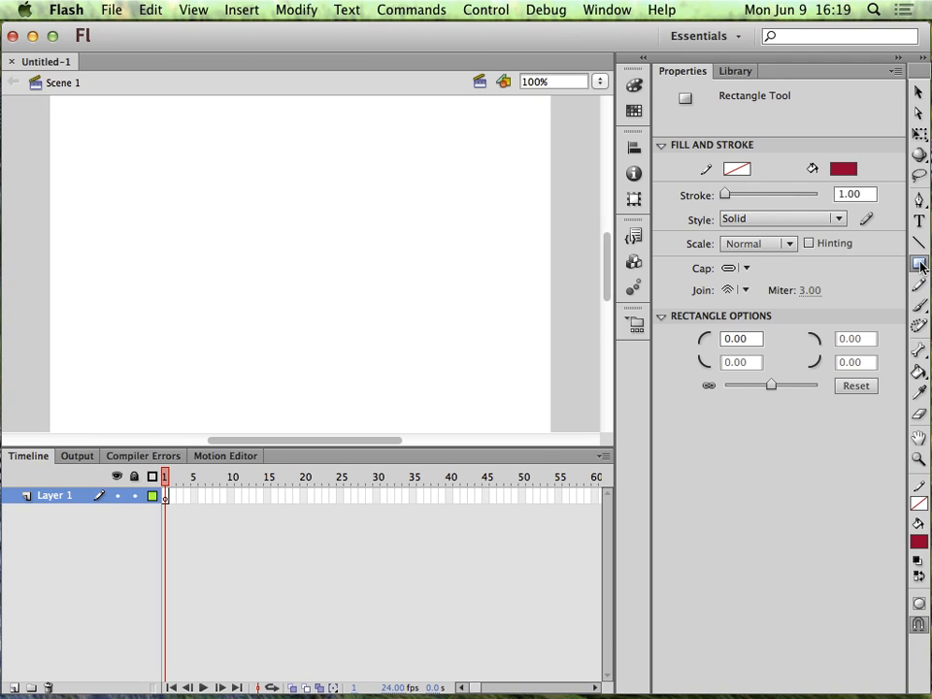
Draw a dark red rectangle without a stroke, about 142 by 39 px, near the middle of the stage.
click(920, 264)
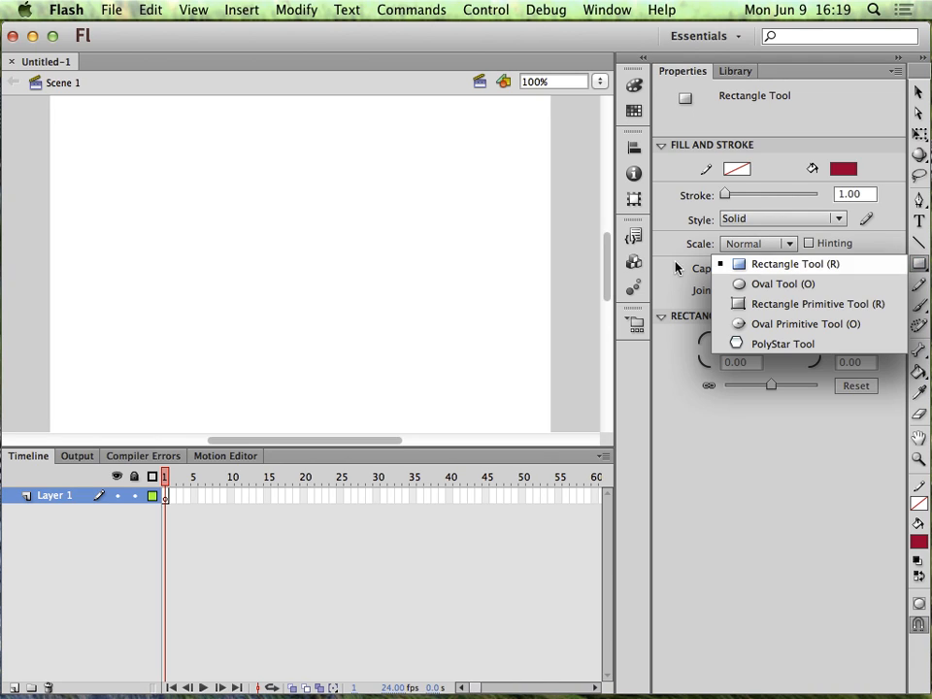
mouse_move(212, 233)
mouse_down()
mouse_move(246, 266)
mouse_move(366, 266)
mouse_move(341, 266)
mouse_up()
click(918, 93)
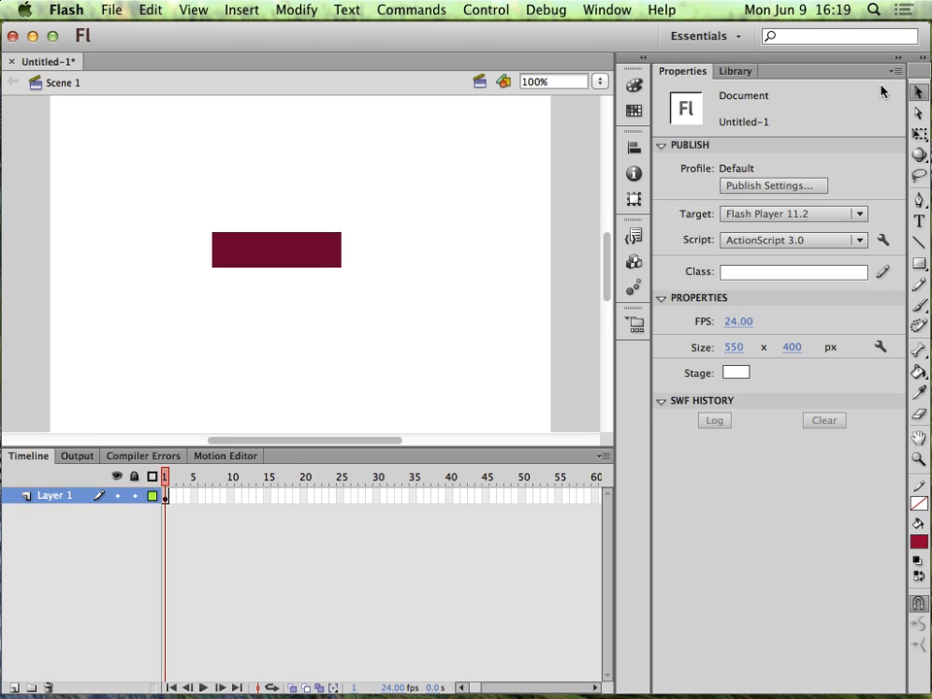
Convert the dark red rectangle to a Movie Clip symbol named Symbol 1.
click(277, 250)
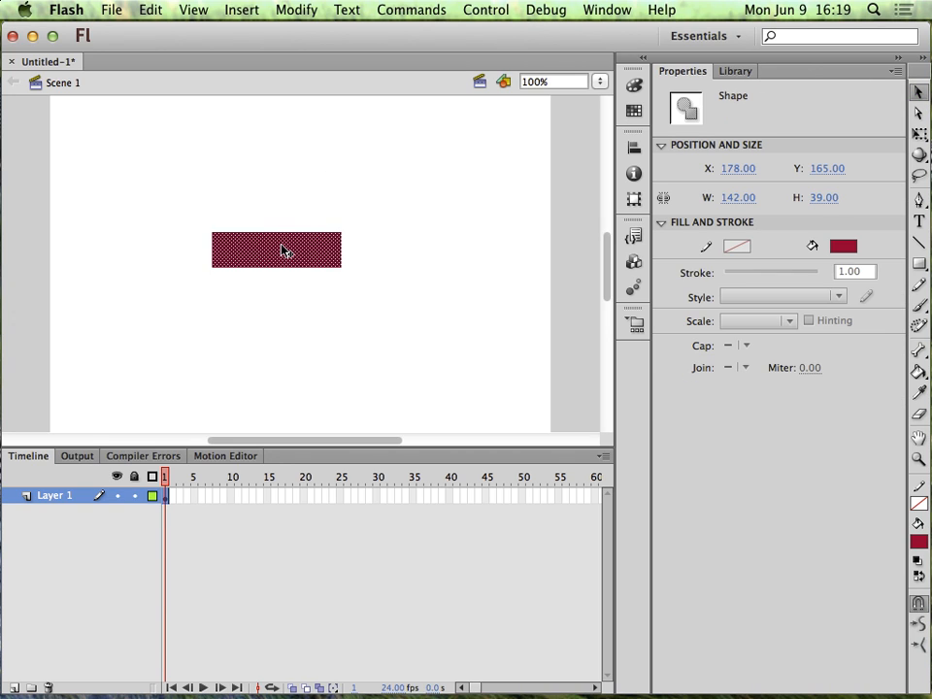
right_click(284, 252)
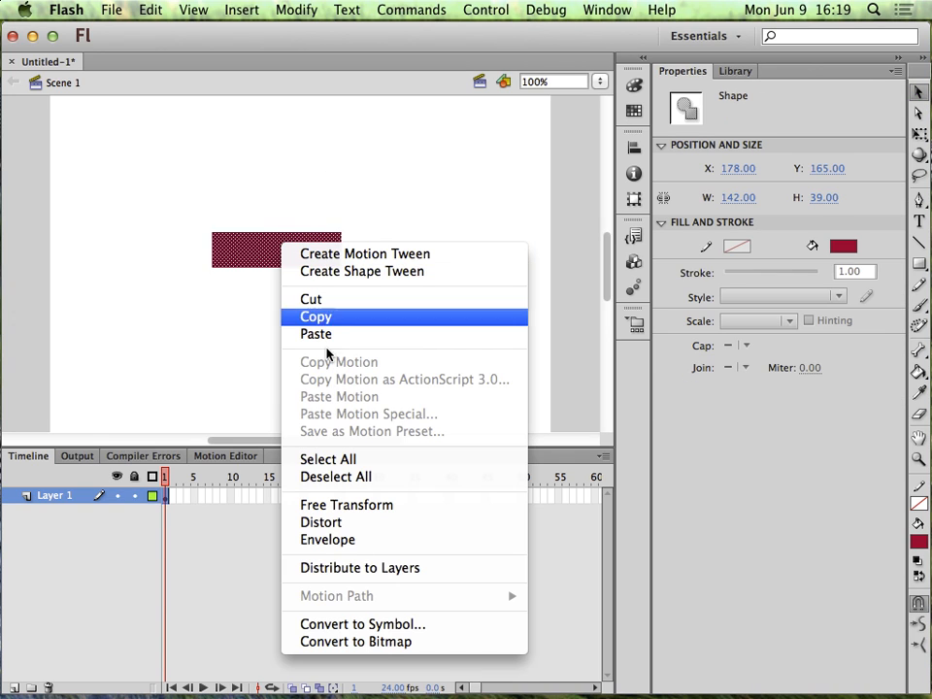
click(406, 629)
click(254, 178)
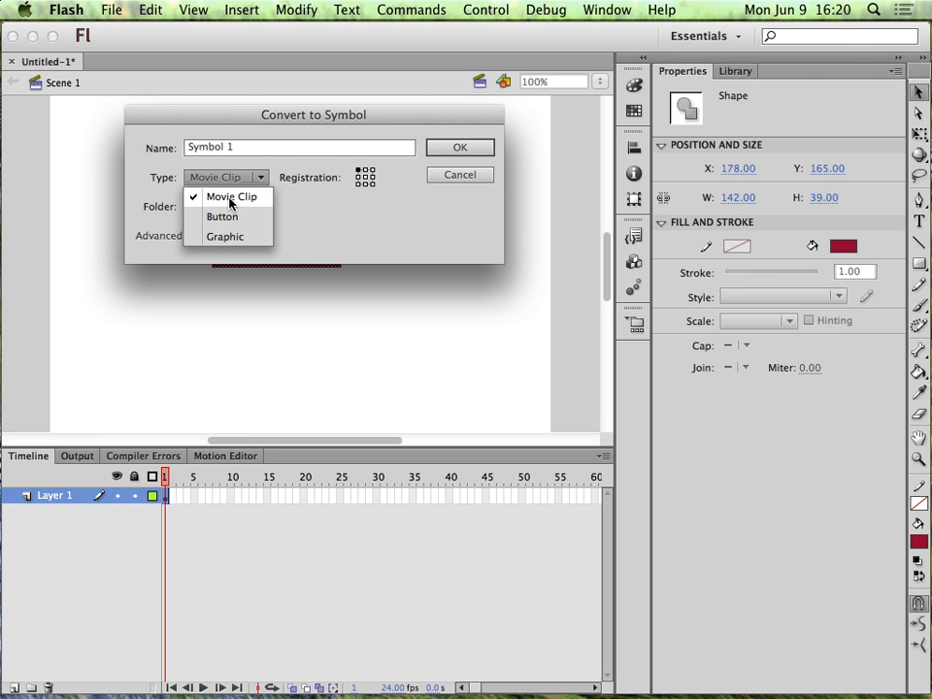
click(230, 199)
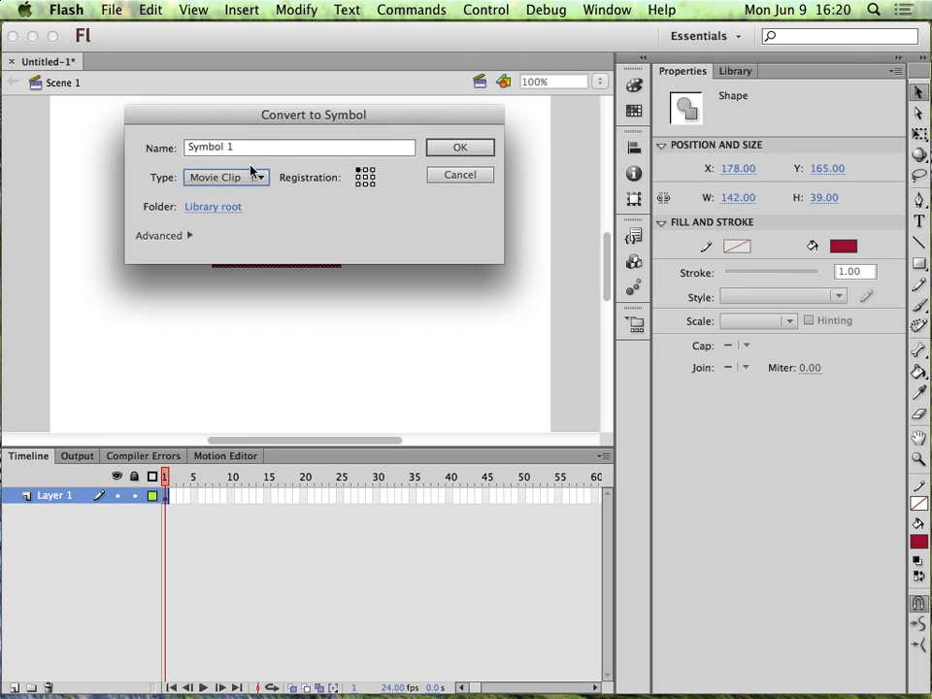
click(468, 148)
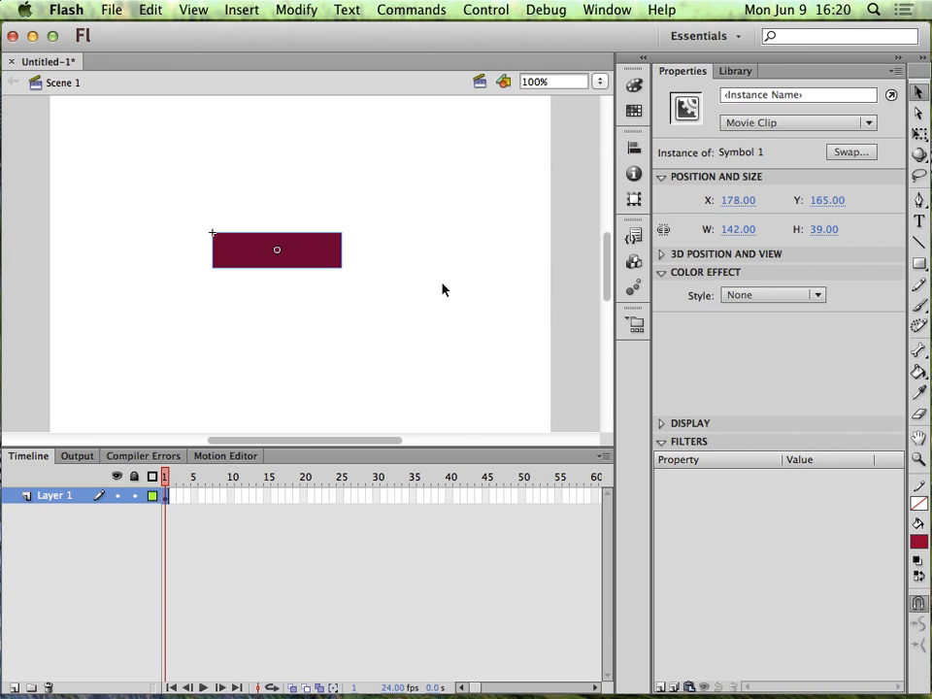
Open the movie clip for editing and rename its layer as bg.
double_click(307, 253)
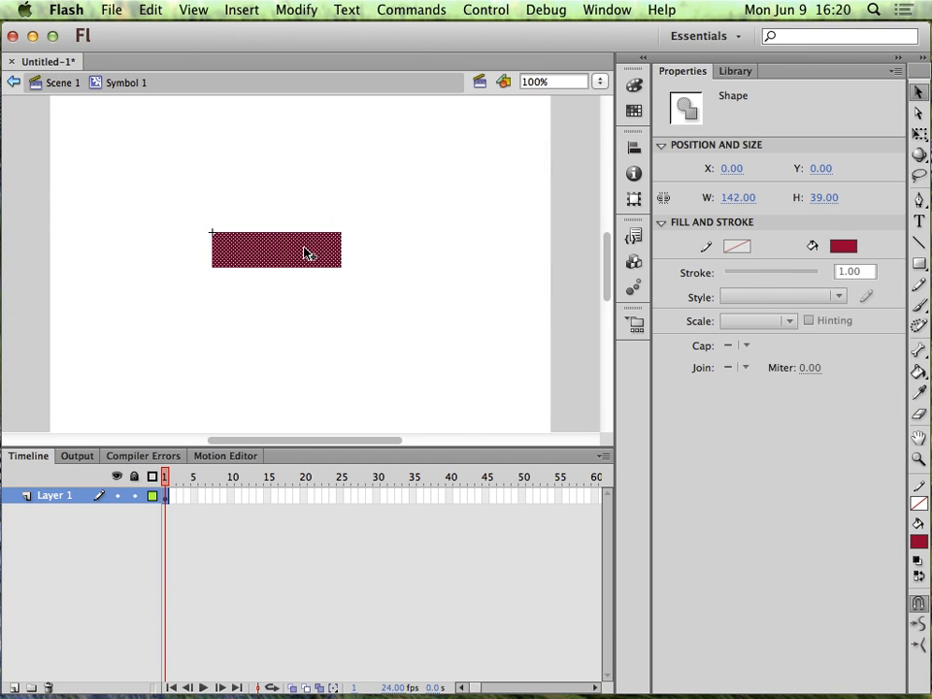
click(116, 353)
click(250, 258)
double_click(54, 497)
text(bg)
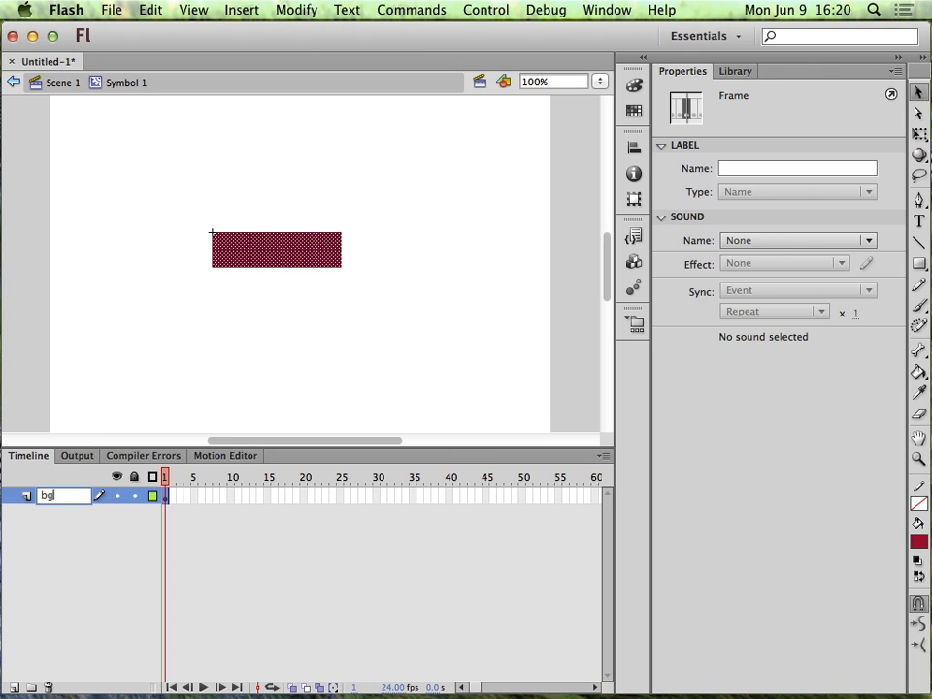
key(Return)
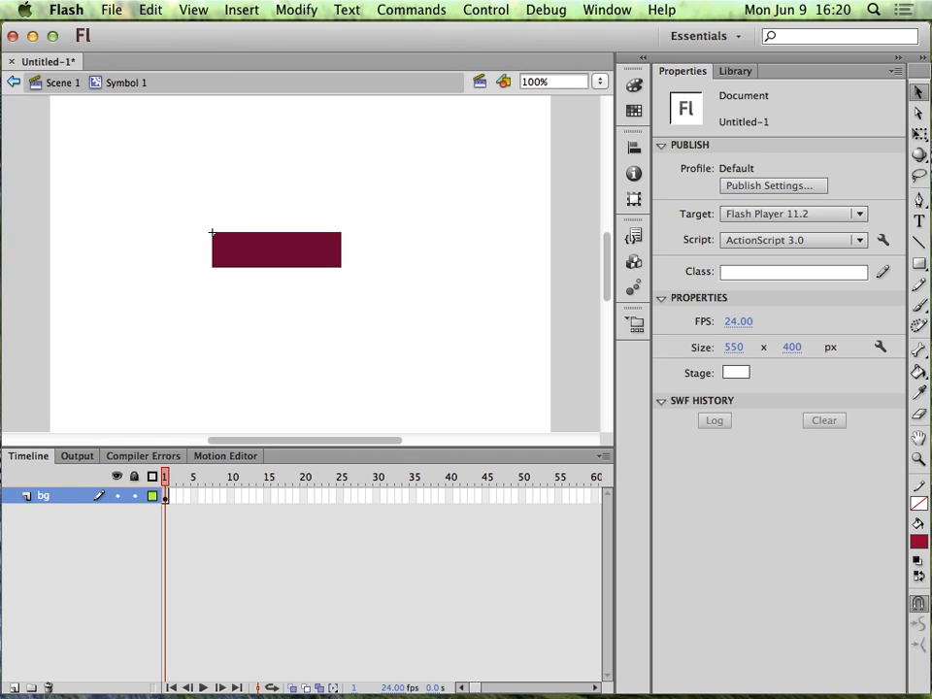
Add a layer above bg and place a white (#FFFFFF) dynamic text field about 104 px wide reading "Button" over the rectangle.
click(14, 688)
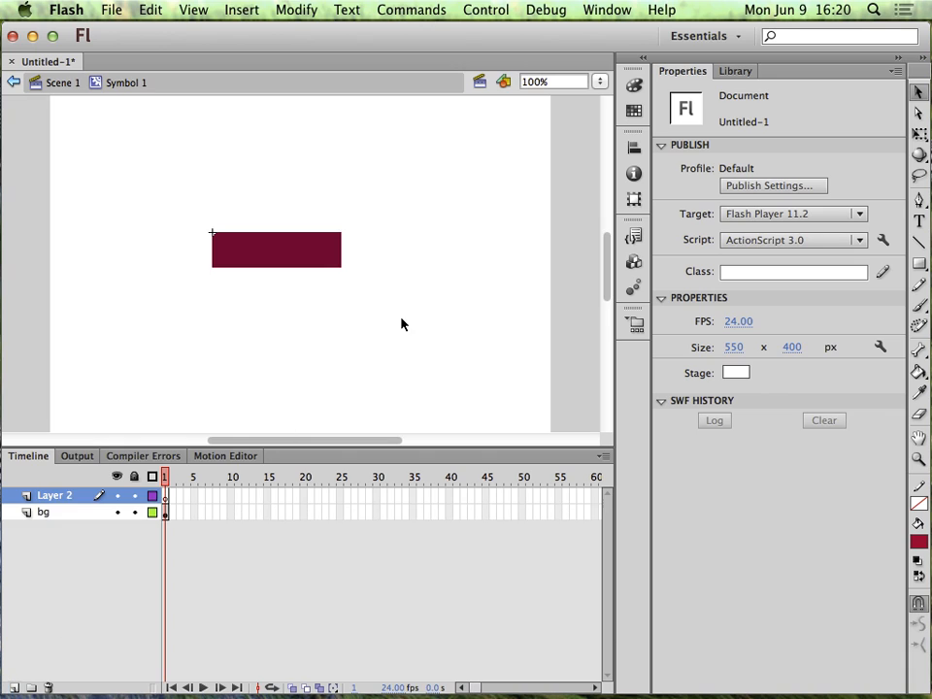
click(919, 221)
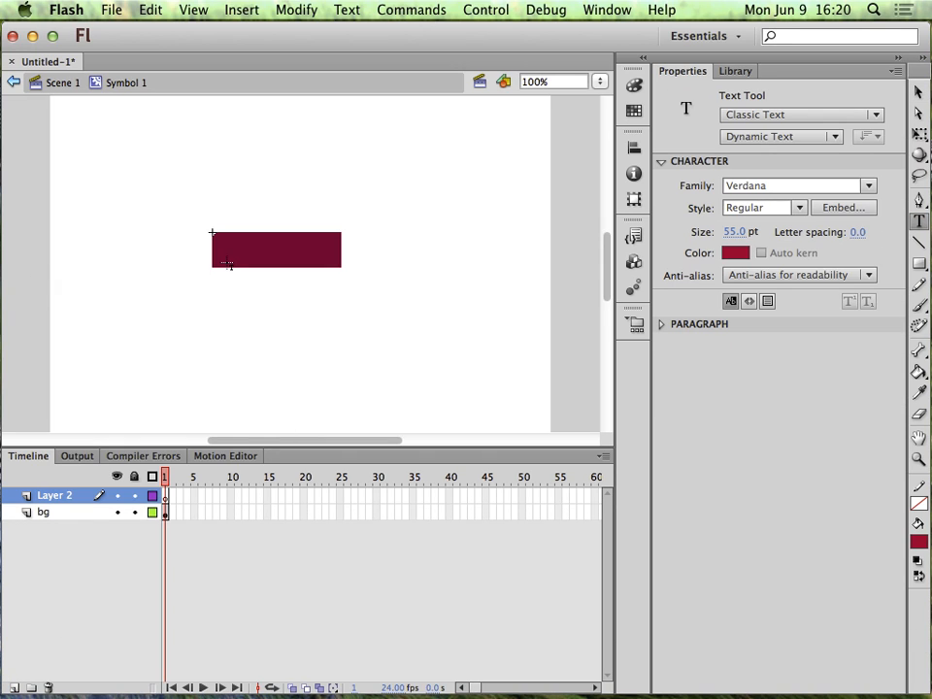
click(738, 255)
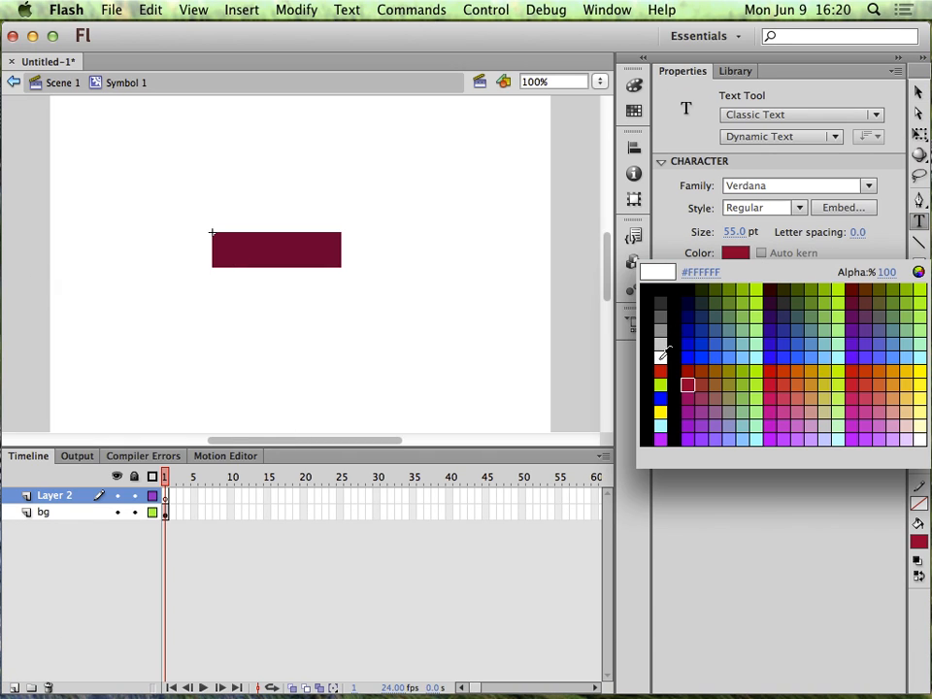
click(661, 356)
drag(323, 271, 233, 263)
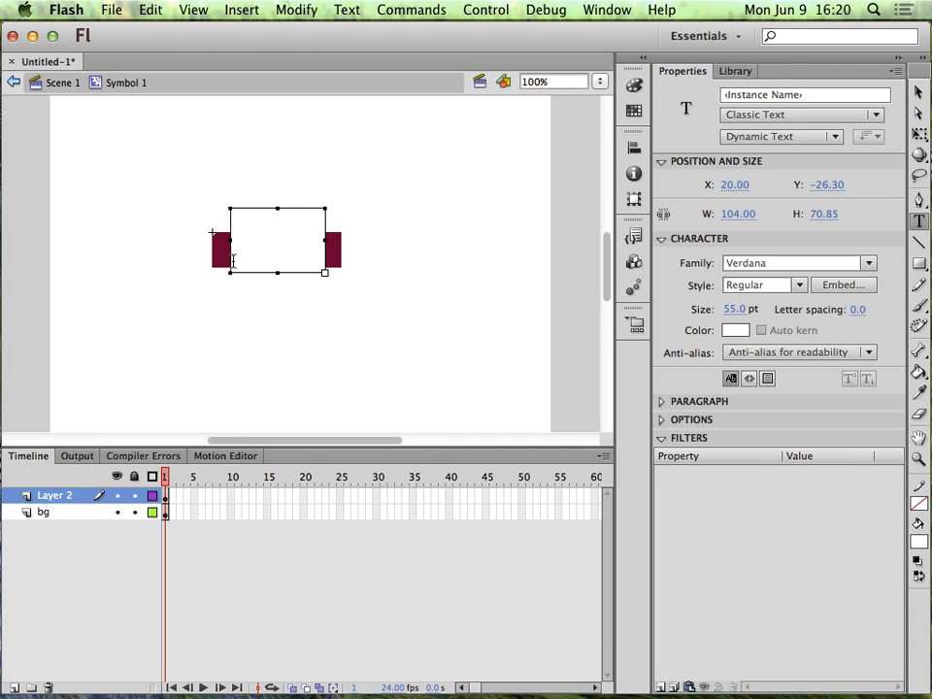
text(Button)
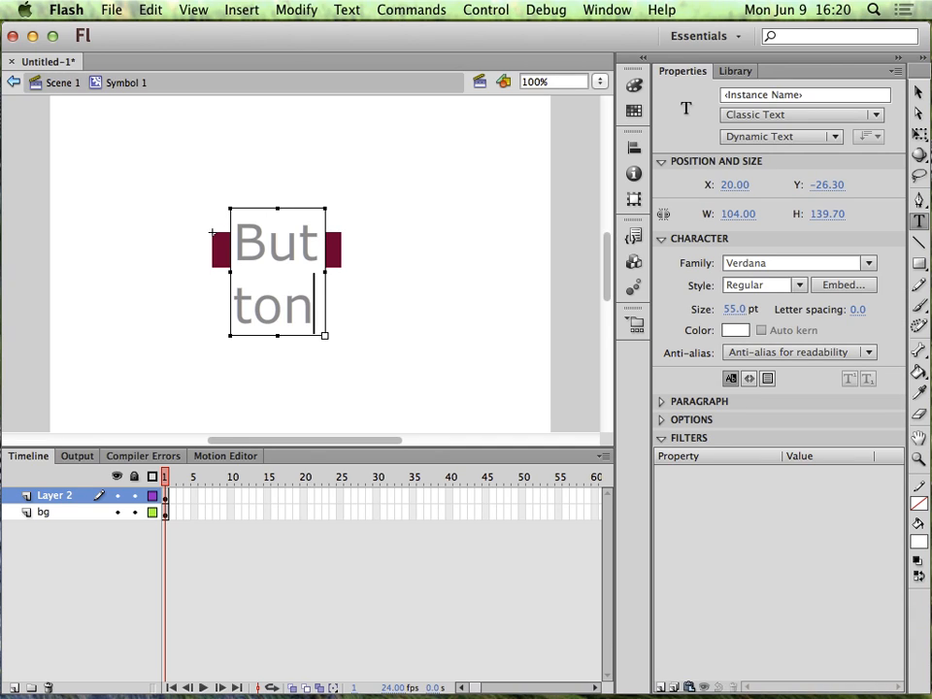
Set the "Button" text size to 26 pt and fit its text field within the rectangle at about 36 px high.
key(ctrl+a)
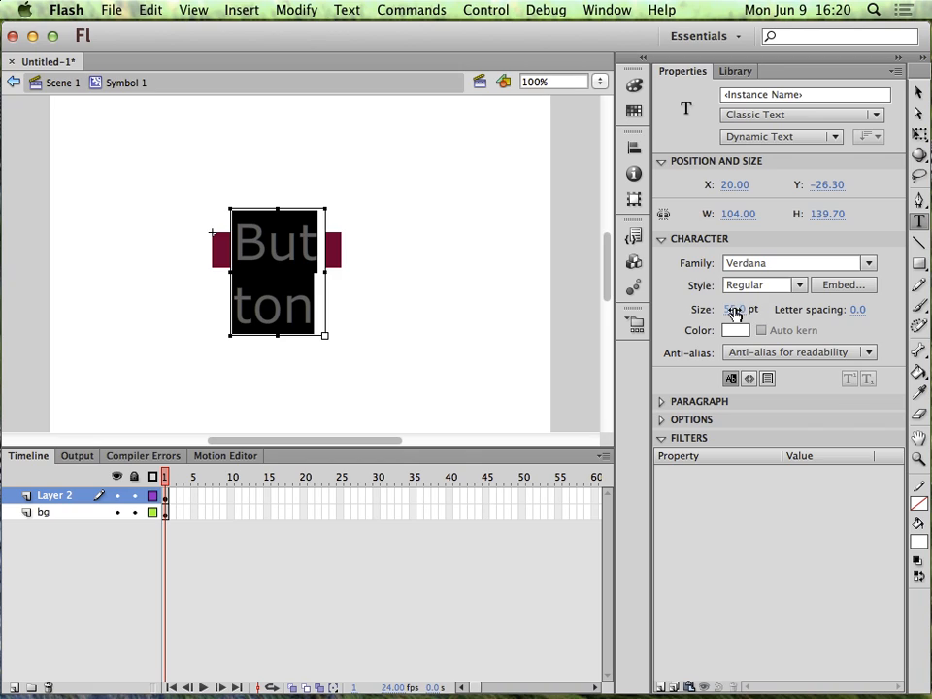
drag(734, 309, 704, 309)
drag(279, 340, 279, 253)
key(Escape)
click(918, 92)
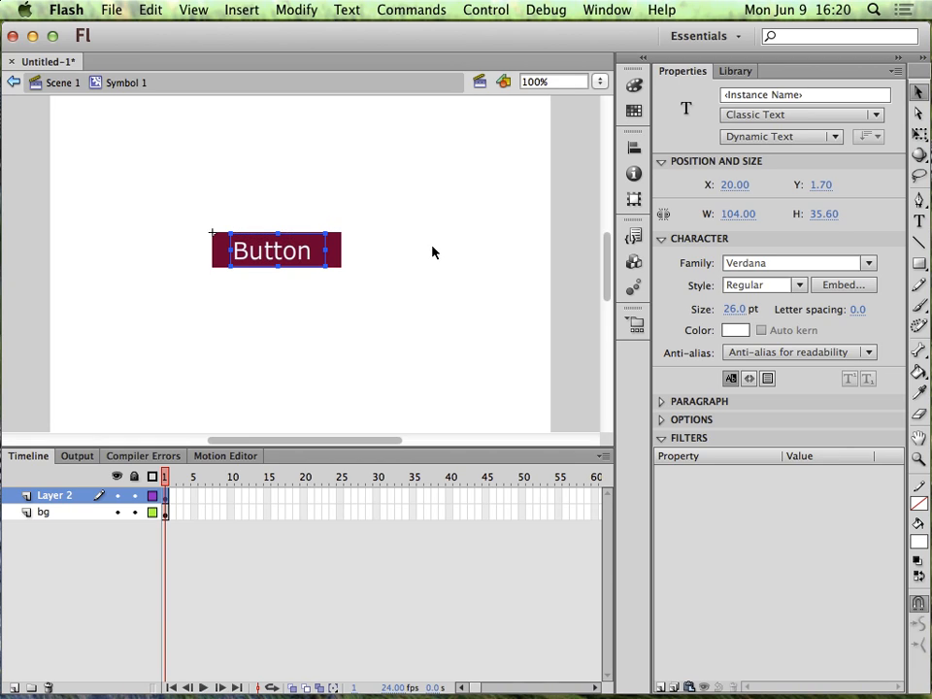
click(443, 303)
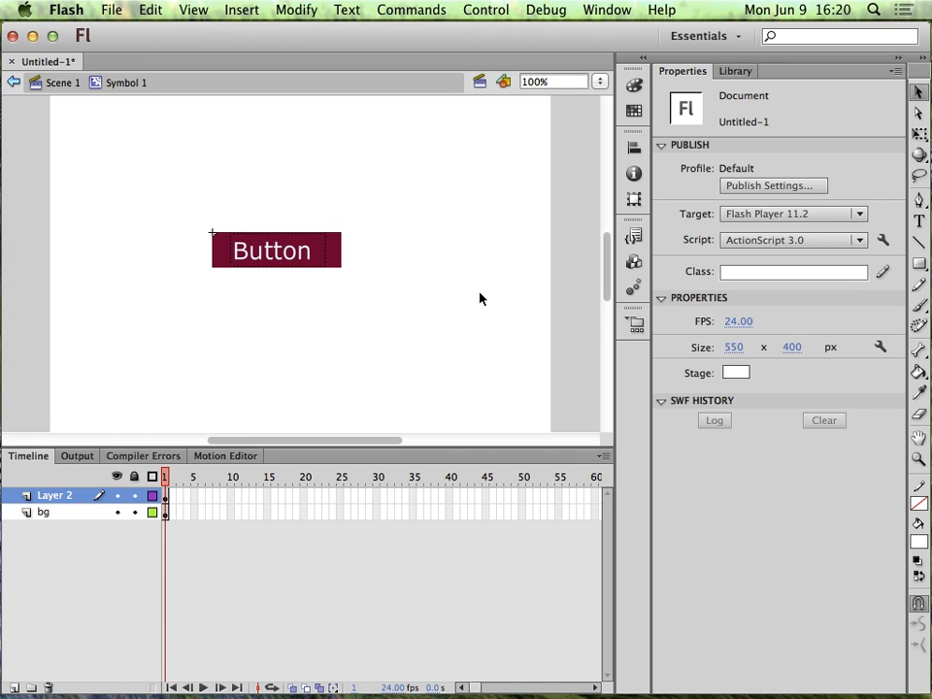
Rename the layer that holds the "Button" label as text.
click(272, 252)
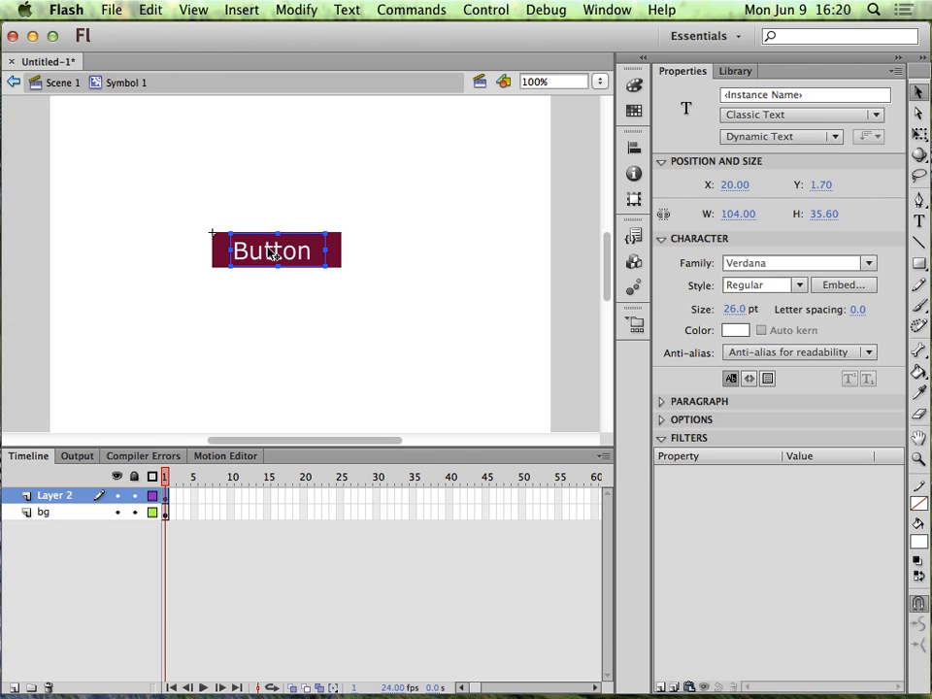
click(220, 251)
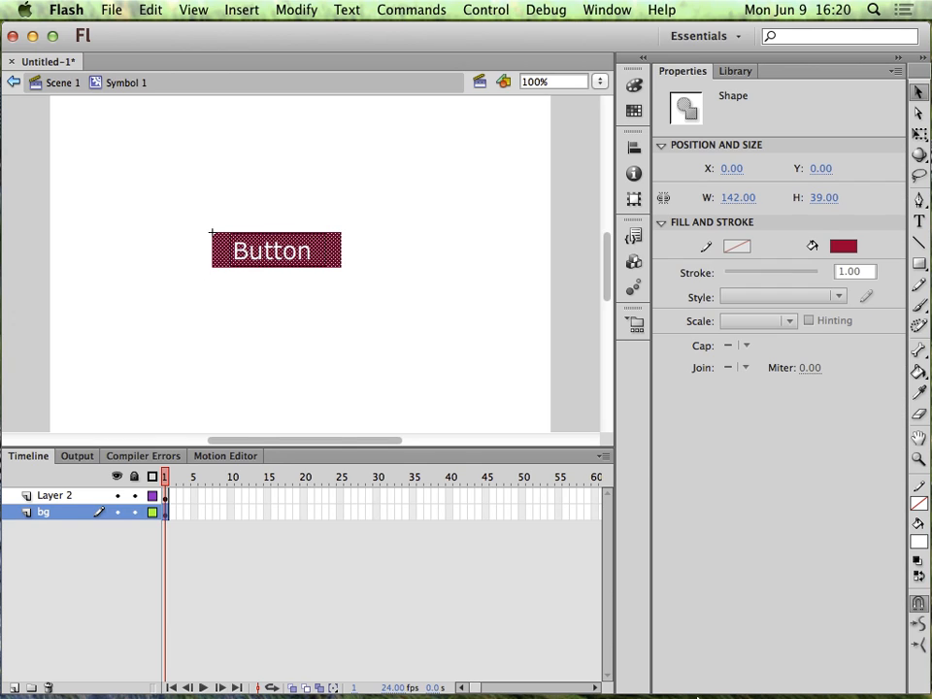
double_click(55, 496)
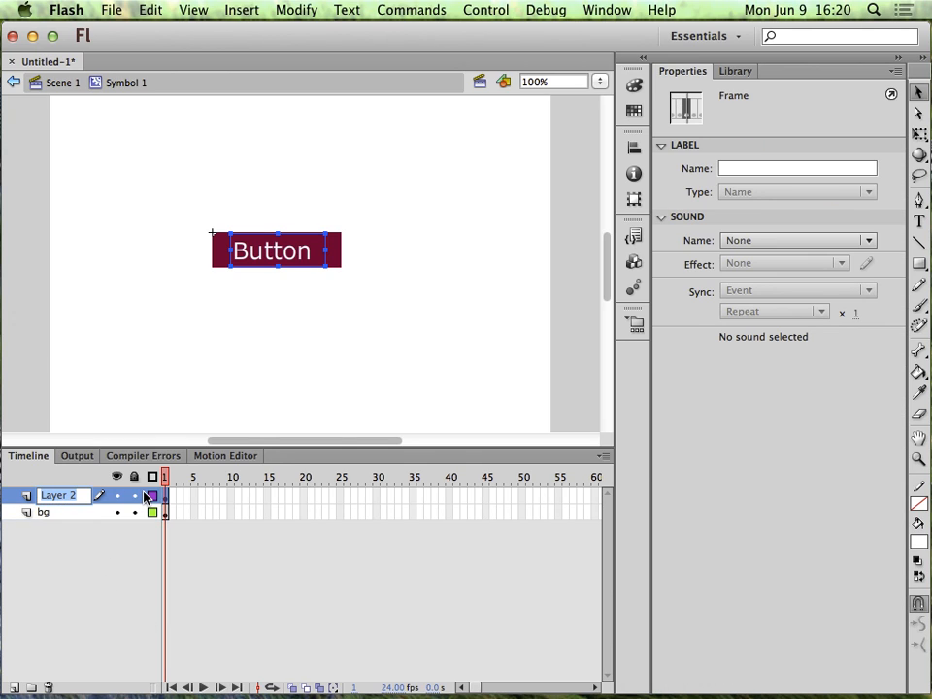
text(text)
key(Return)
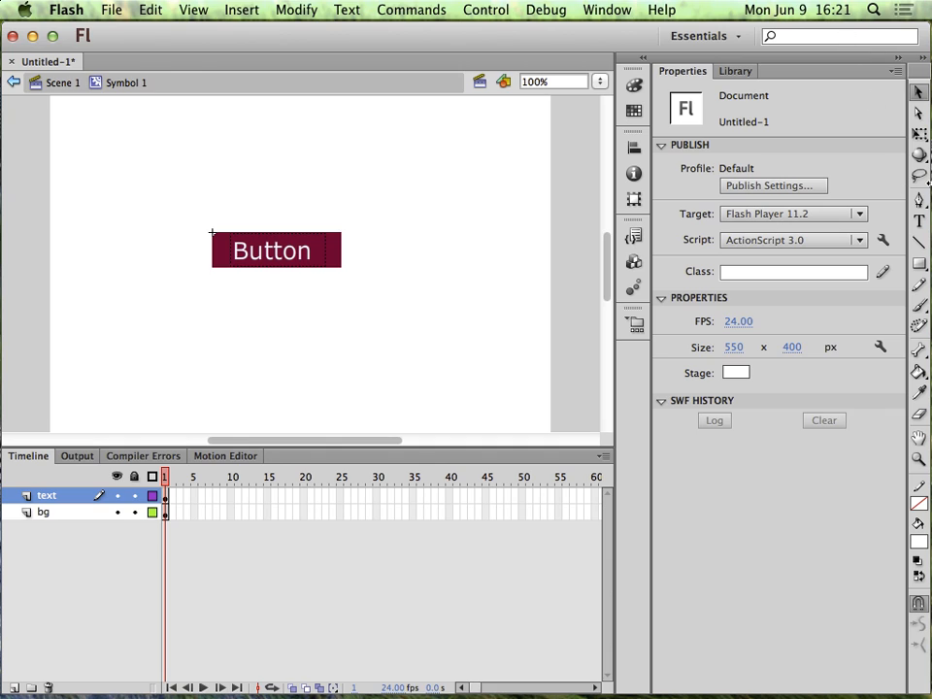
Draw a light green rectangle about 146 by 49 px above the labelled rectangle on the text layer.
click(919, 263)
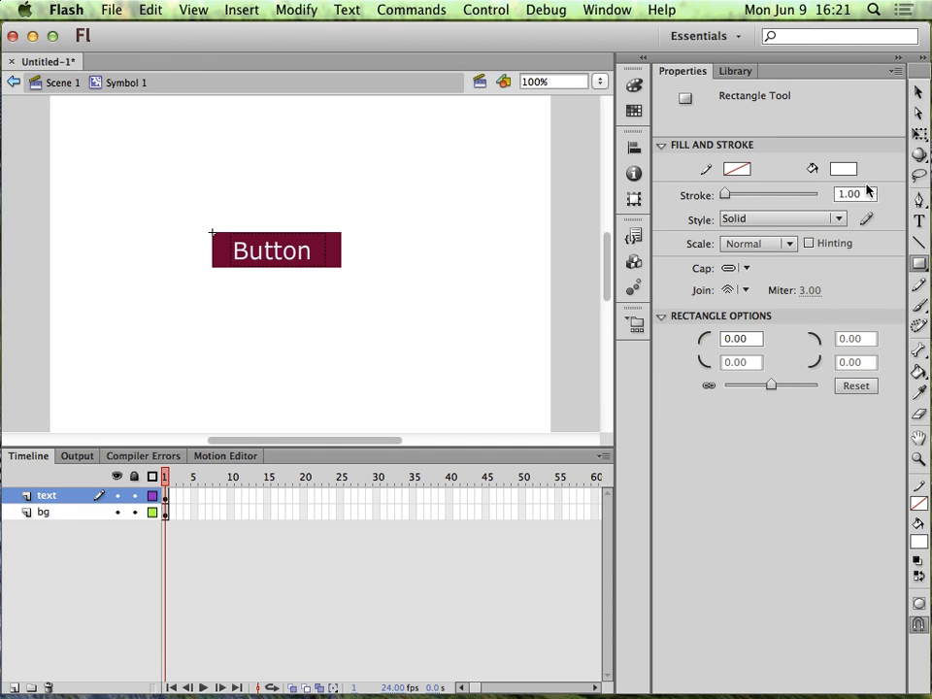
click(845, 170)
click(766, 233)
mouse_move(197, 124)
mouse_down()
mouse_move(218, 142)
mouse_move(330, 169)
mouse_up()
key(v)
Convert the green rectangle to a Button symbol named Symbol 2 and preview the movie.
click(271, 149)
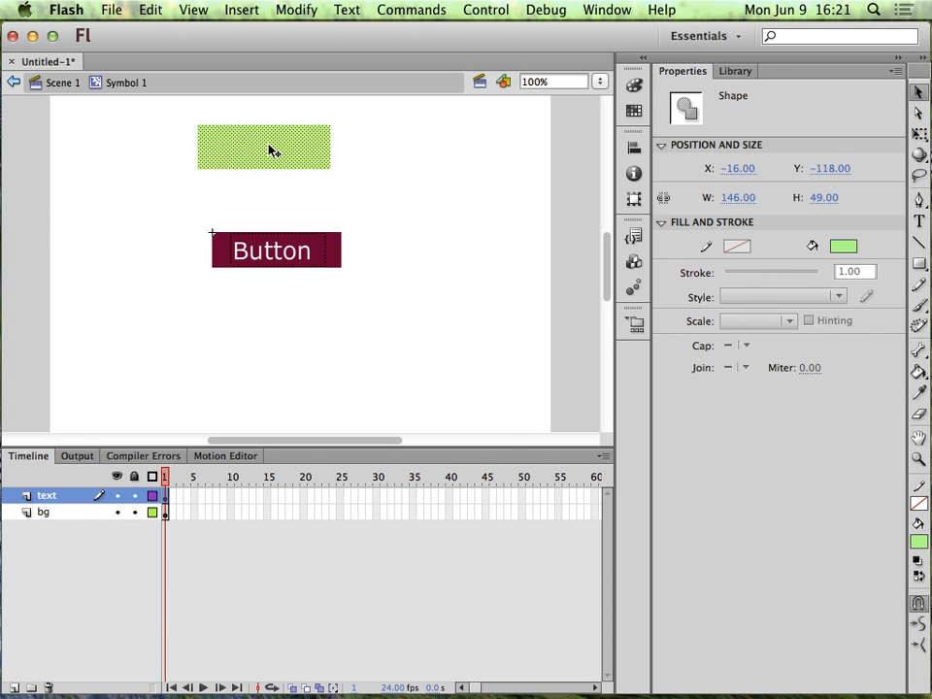
right_click(269, 151)
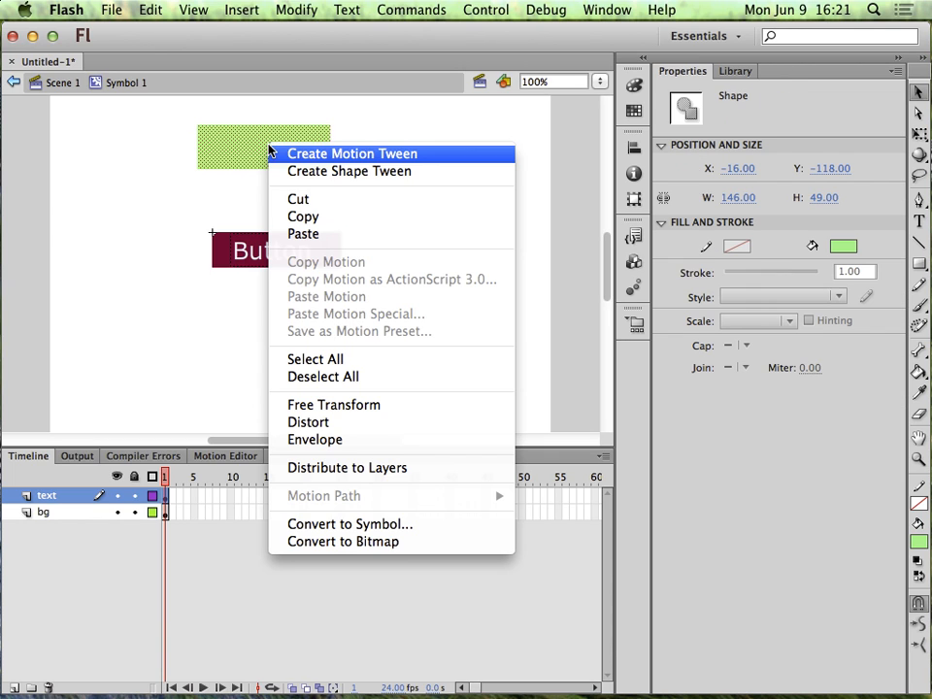
click(381, 525)
click(225, 177)
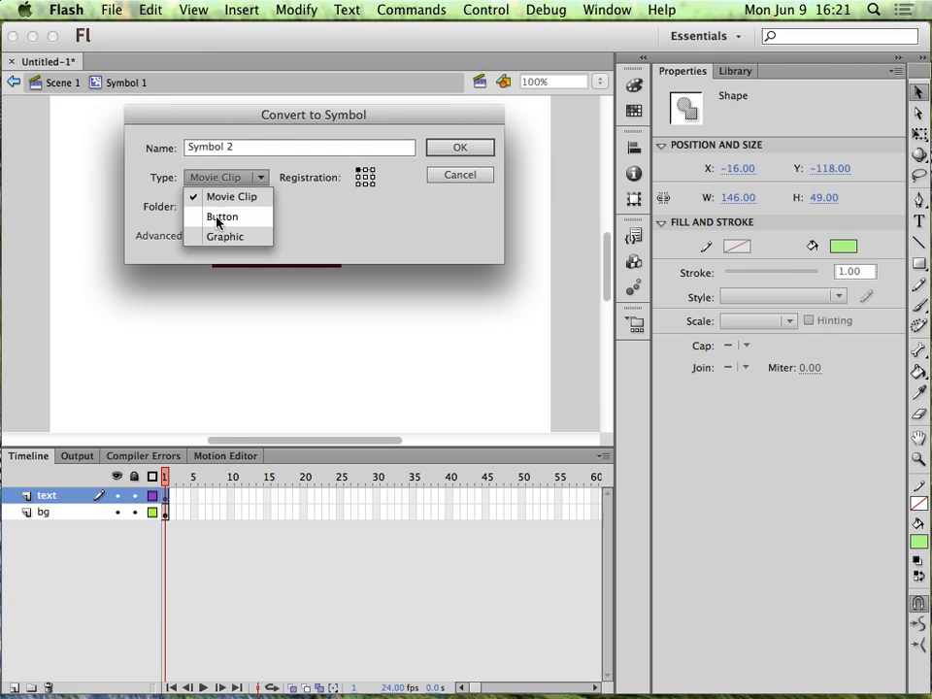
click(217, 218)
click(461, 150)
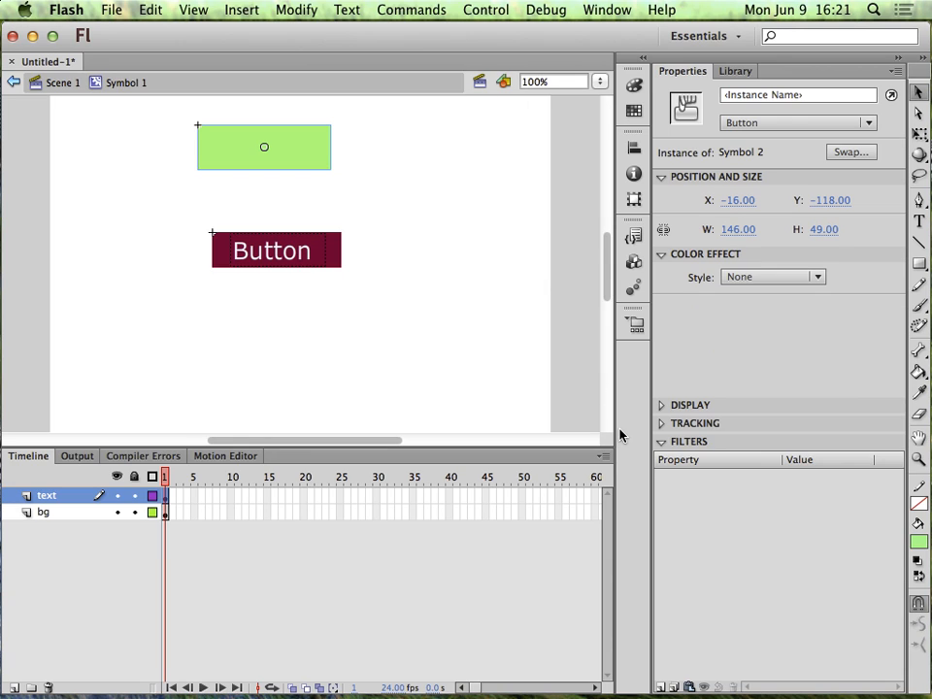
key(super+Return)
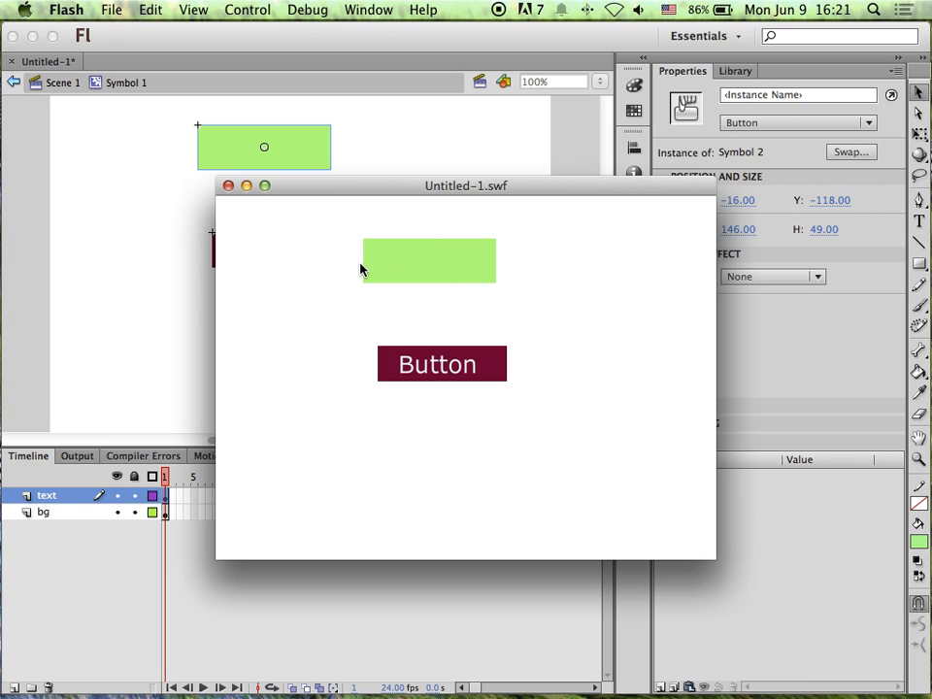
click(228, 187)
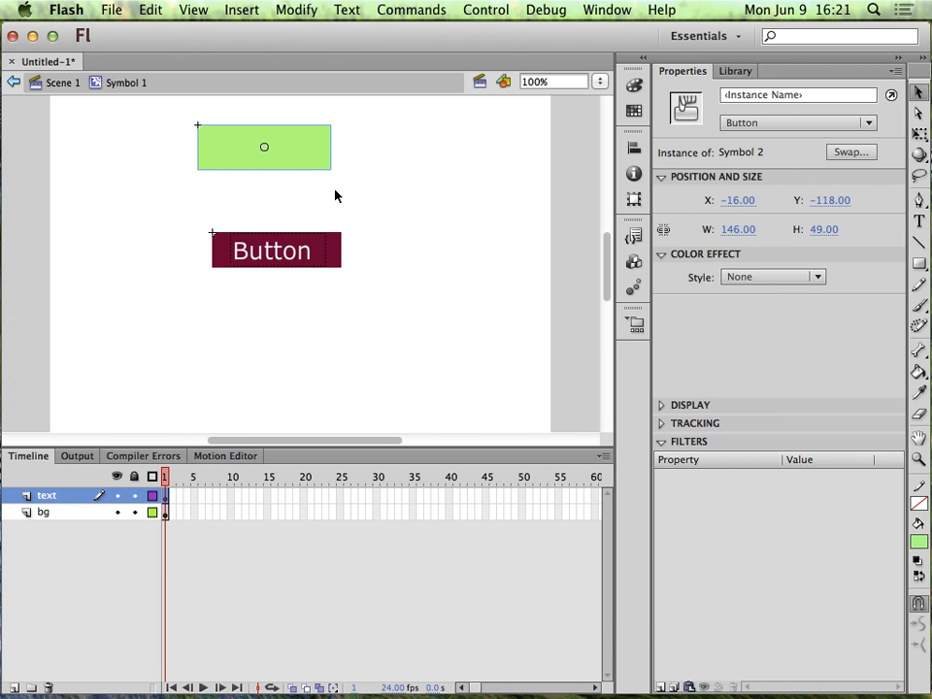
Inside the green button symbol, move the keyframe from Up to Hit and check the Up, Over and Down frames.
double_click(284, 163)
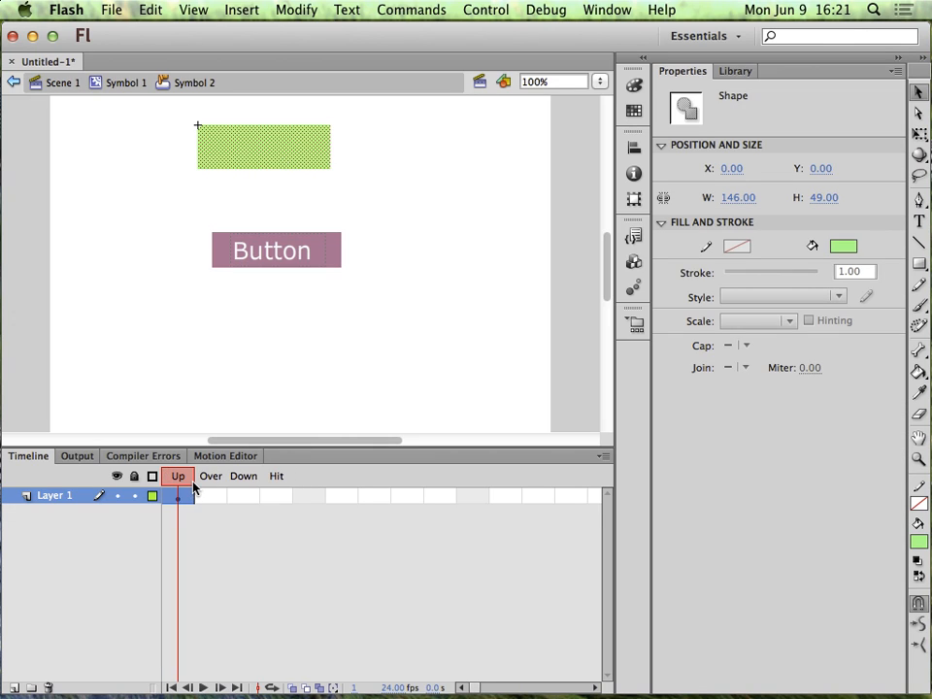
click(279, 484)
click(279, 499)
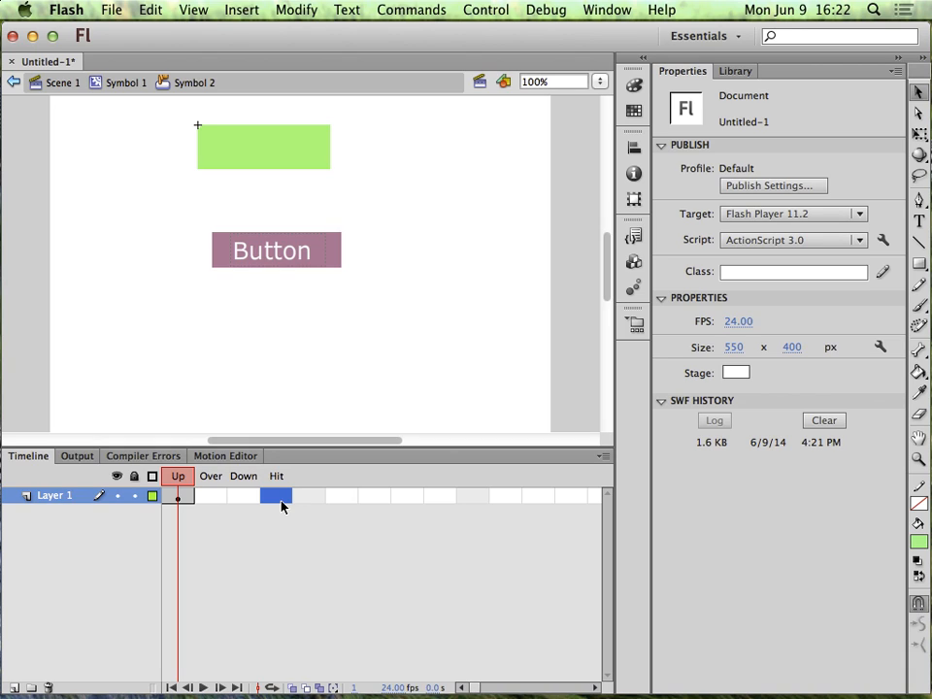
drag(292, 451, 249, 276)
click(180, 325)
drag(180, 323, 261, 325)
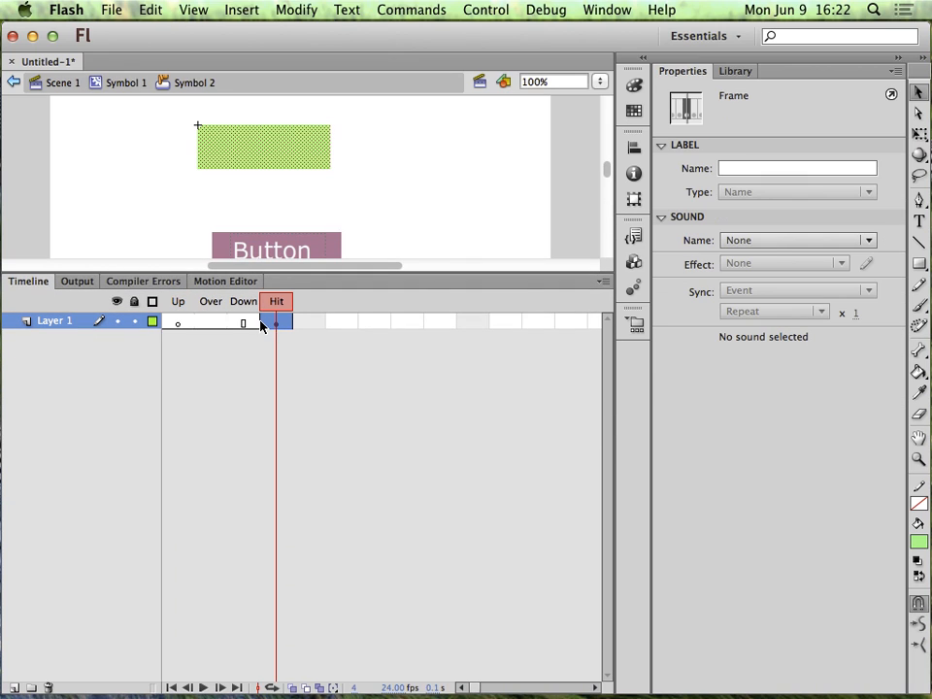
click(178, 324)
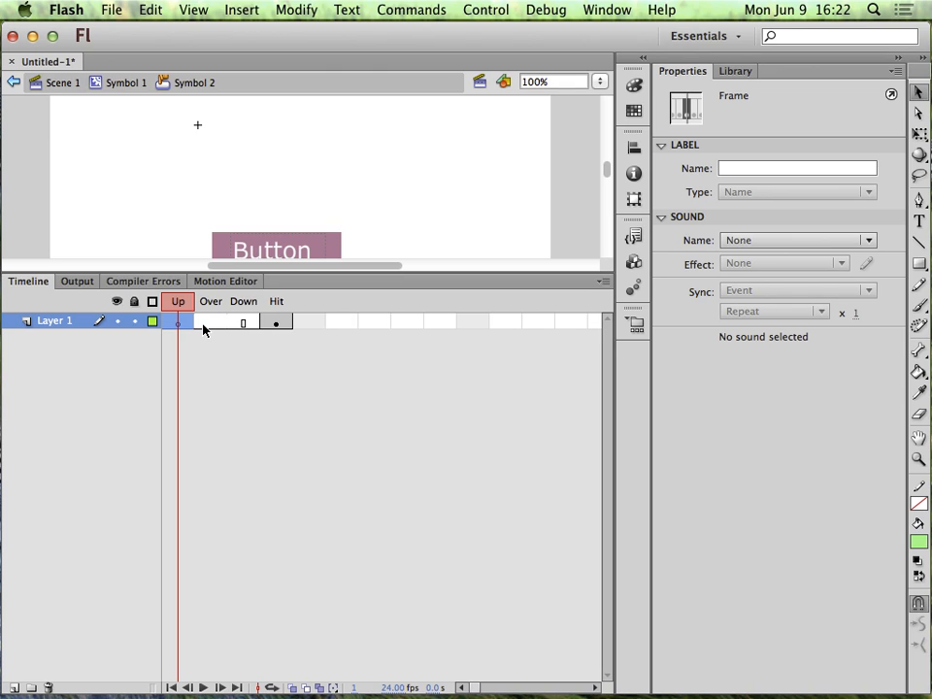
click(203, 324)
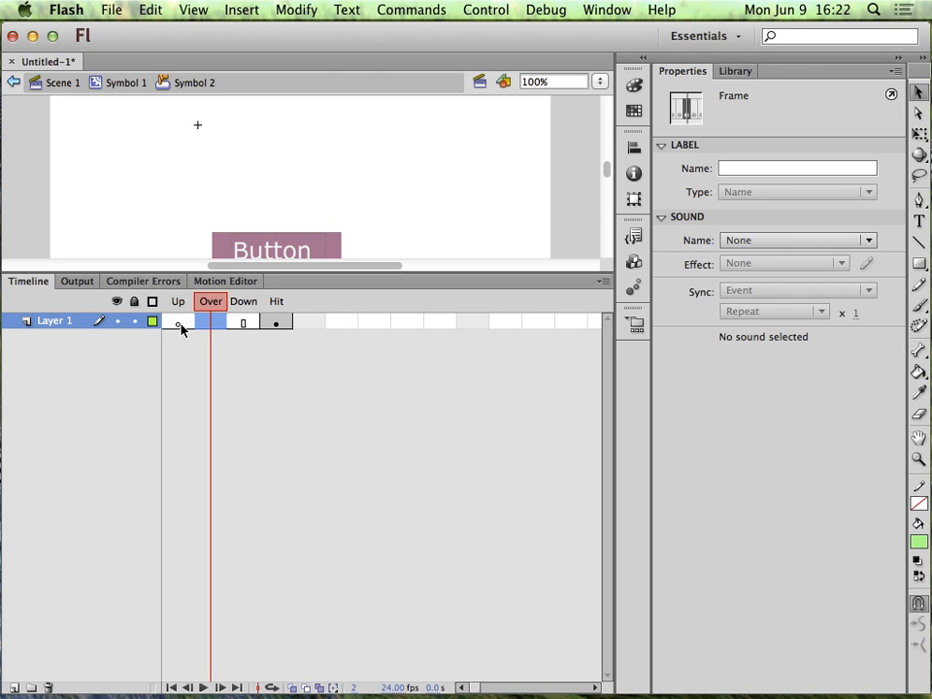
click(244, 324)
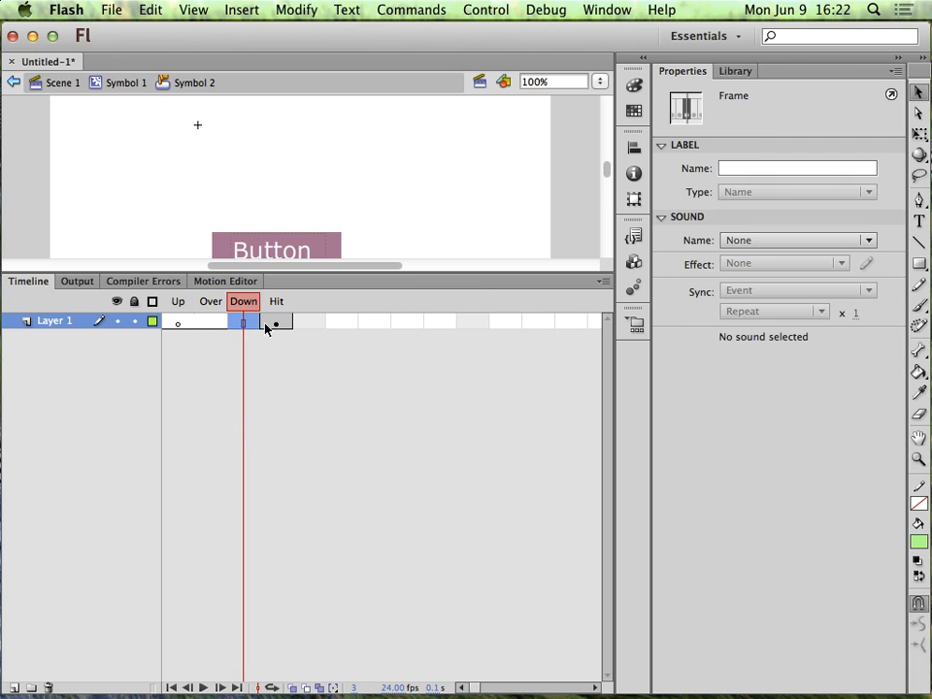
View the Hit frame of the green button symbol, return to Symbol 1 and make the stage area taller.
click(273, 325)
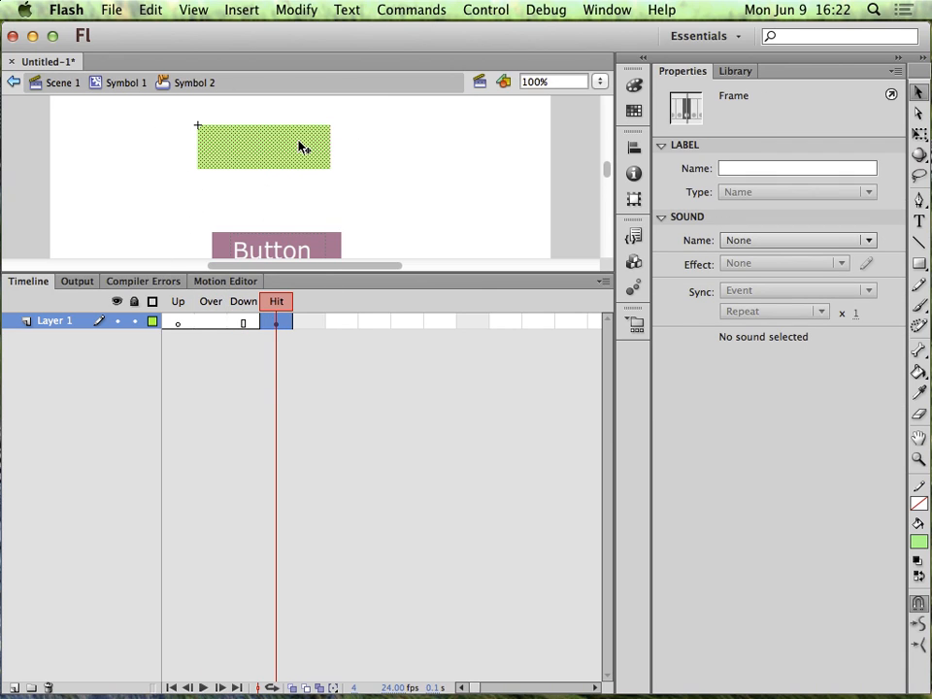
click(125, 84)
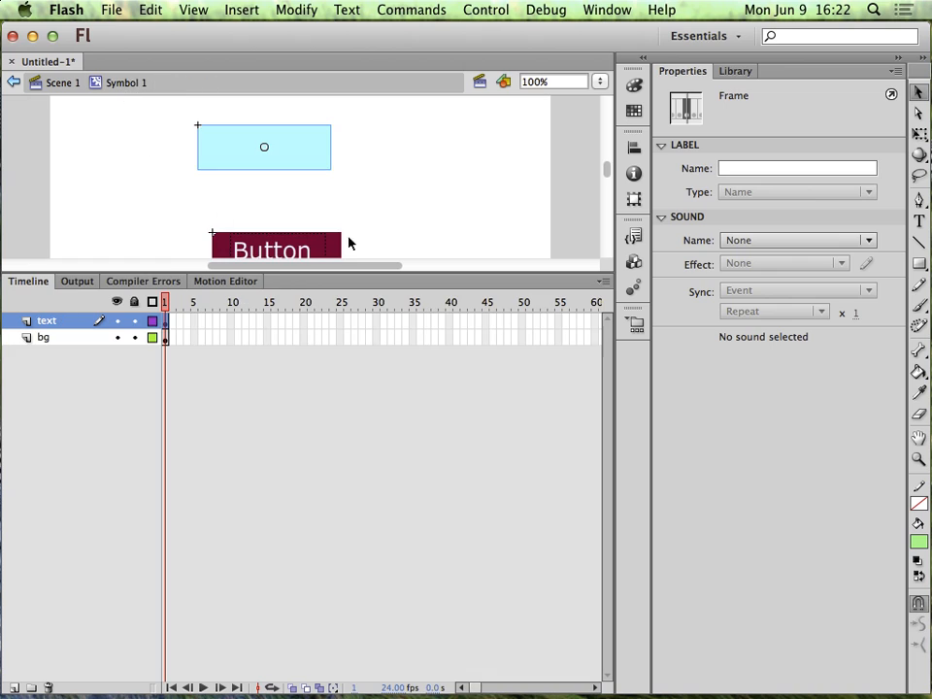
click(406, 167)
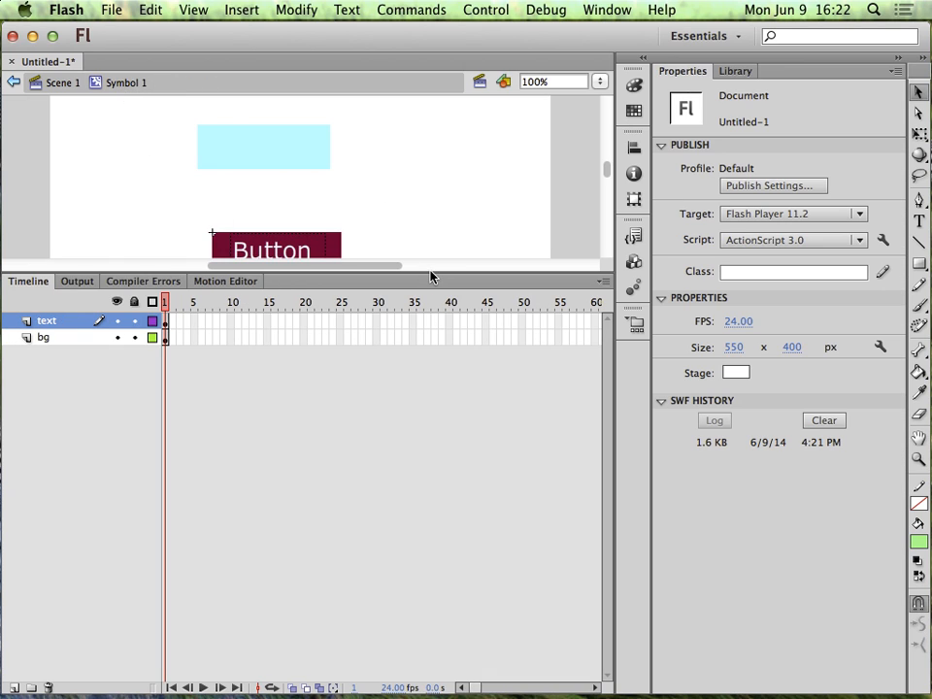
drag(429, 275, 429, 382)
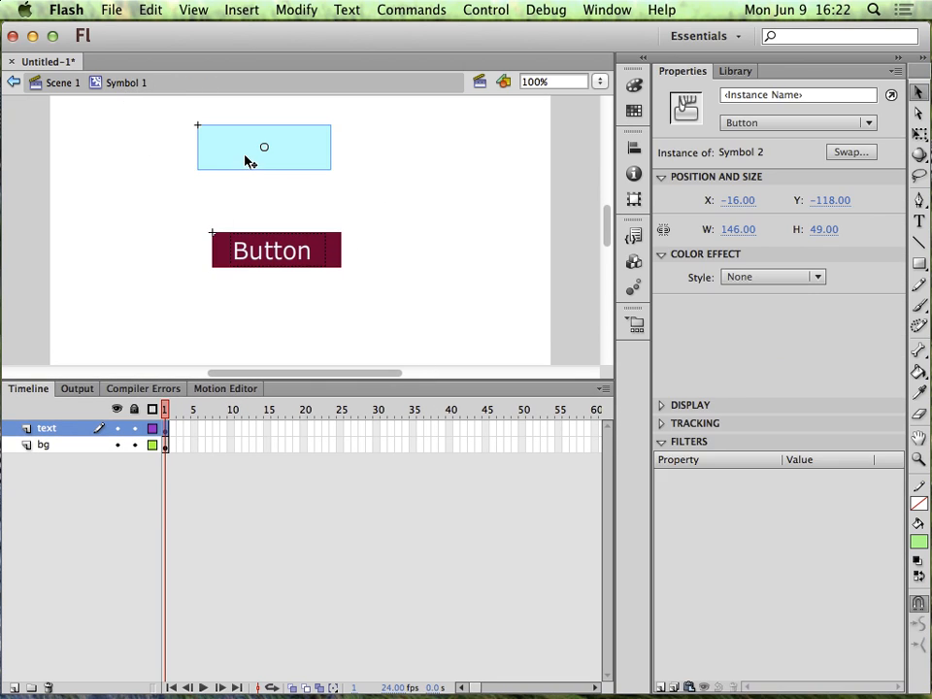
Move the invisible button over the labelled rectangle and back above it to X -1, Y -81, and preview the movie.
double_click(248, 165)
click(124, 89)
drag(244, 169, 253, 260)
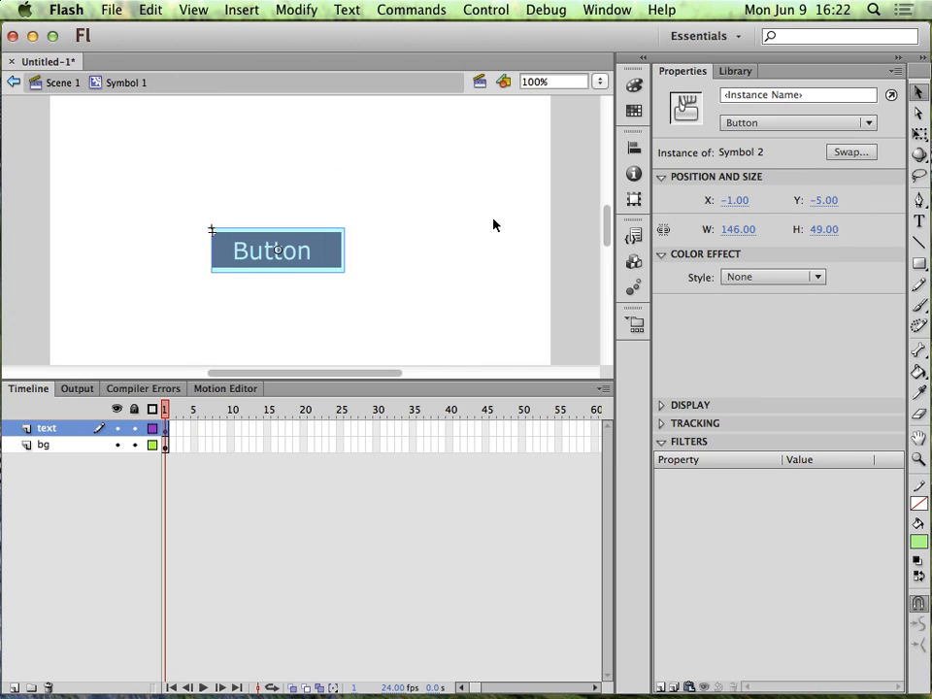
drag(318, 242, 323, 174)
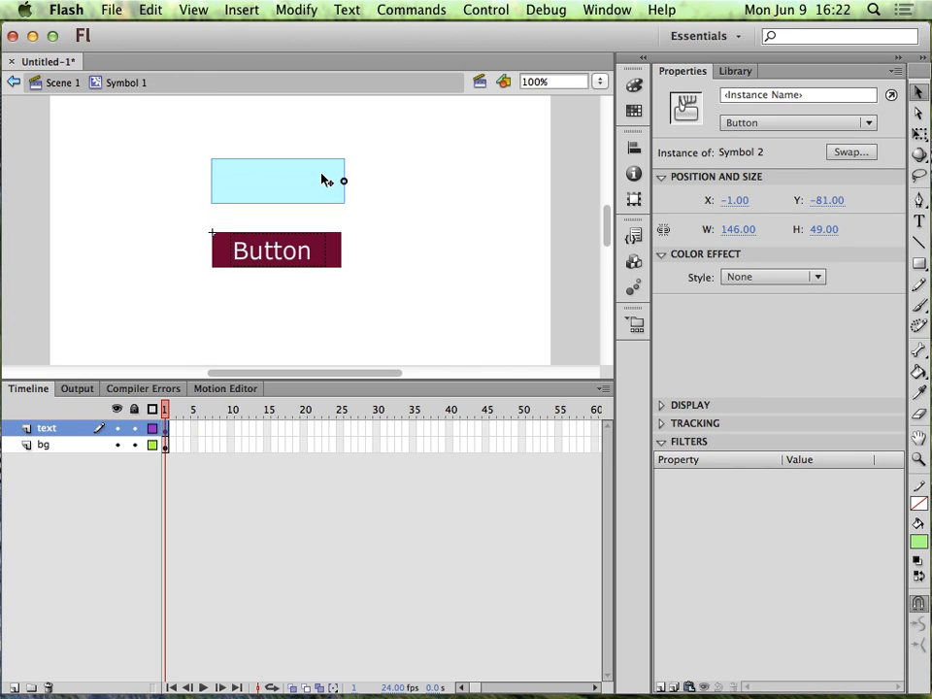
key(super+Return)
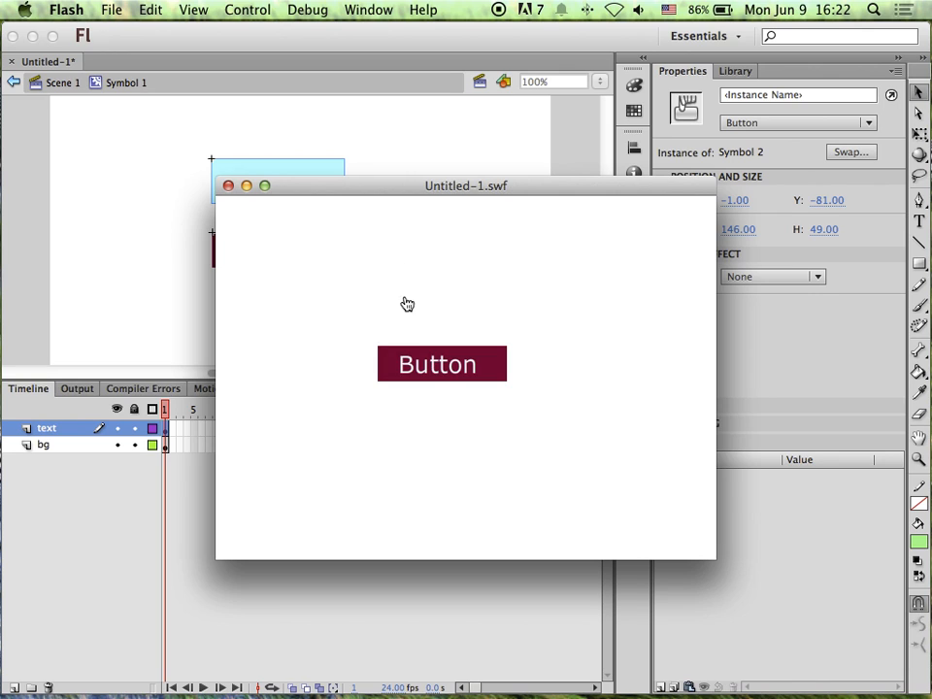
click(229, 185)
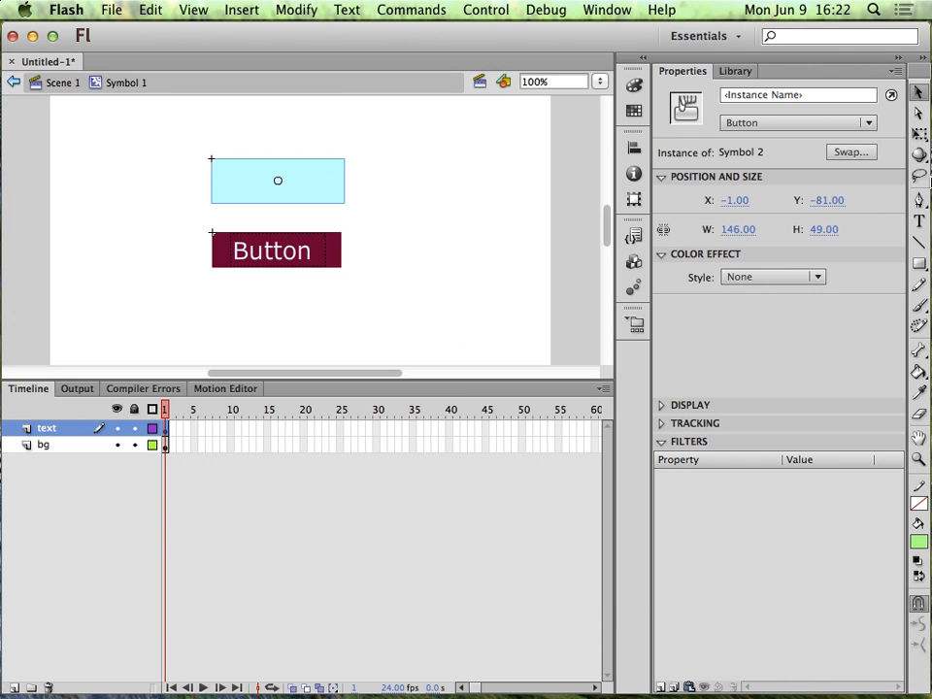
Draw a second light green rectangle about 138 by 45 px beside the invisible button and convert it to a Button symbol named Symbol 3.
click(918, 263)
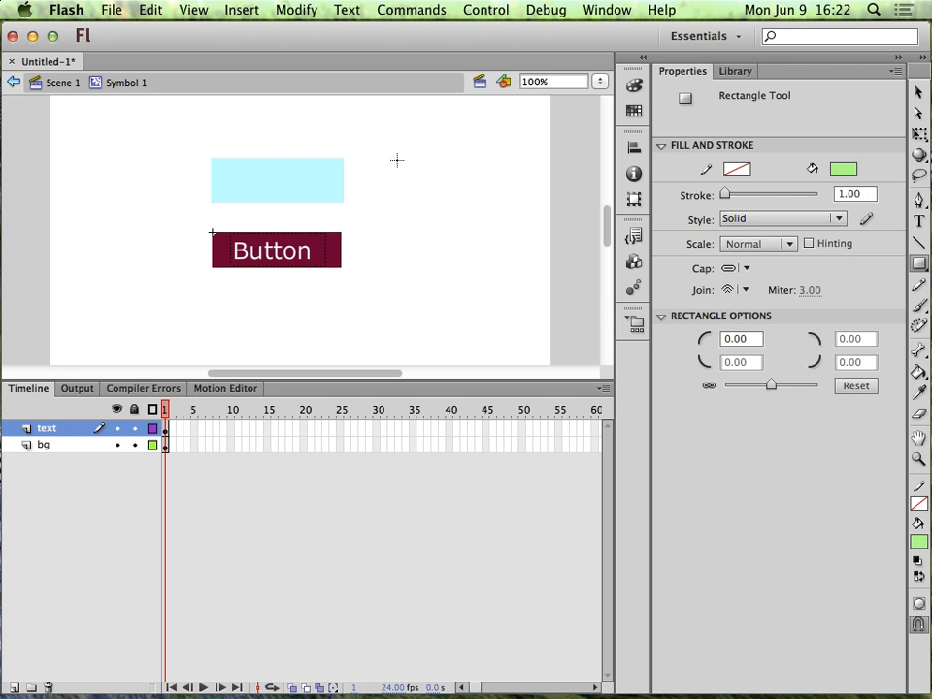
drag(393, 158, 519, 199)
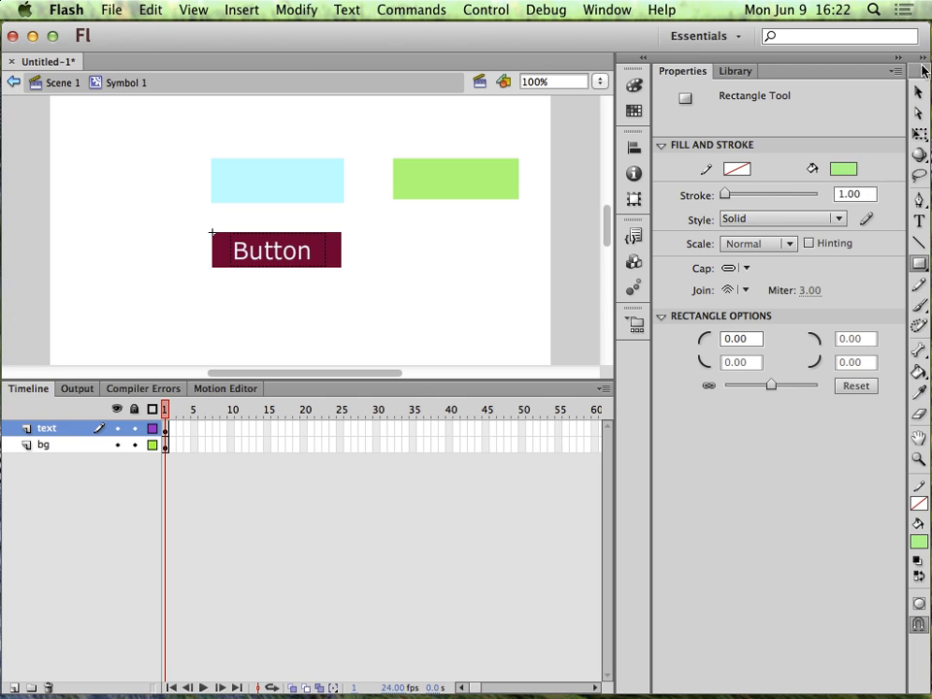
key(v)
click(425, 190)
right_click(425, 191)
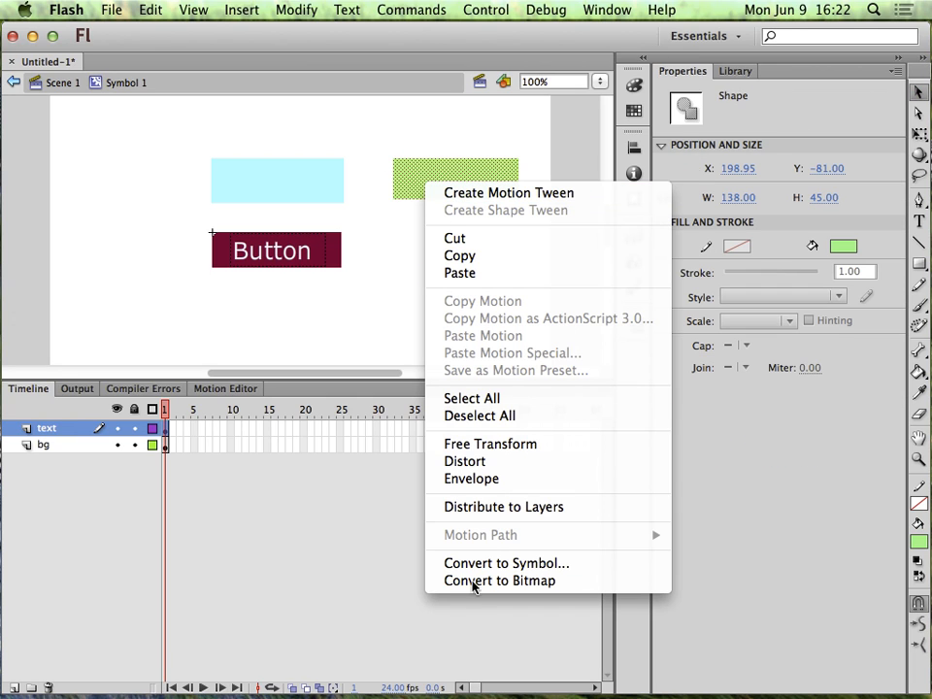
click(486, 563)
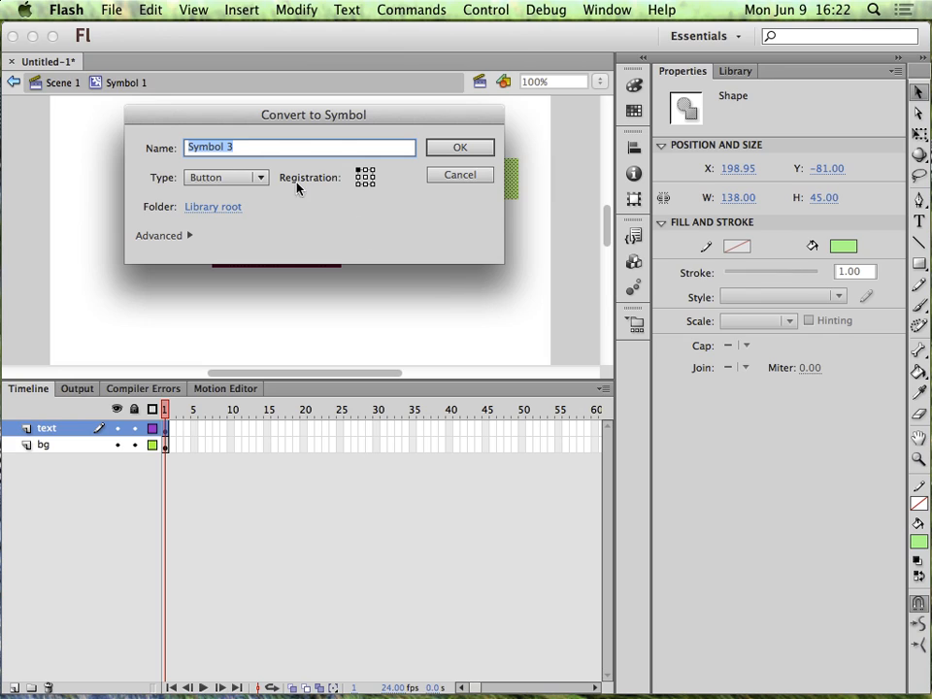
click(461, 147)
Apply an Alpha color effect of 0% to the new green button and preview the movie.
click(746, 278)
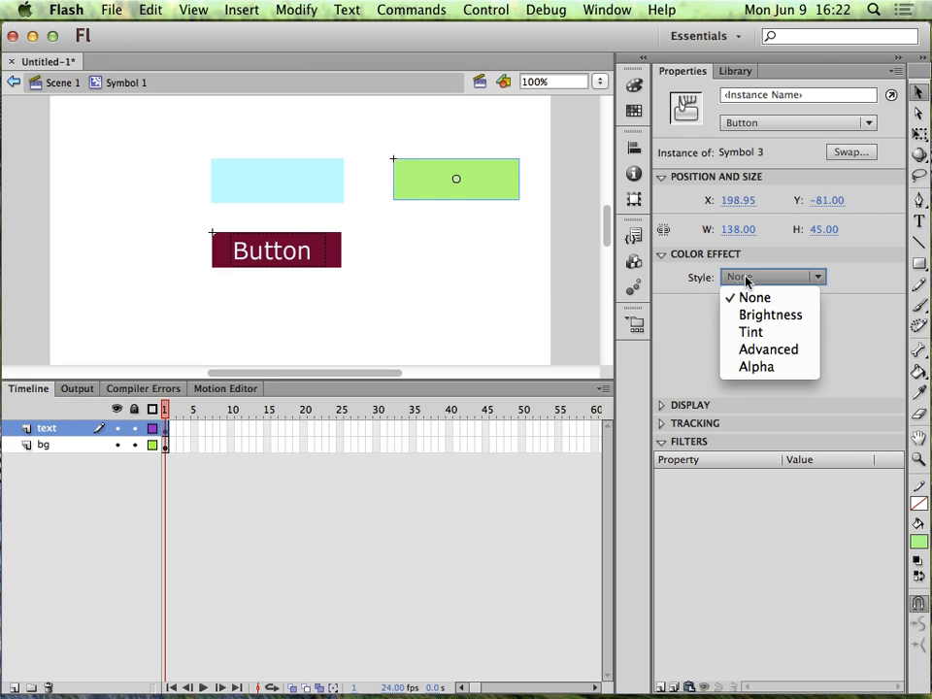
click(765, 366)
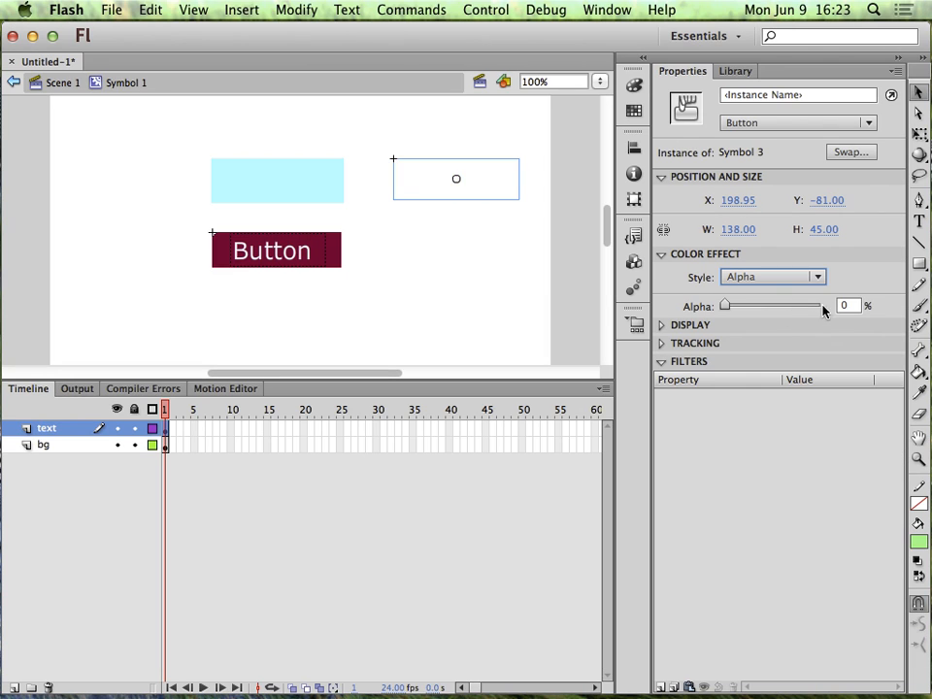
key(super+Return)
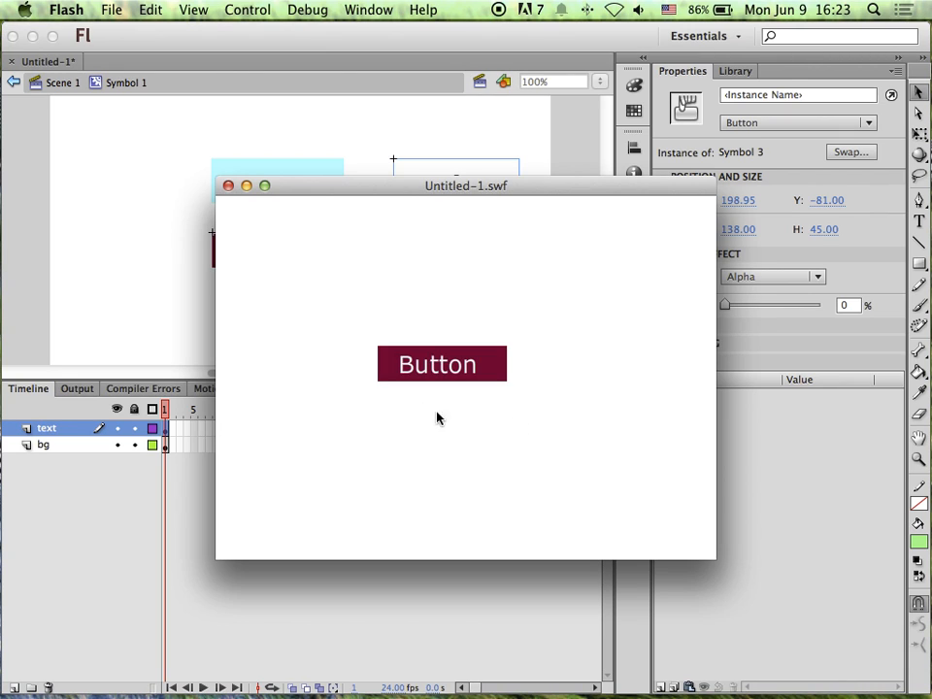
click(228, 186)
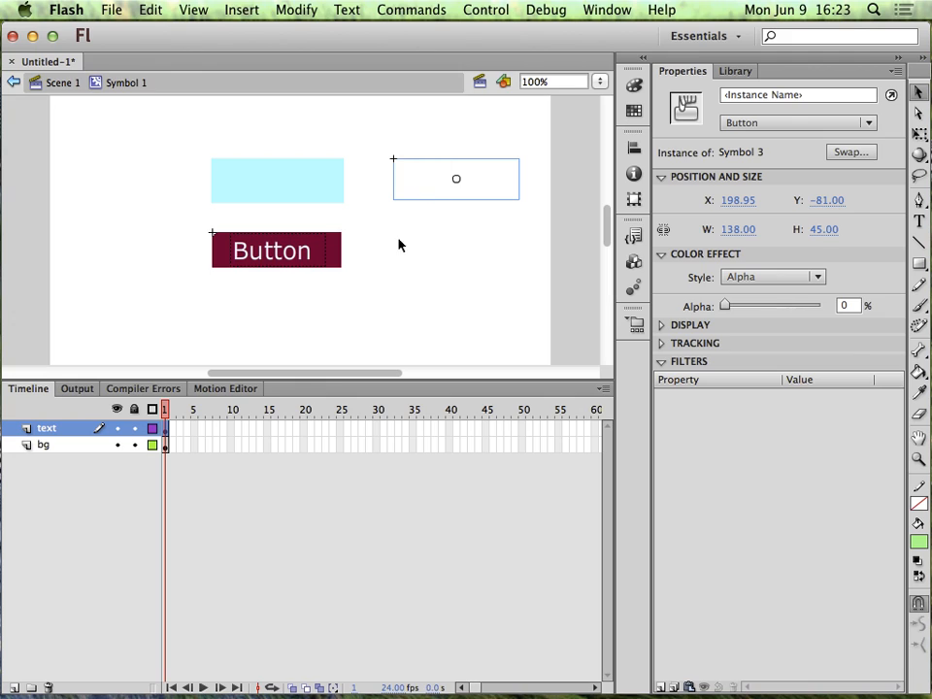
Move the fully transparent button over the labelled rectangle at X 0, Y -3 and delete it there.
click(521, 246)
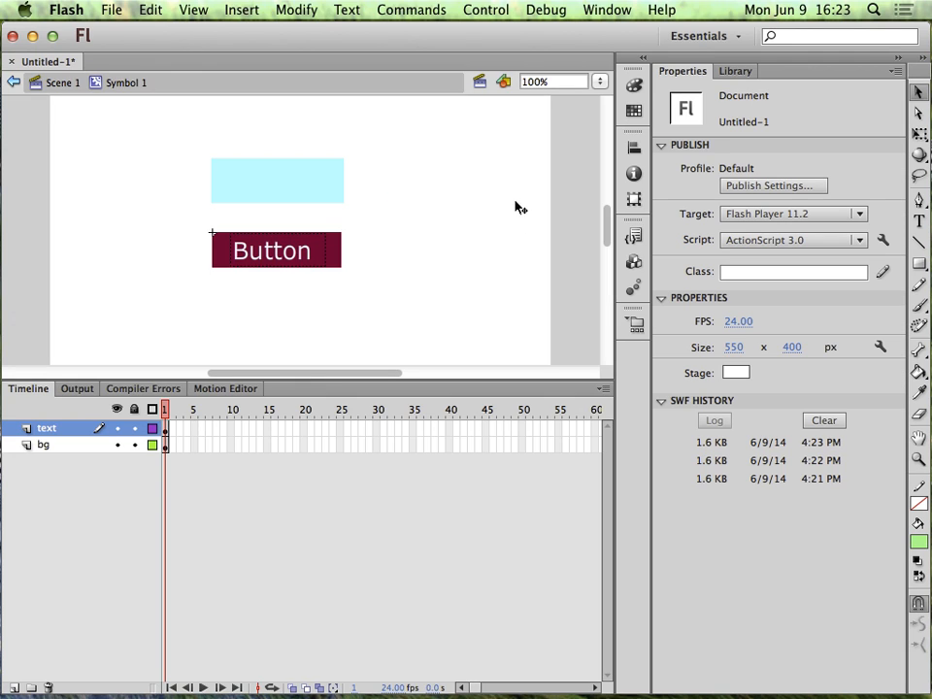
click(449, 191)
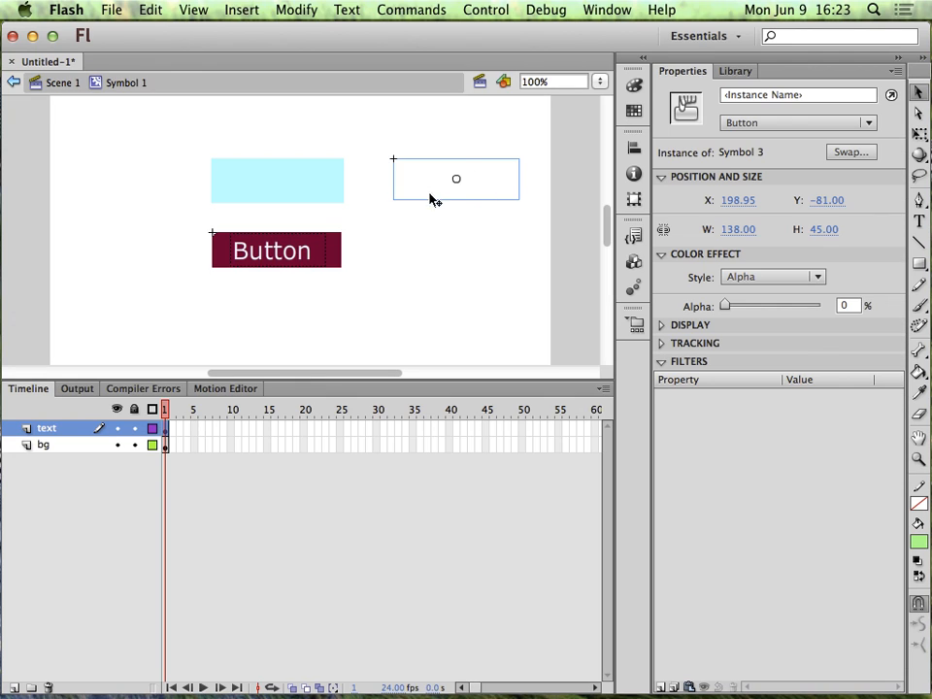
drag(417, 186, 237, 262)
click(463, 293)
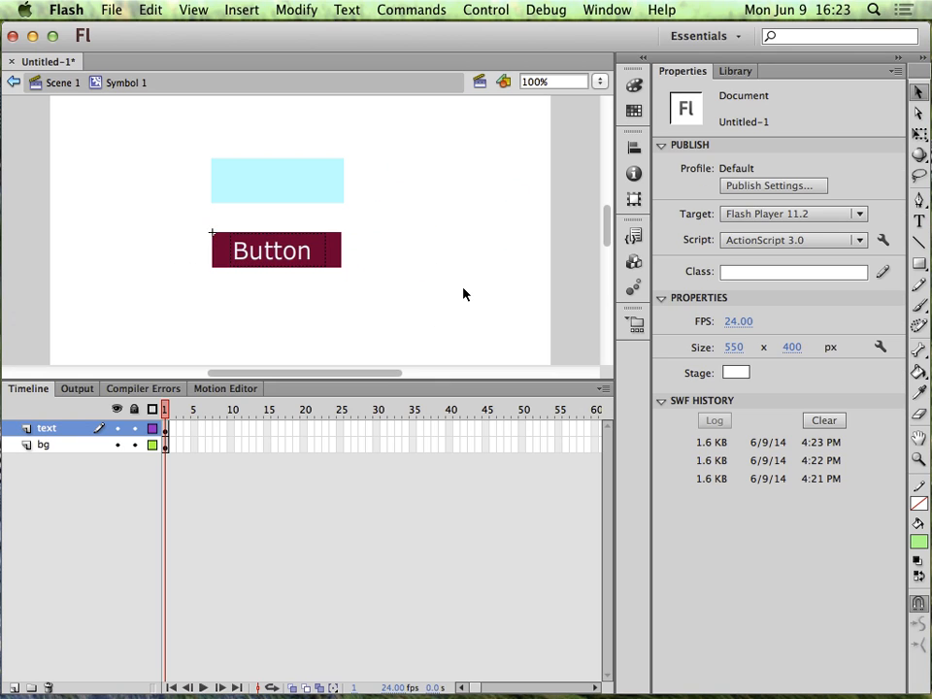
click(265, 262)
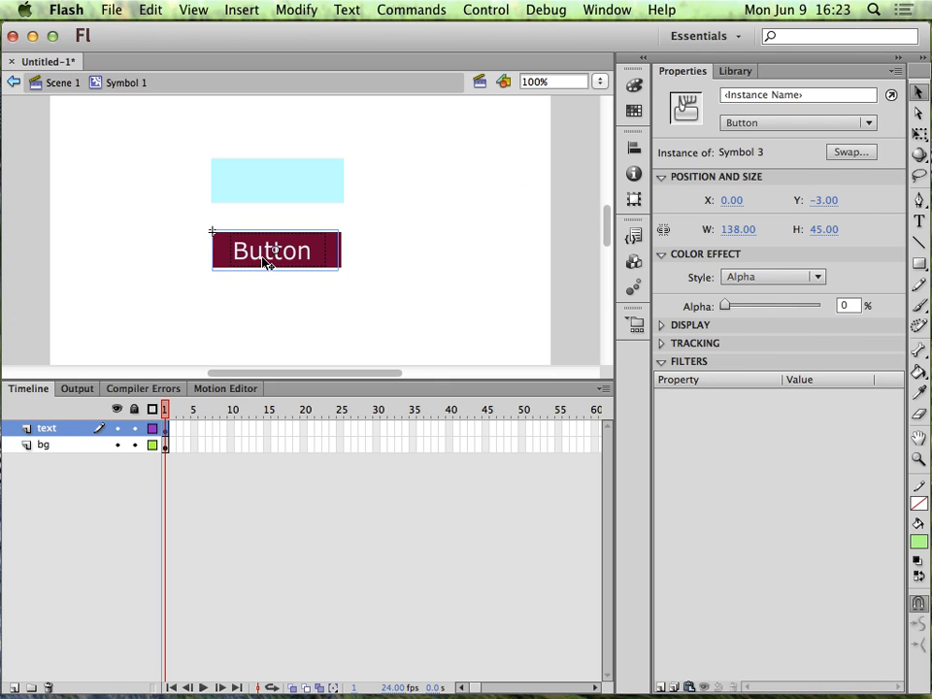
key(Delete)
click(289, 177)
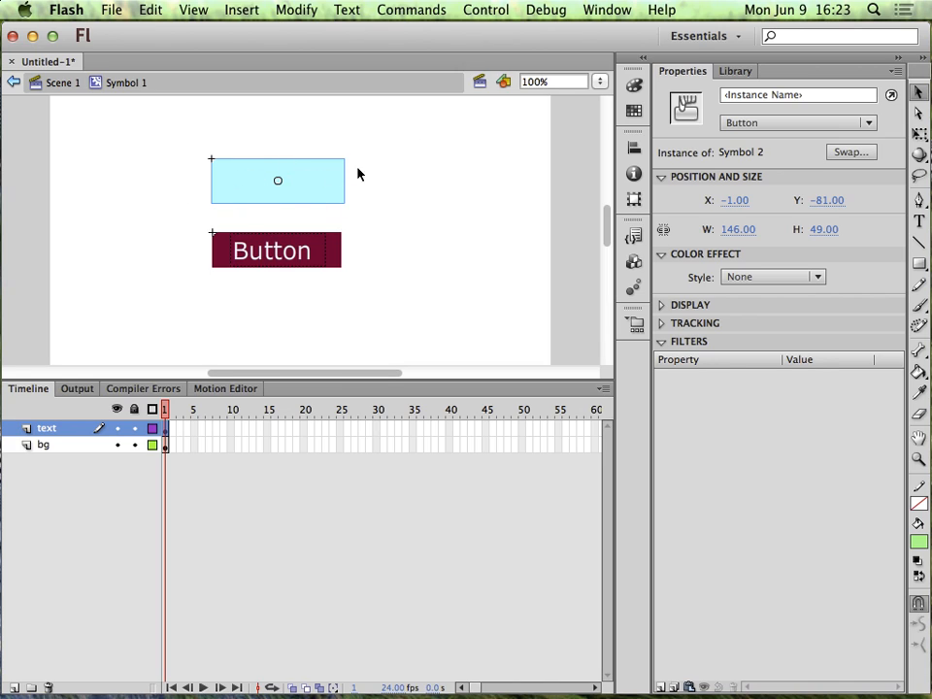
Change the "Button" label to Static Text and reposition it on the rectangle at X 23, Y 1.7.
click(266, 252)
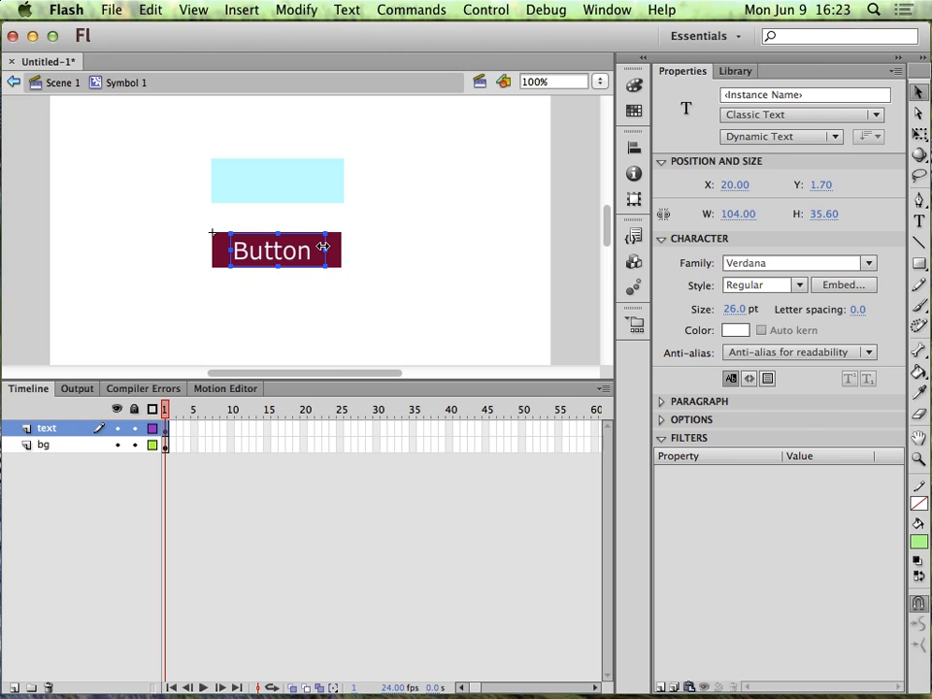
drag(272, 260, 273, 258)
double_click(273, 258)
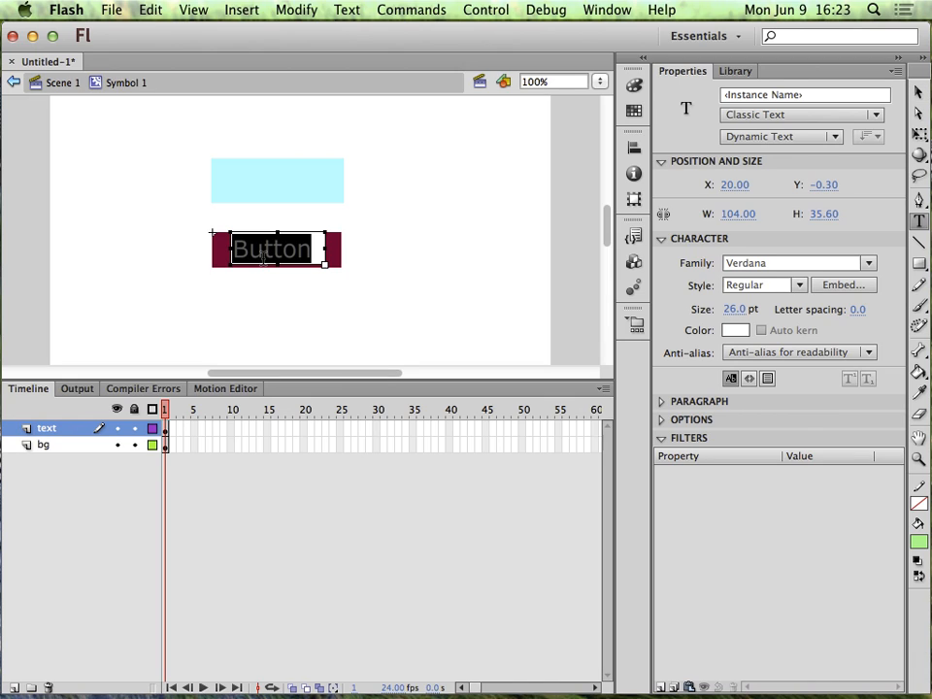
click(918, 91)
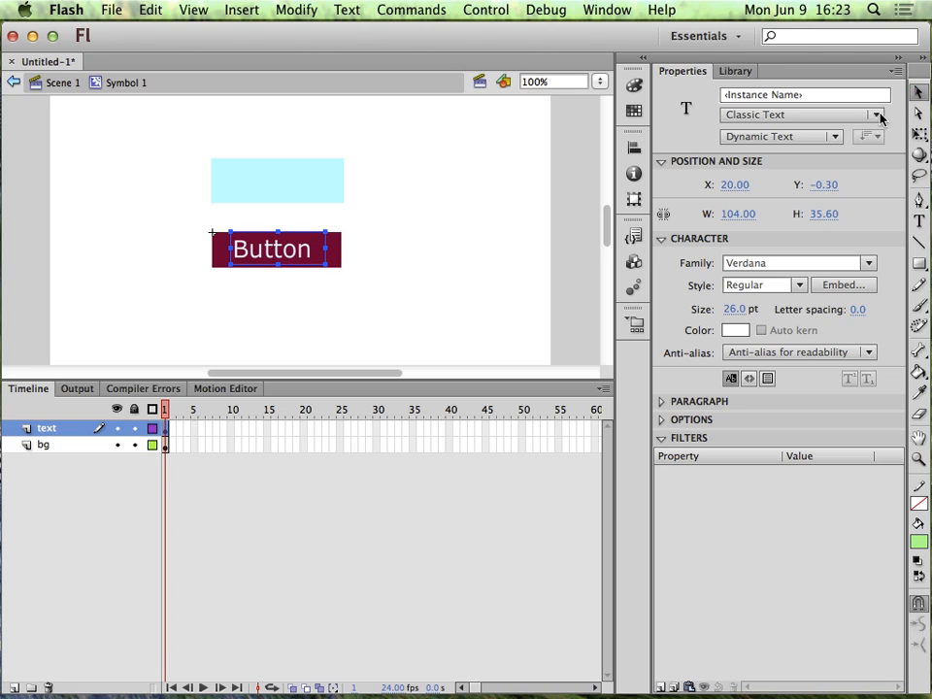
click(832, 136)
click(799, 165)
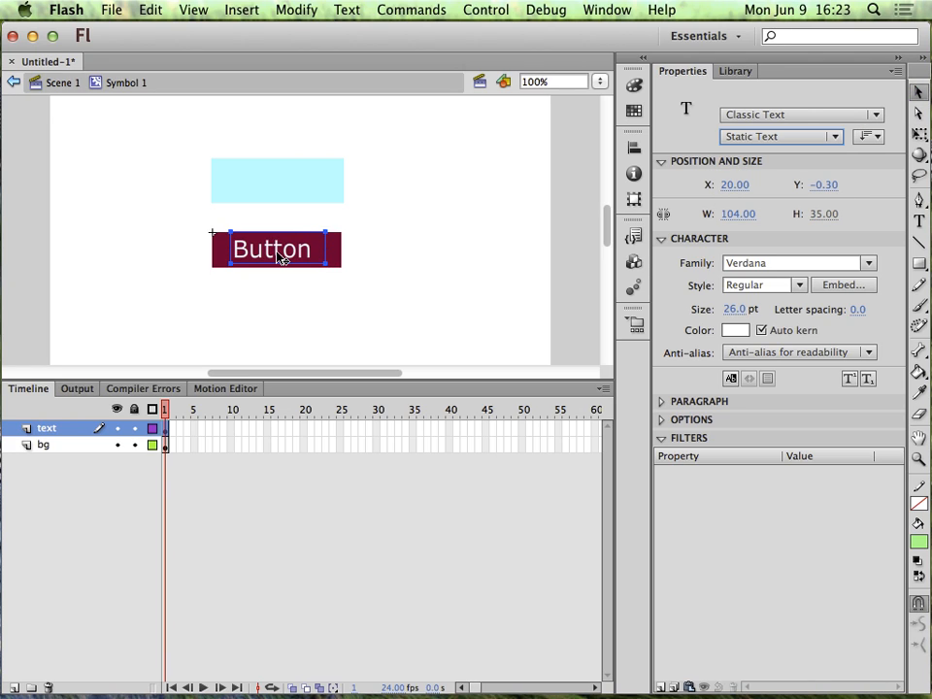
drag(283, 258, 316, 261)
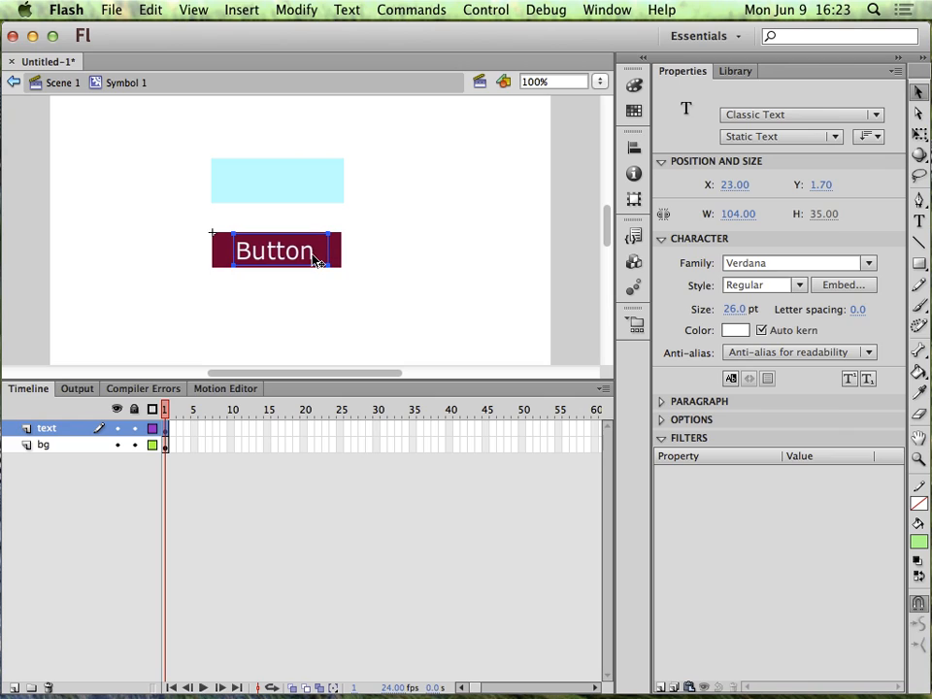
Select frame 5 of the bg layer and, in System Preferences, enable using the F1, F2, etc. keys as standard function keys.
click(193, 446)
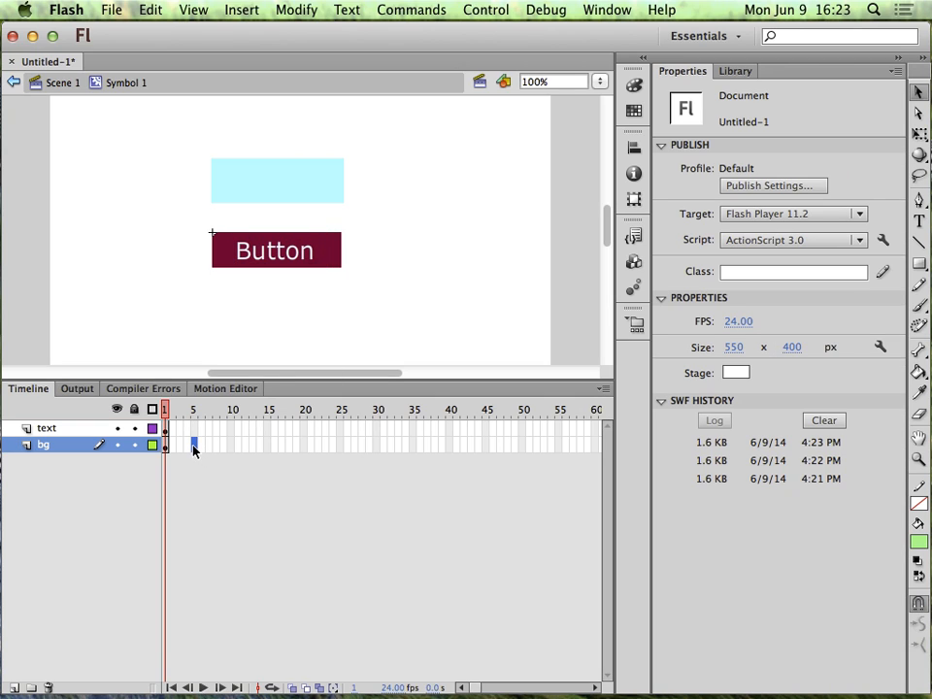
key(F5)
mouse_move(425, 684)
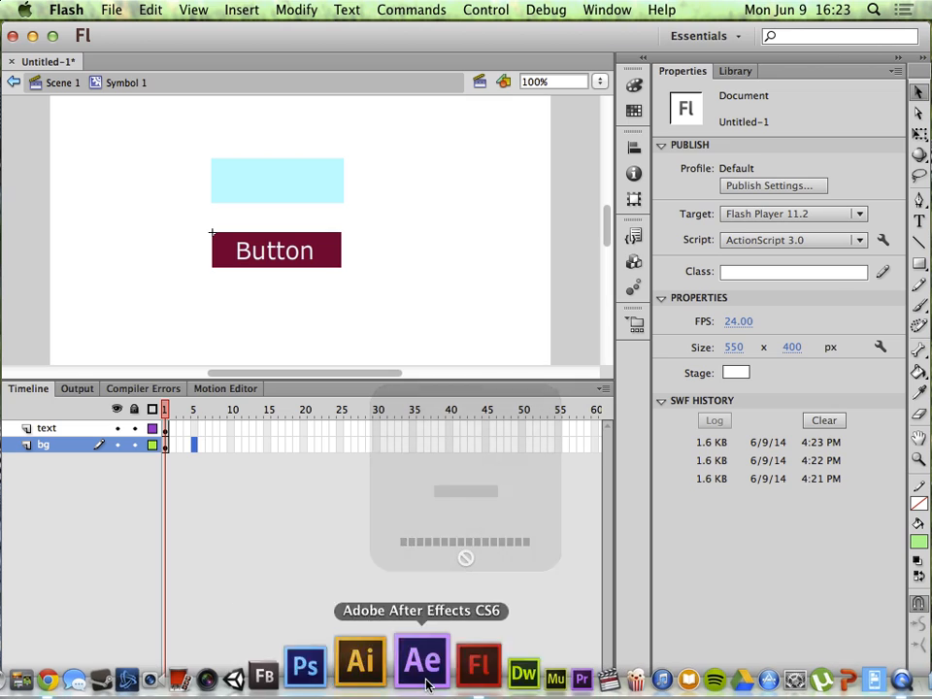
click(730, 670)
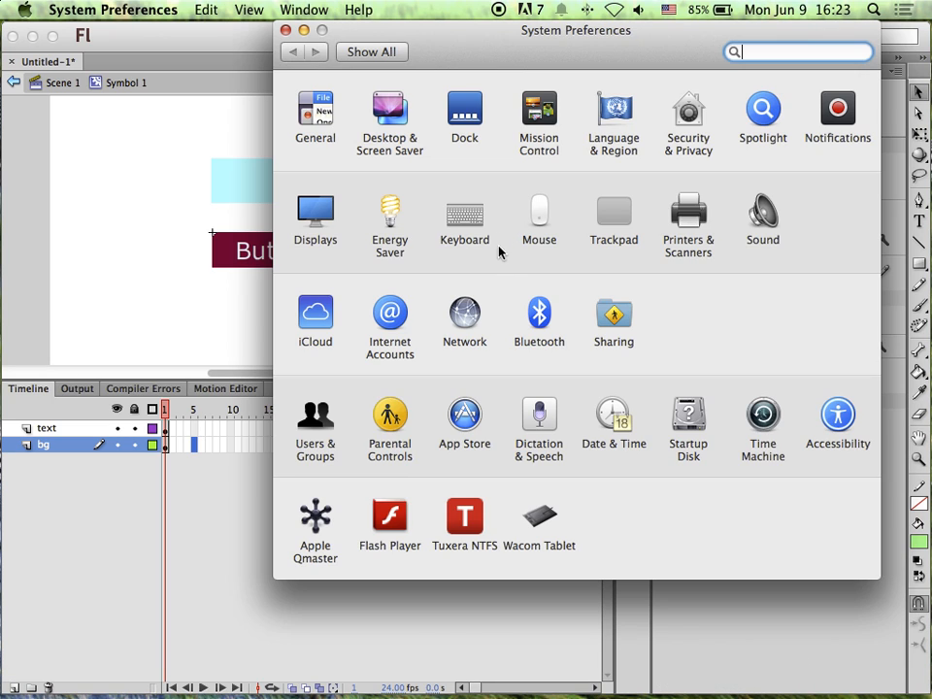
click(485, 238)
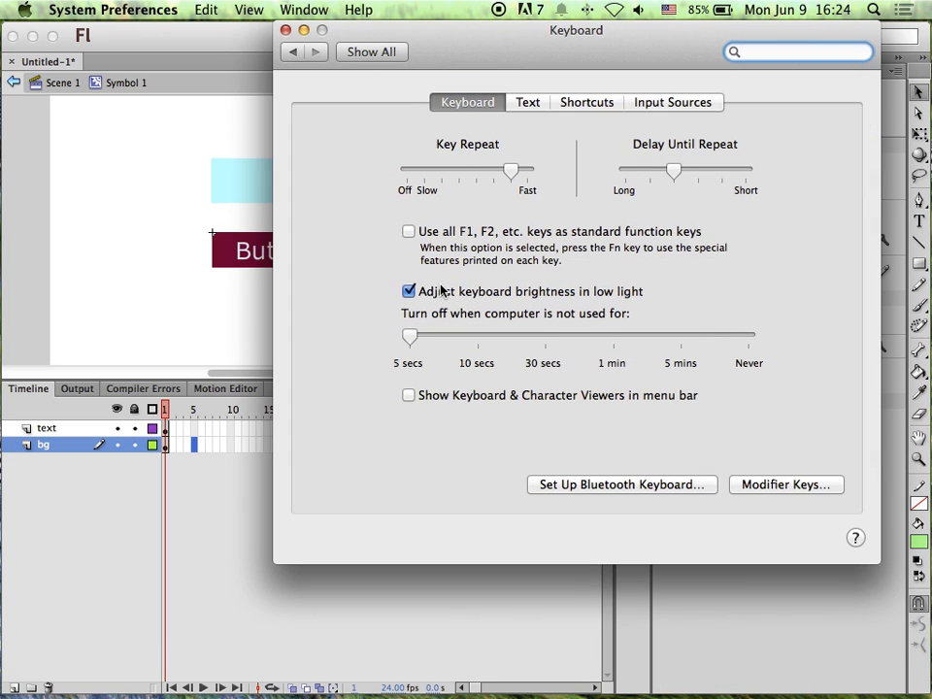
click(409, 231)
click(286, 30)
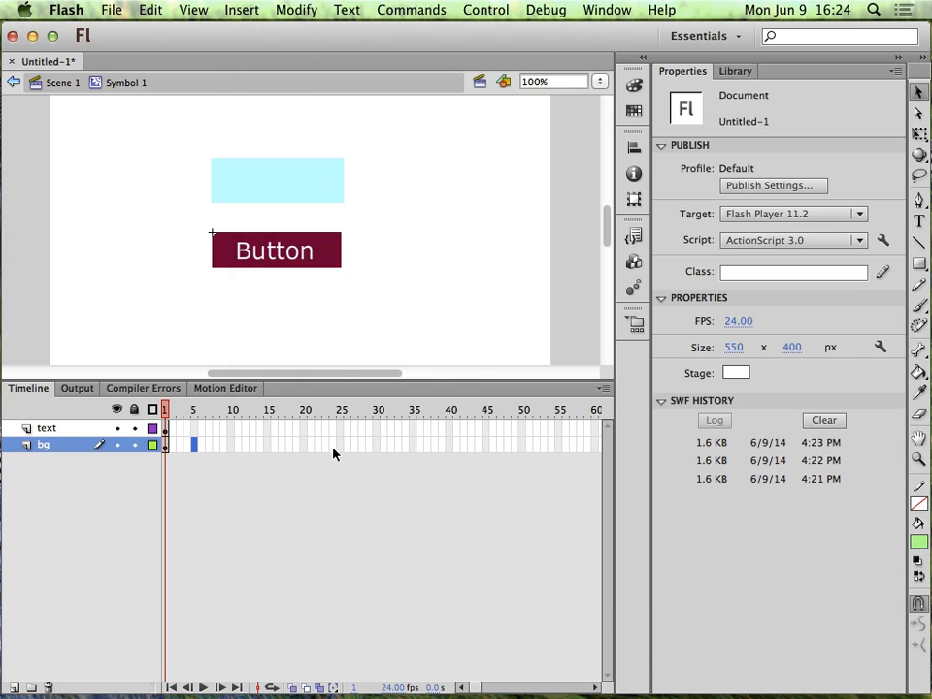
Insert a keyframe at frame 5 of the bg layer and undo it.
key(F6)
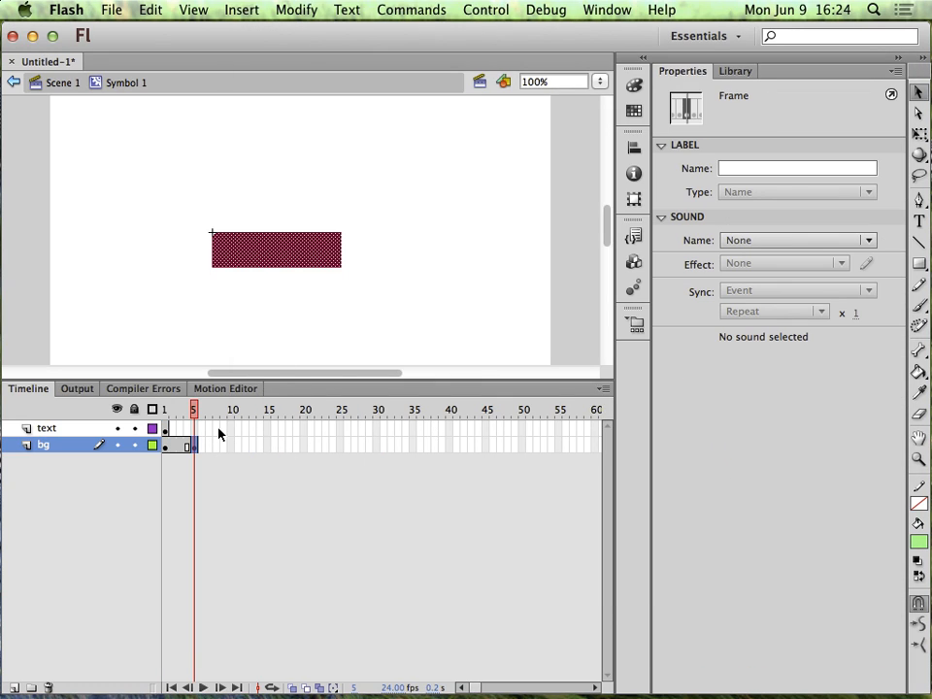
key(super+z)
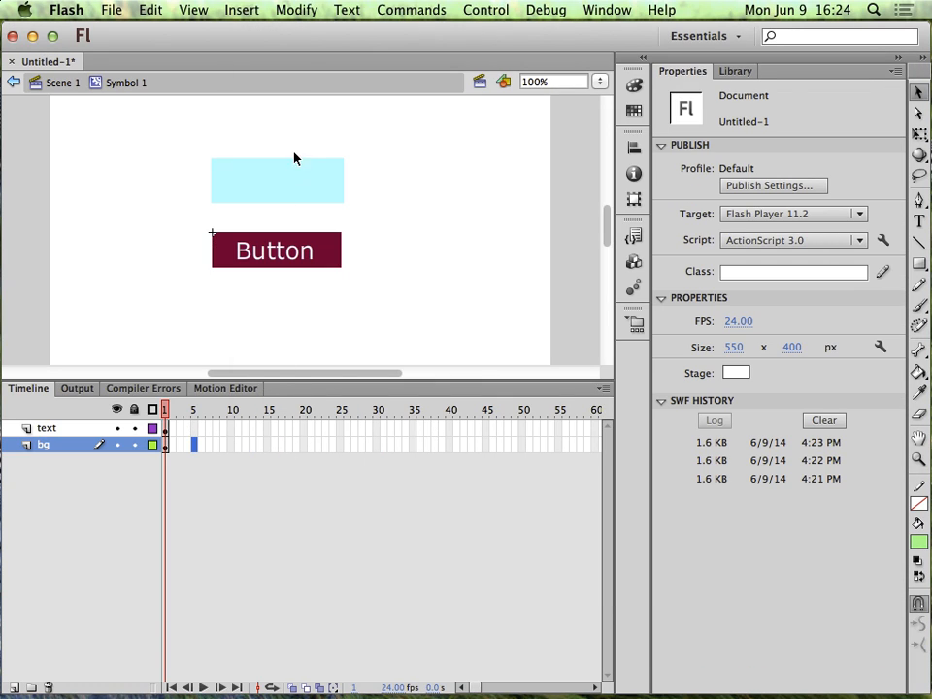
Delete the cyan invisible button above the labelled rectangle.
click(288, 181)
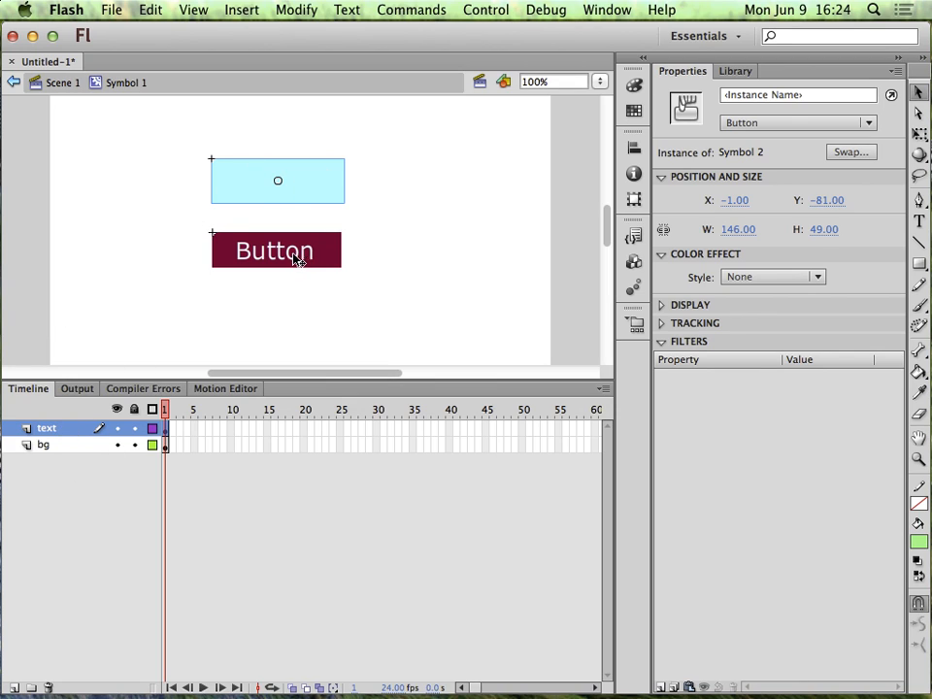
click(294, 258)
click(309, 196)
key(Delete)
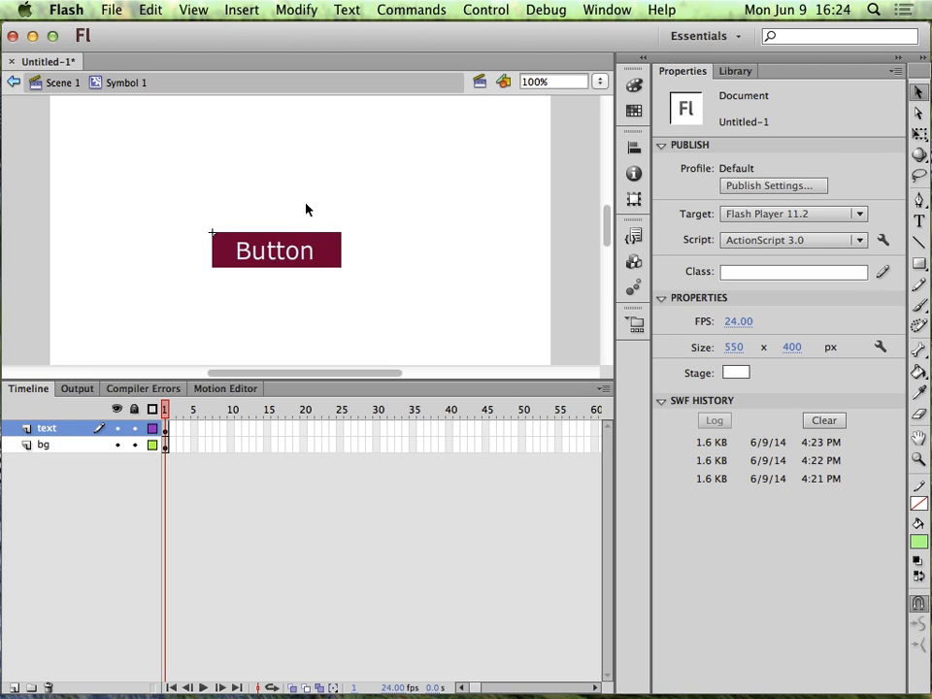
Add a layer named "button" above the text layer and paste the cyan invisible button in place on it.
click(13, 687)
double_click(60, 429)
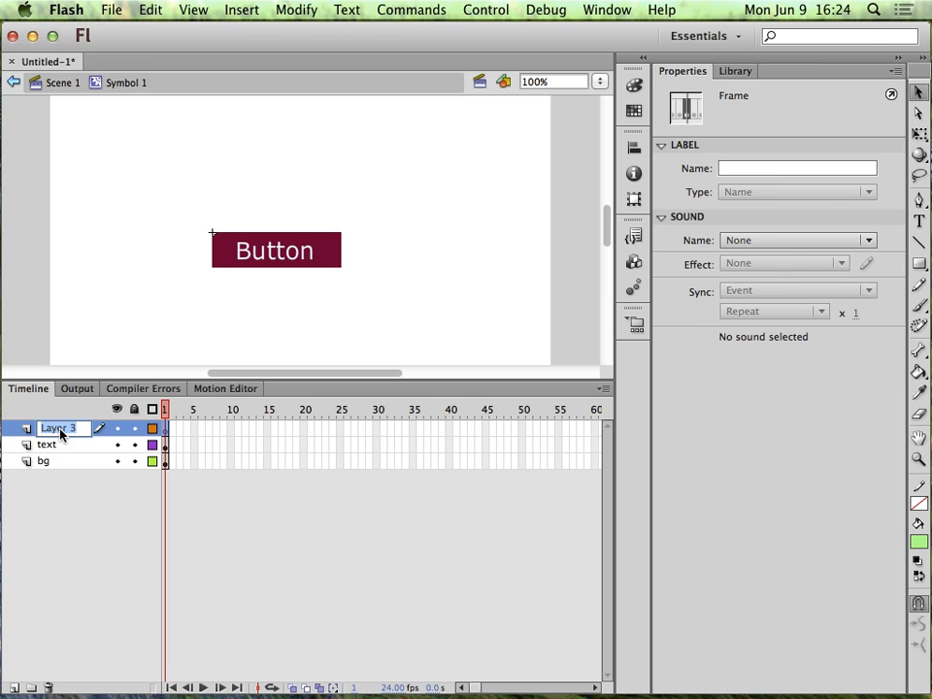
text(button)
key(Return)
right_click(139, 144)
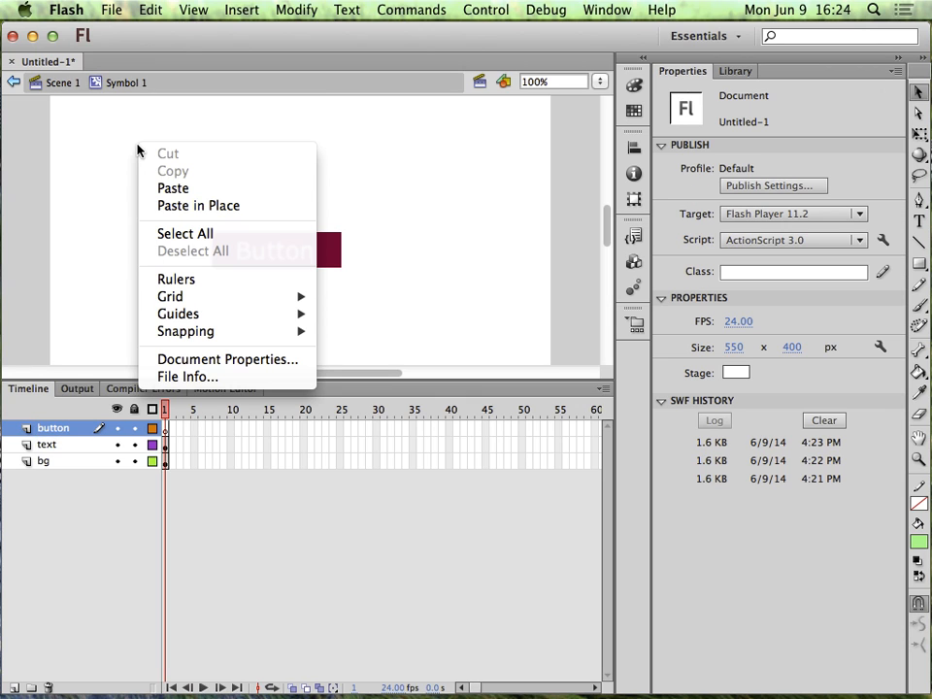
click(210, 206)
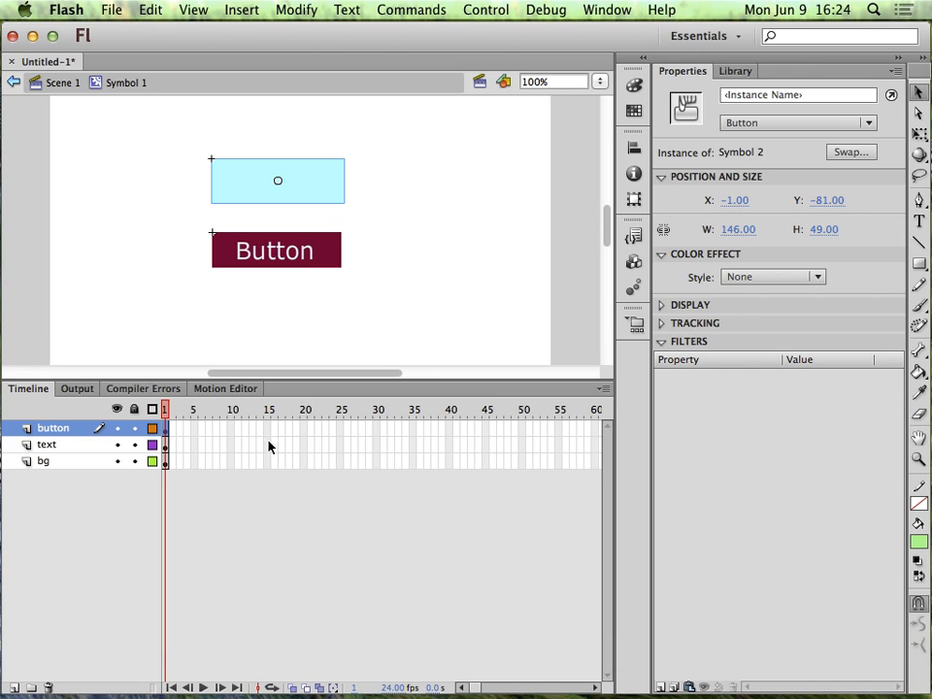
Insert a keyframe at frame 5 of the text layer and extend the bg layer to frame 20.
click(195, 448)
key(F6)
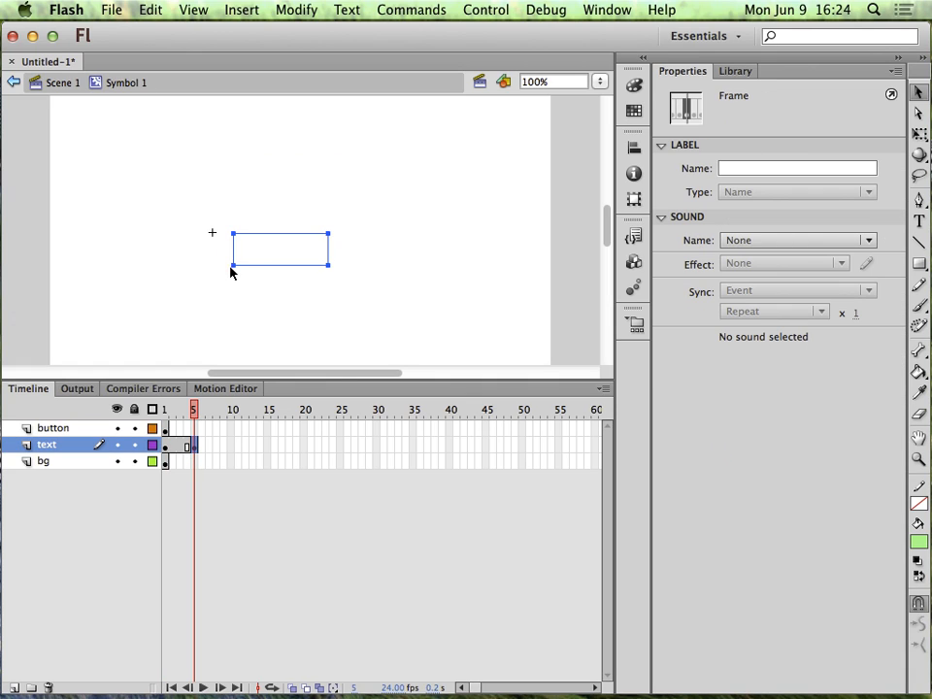
click(302, 462)
key(F5)
click(195, 447)
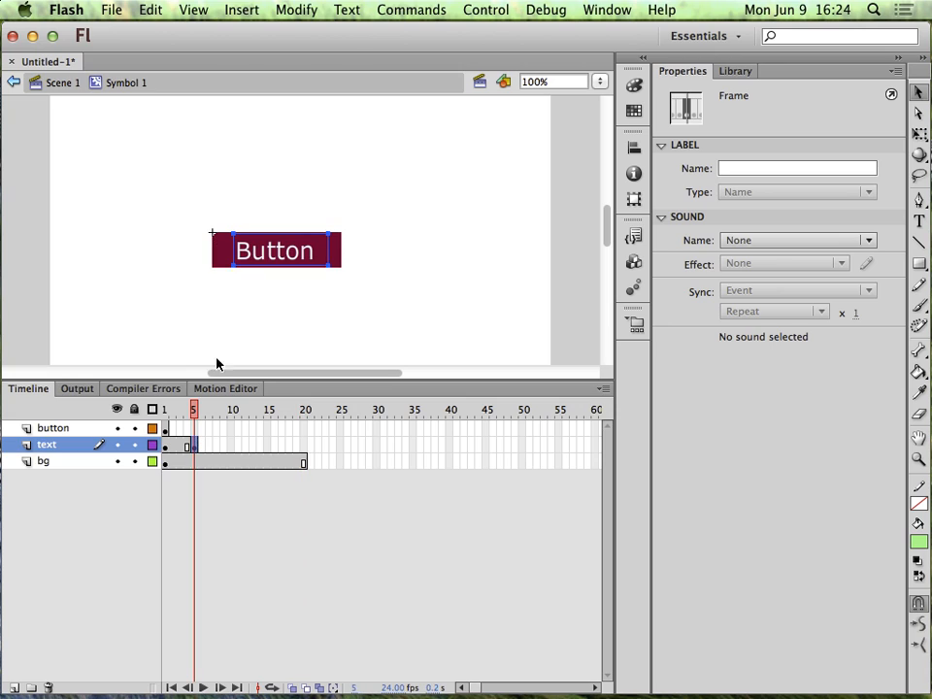
Nudge the "Button" text at frame 5 up 5 pixels to Y -3.3.
click(260, 253)
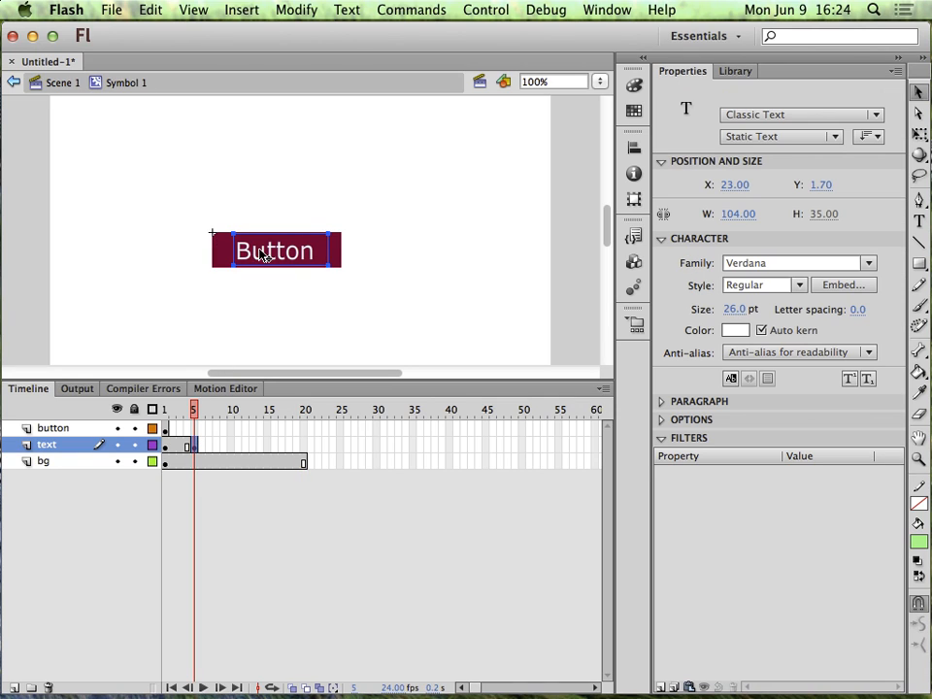
key(Up)
key(Up)
key(Up)
key(Up)
key(Up)
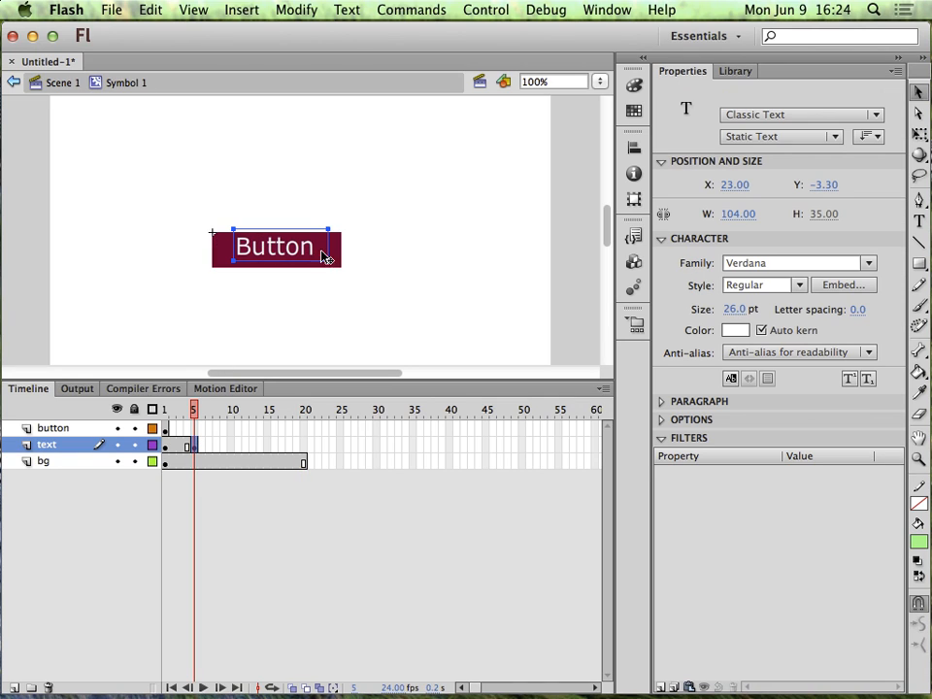
Insert a keyframe at frame 8 of the text layer and replace it with a copy of the frame 1 keyframe.
click(217, 447)
key(F6)
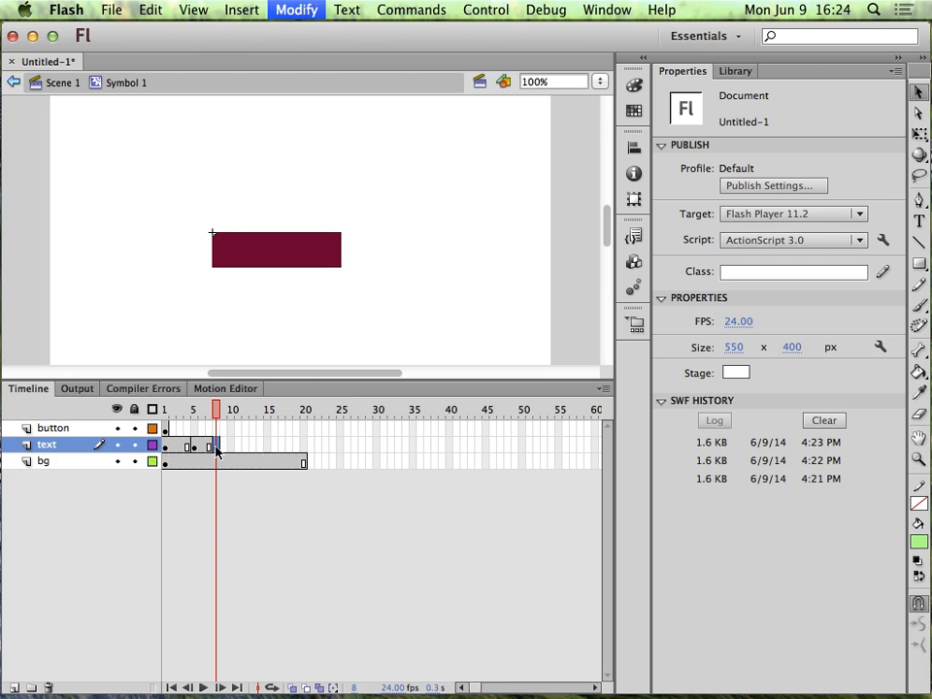
click(170, 448)
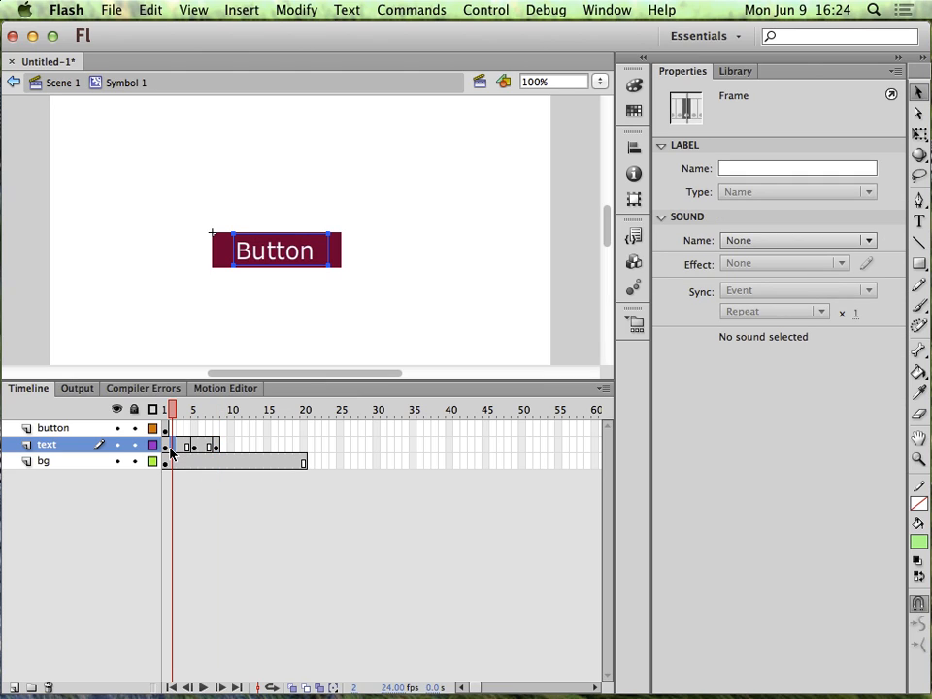
click(165, 447)
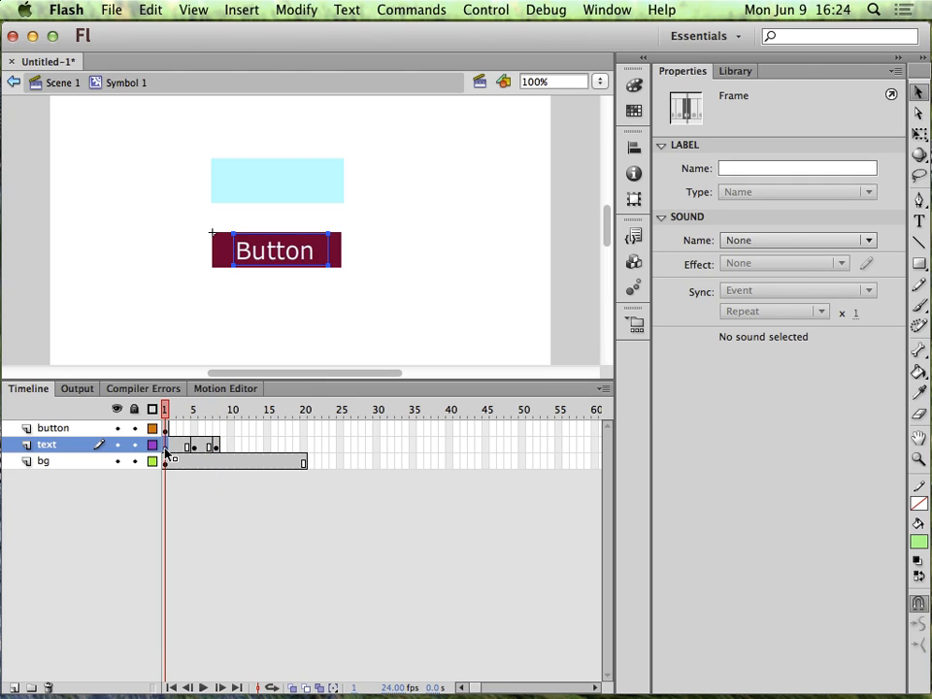
click(215, 447)
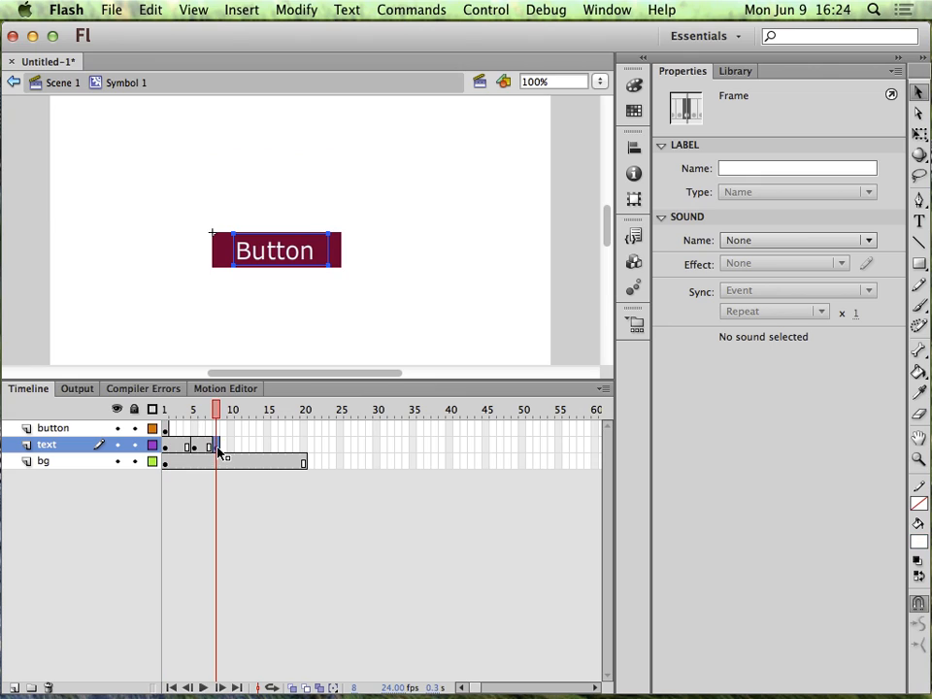
Copy the text layer's frame 5 keyframe to frame 11 and its frame 8 keyframe to frame 14.
click(195, 448)
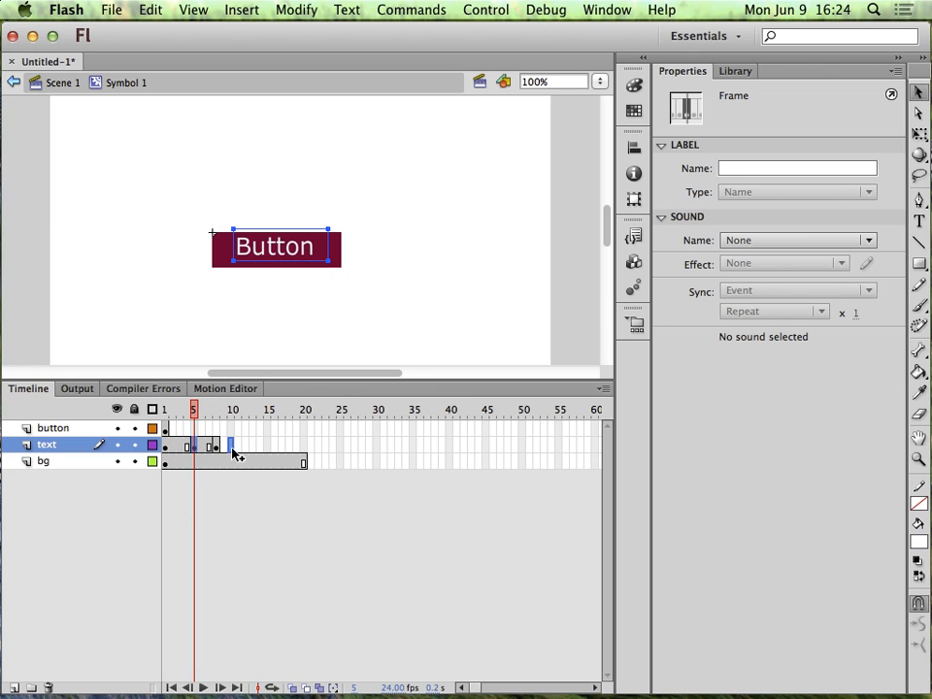
drag(242, 452, 234, 453)
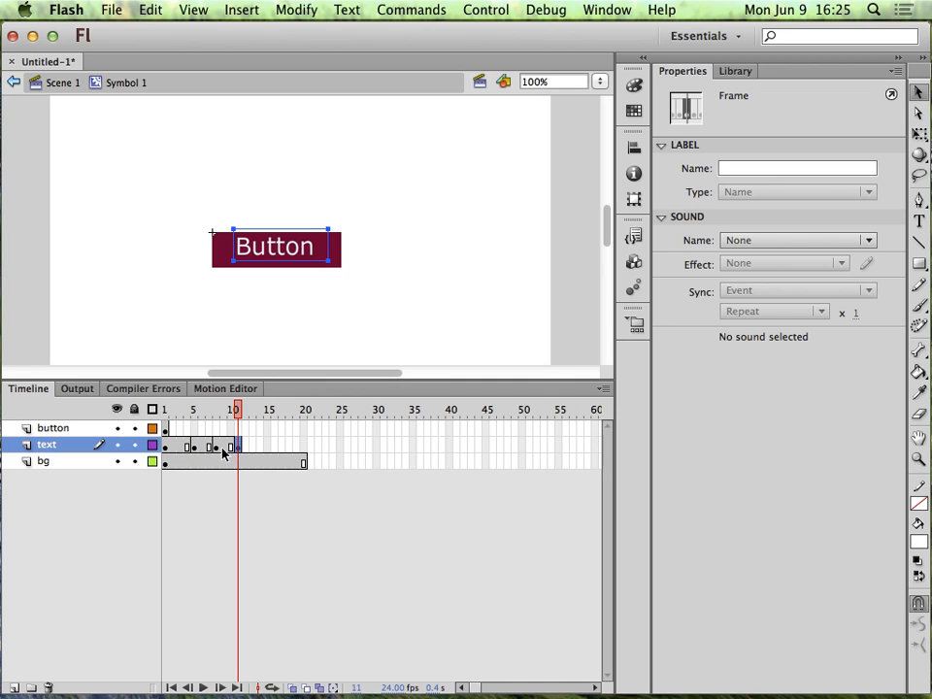
click(223, 452)
click(217, 454)
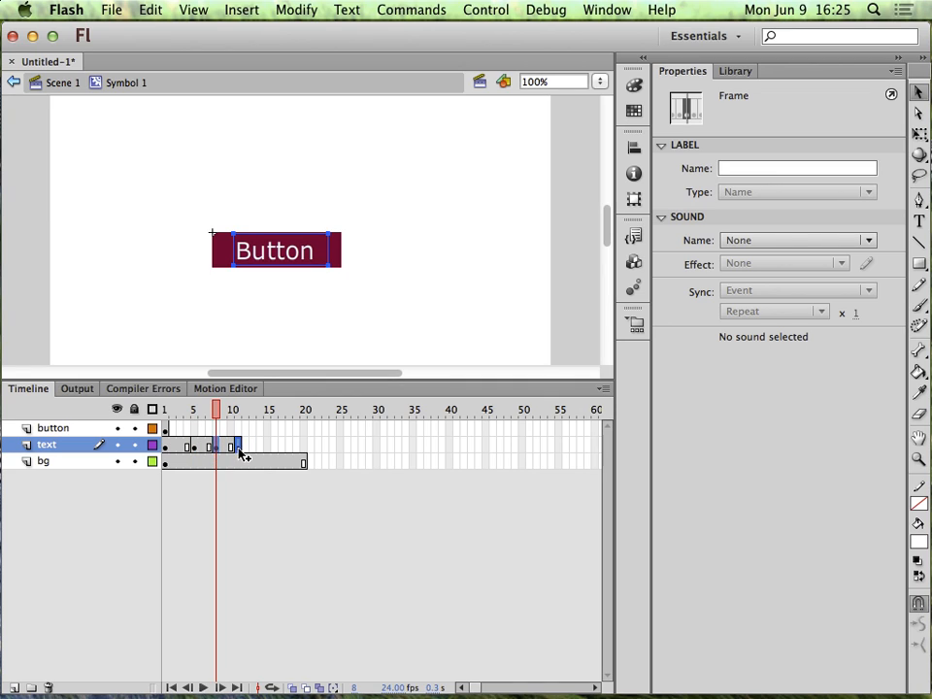
drag(250, 453, 262, 453)
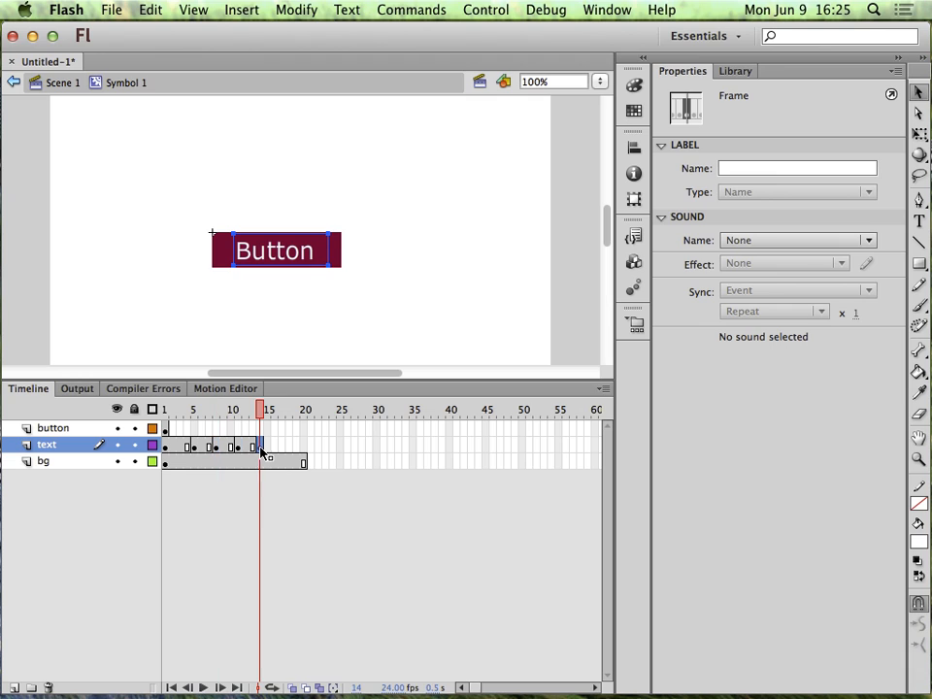
Create classic tweens between all the keyframes of the text layer from frame 1 to frame 14.
right_click(181, 448)
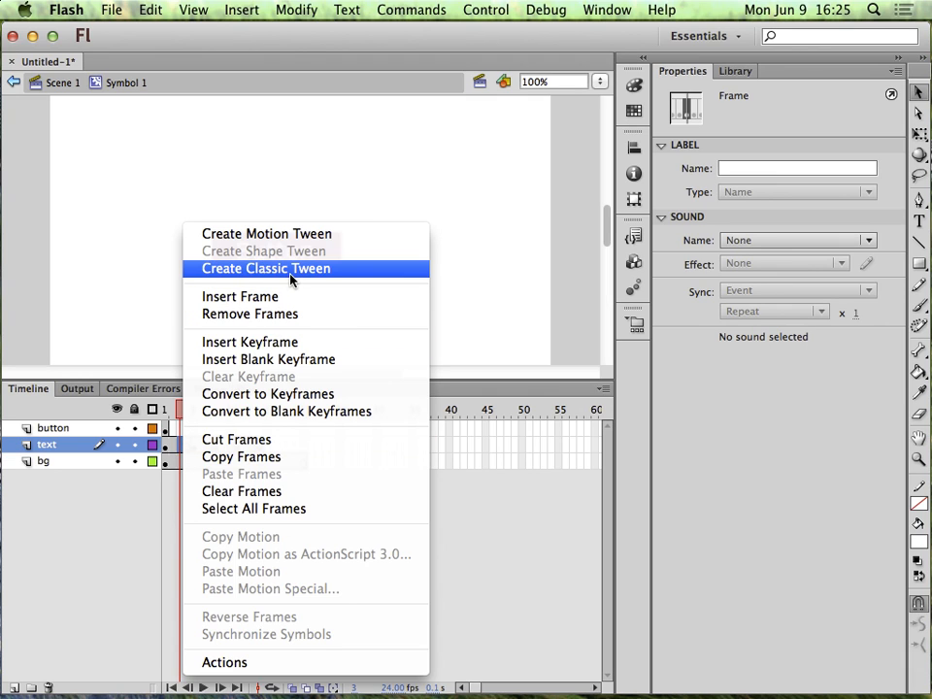
click(291, 266)
drag(181, 445, 202, 448)
right_click(202, 444)
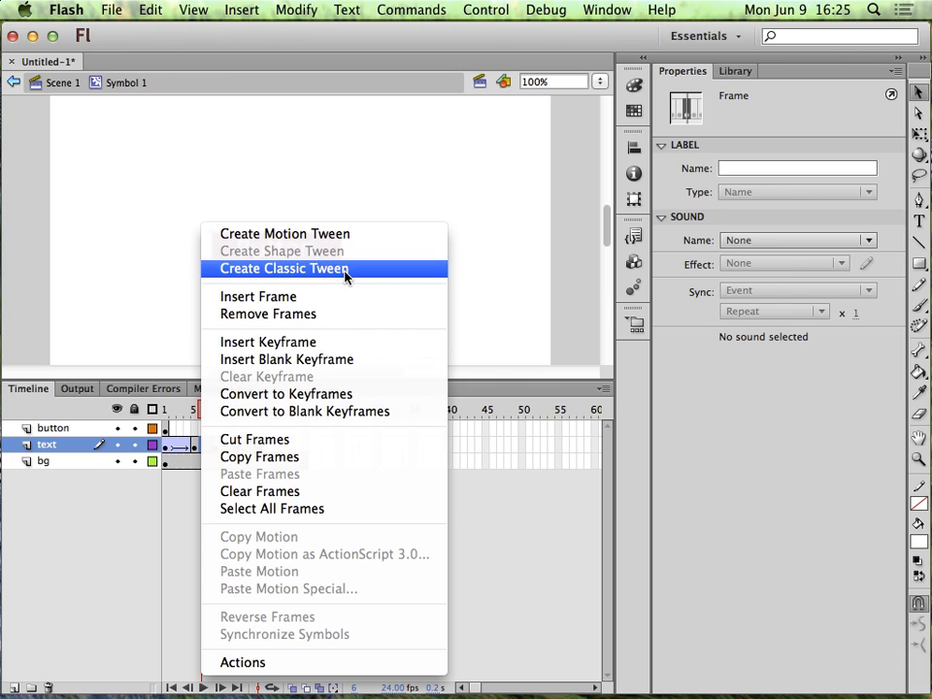
click(348, 273)
right_click(227, 448)
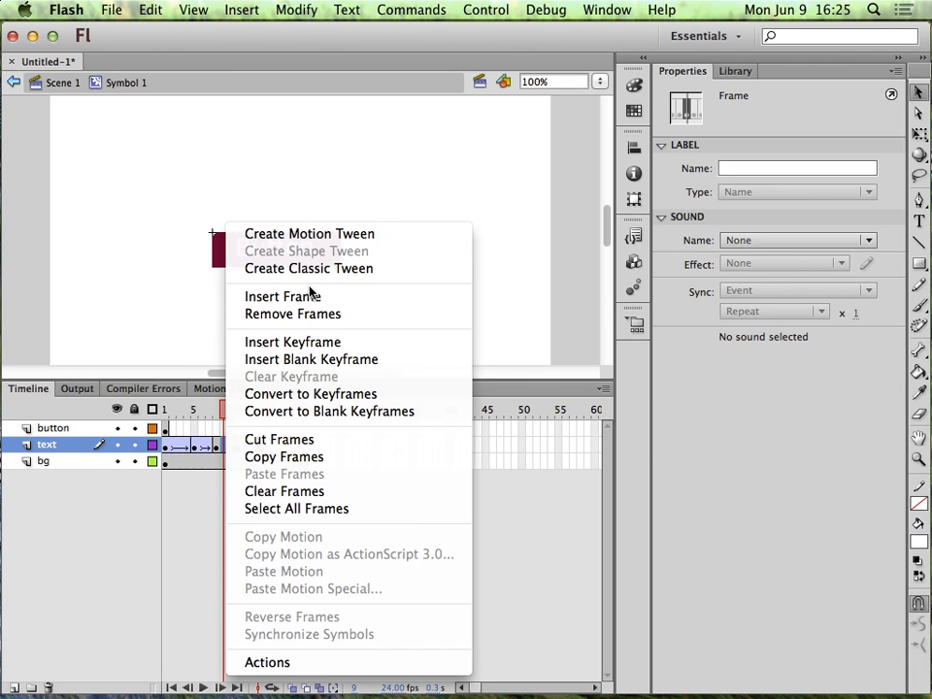
click(308, 272)
right_click(254, 446)
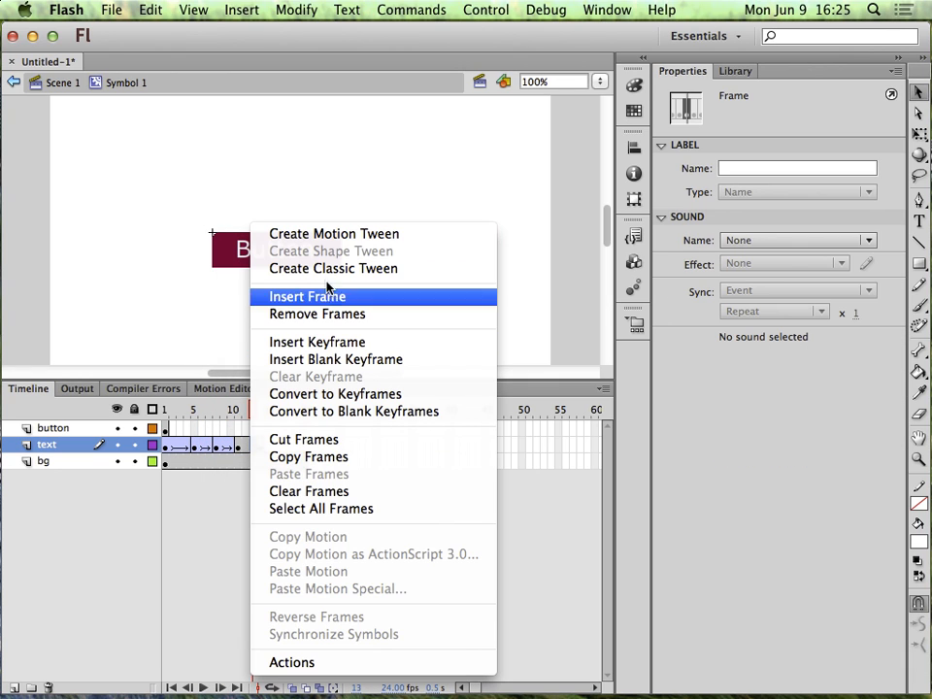
click(324, 275)
mouse_move(254, 408)
mouse_down()
mouse_move(146, 418)
mouse_move(266, 412)
mouse_move(260, 428)
mouse_up()
Add a new layer above the button layer and name it "action".
click(261, 428)
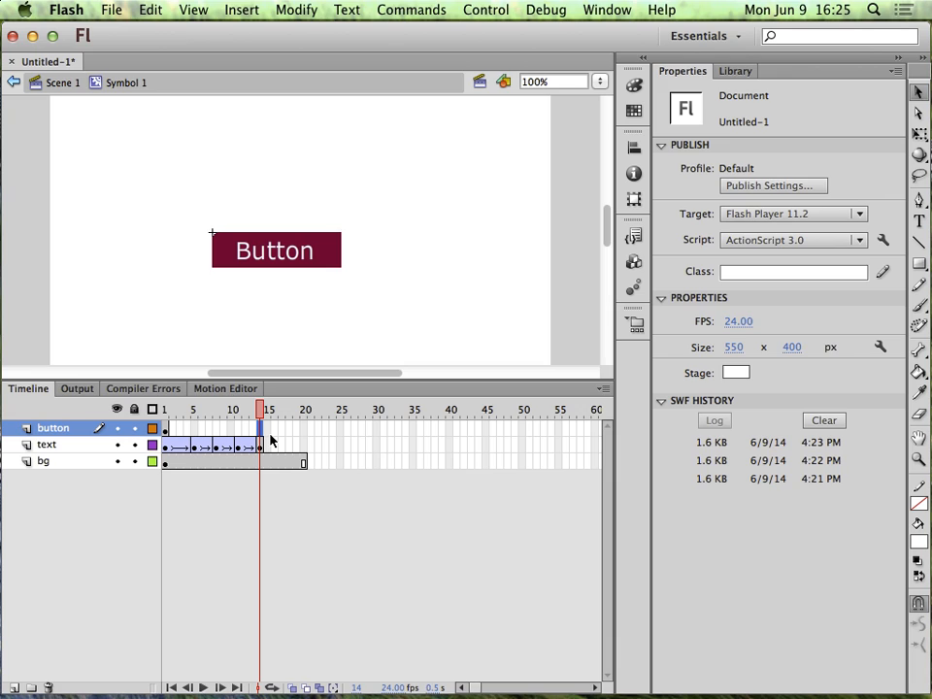
click(13, 690)
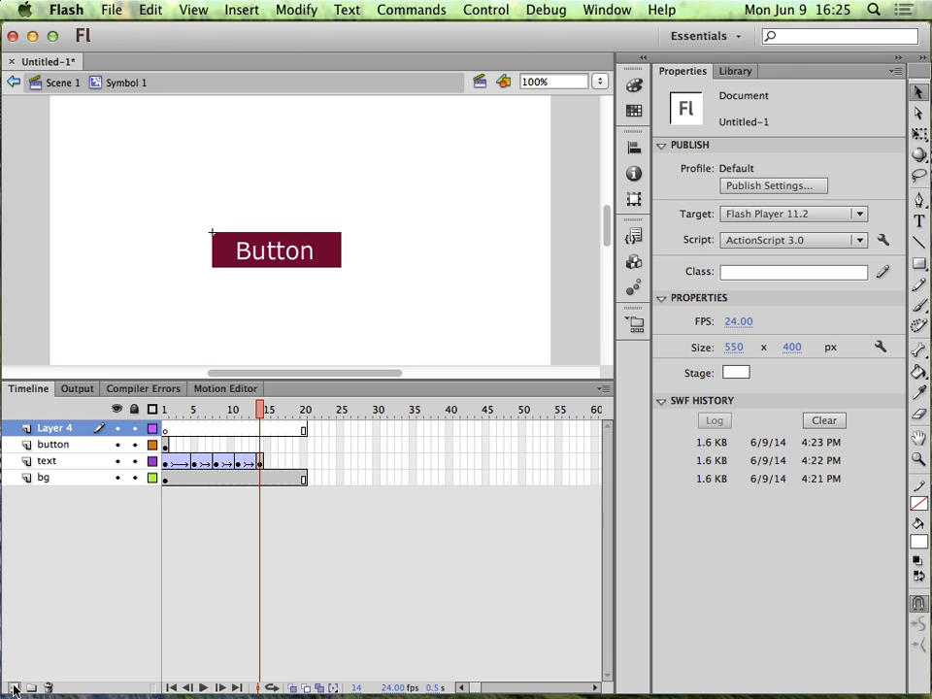
double_click(69, 429)
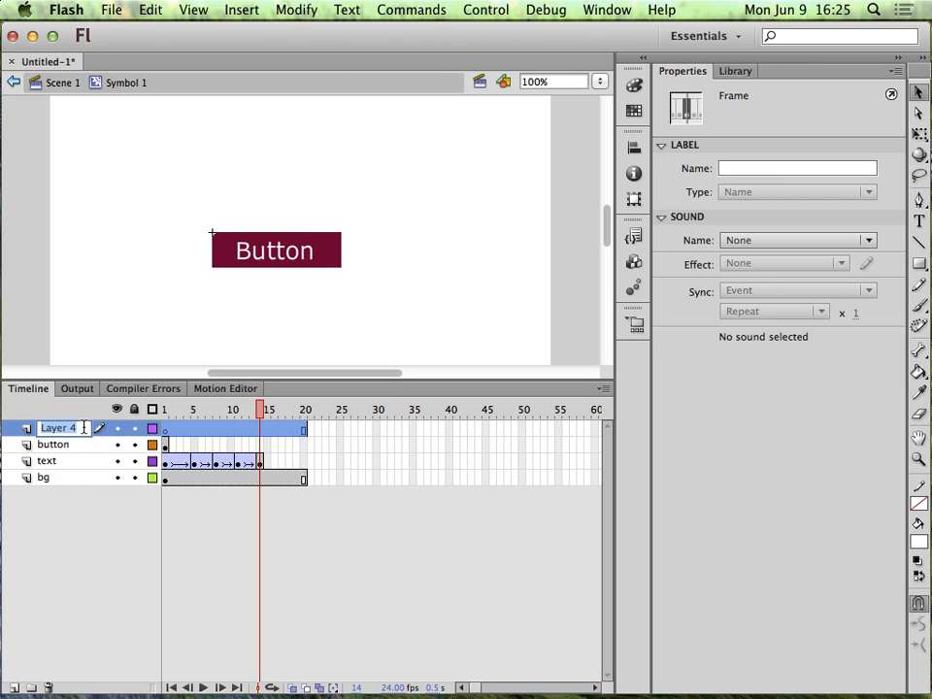
text(action)
key(Return)
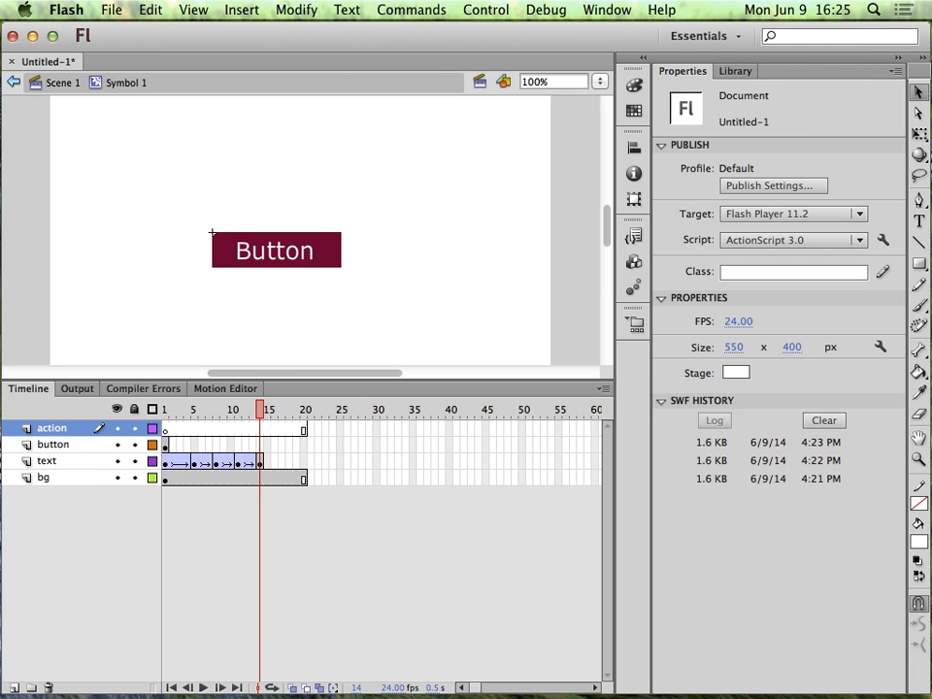
Add the script stop(); to frame 1 of the action layer.
click(167, 433)
right_click(167, 433)
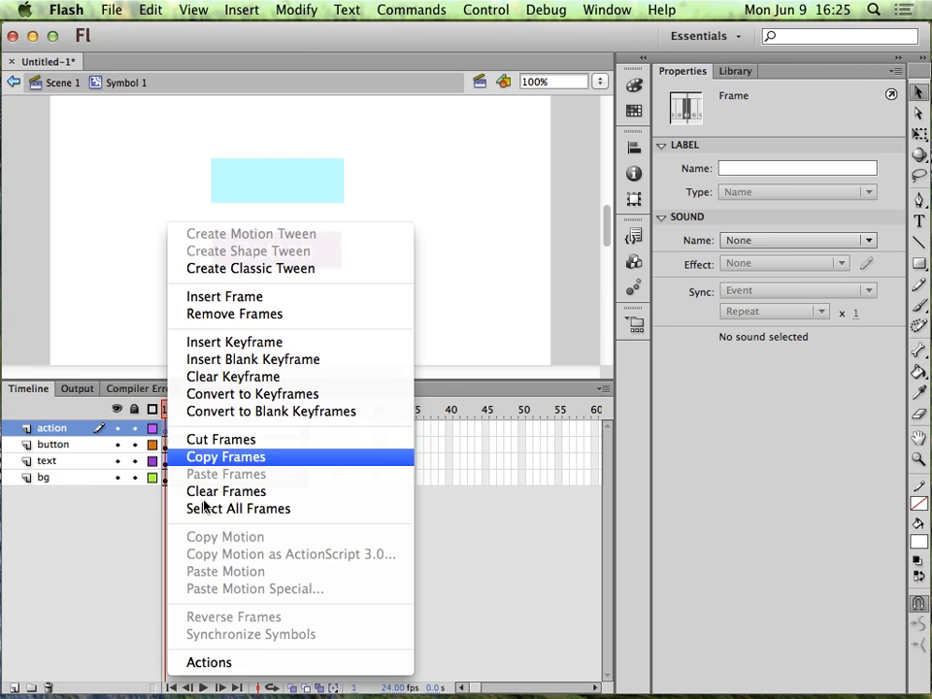
click(229, 664)
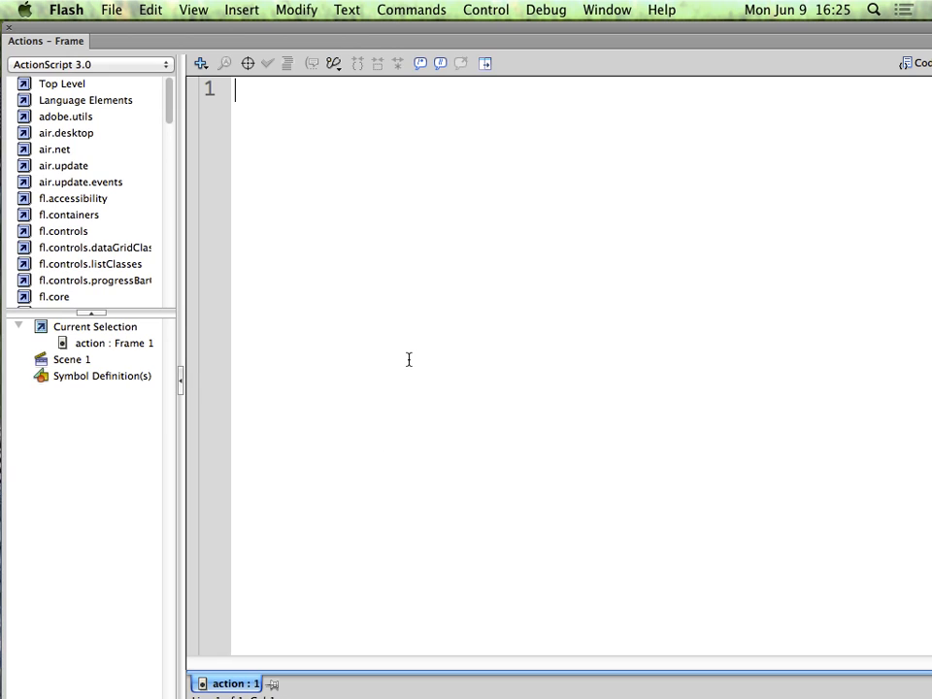
text(stop();)
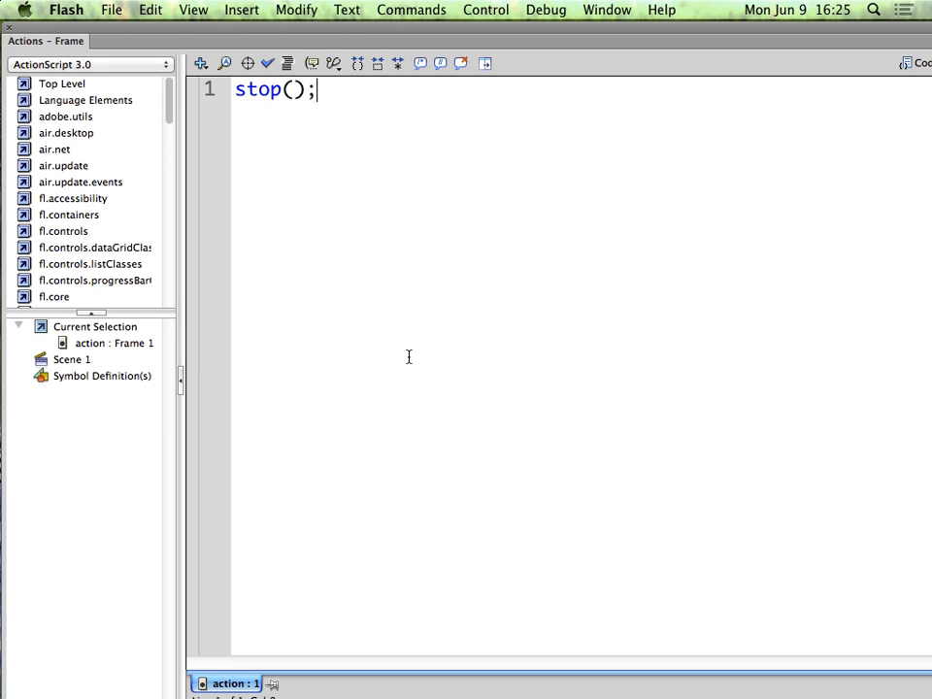
click(9, 26)
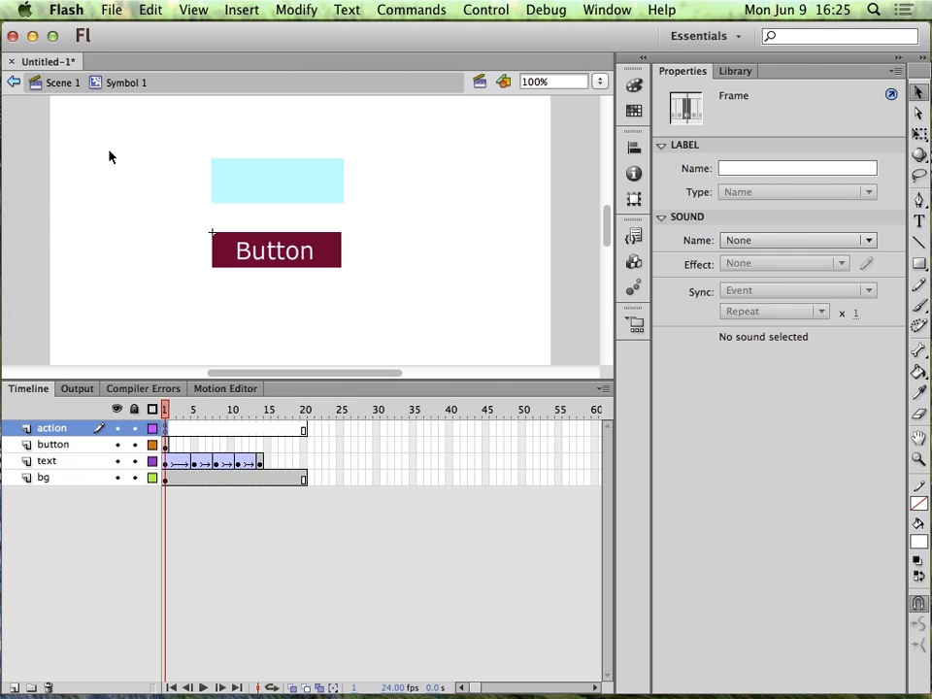
Copy the action layer's frame 1 keyframe with its stop script to frame 14.
click(267, 436)
click(260, 436)
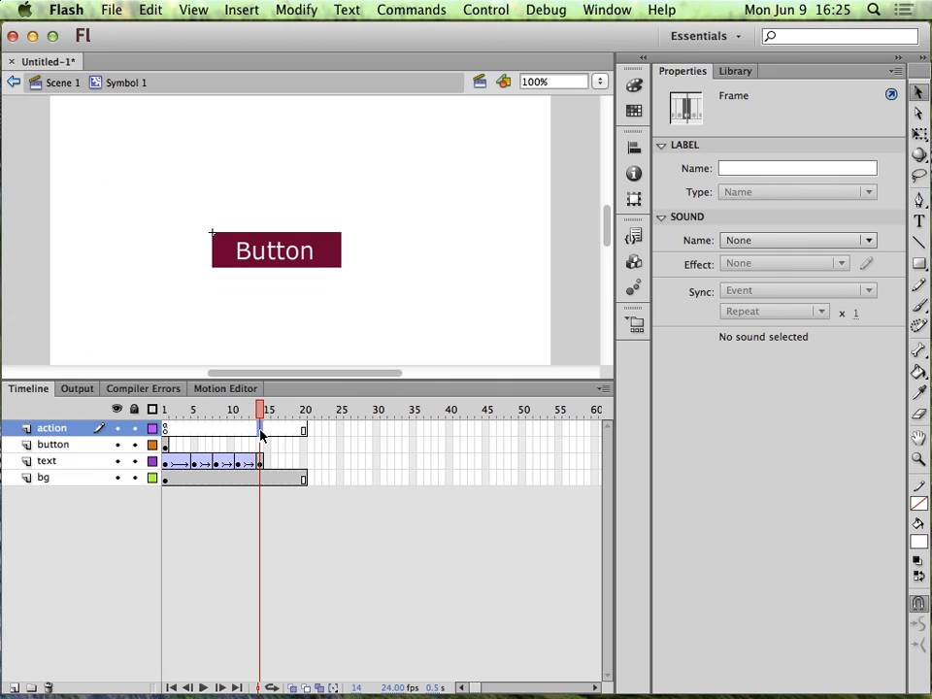
click(167, 433)
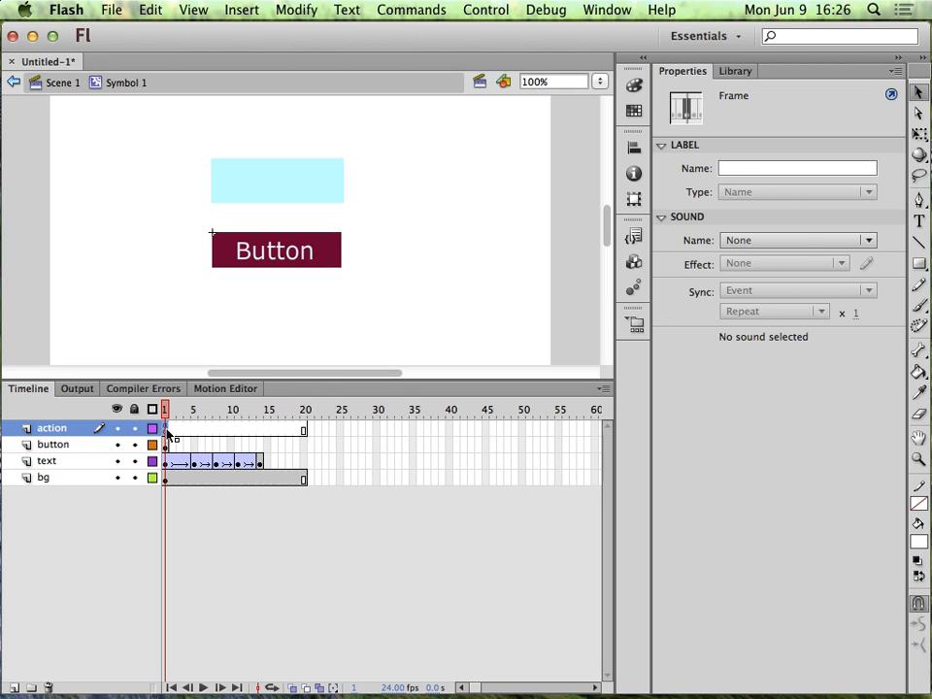
drag(168, 434, 267, 435)
drag(269, 435, 165, 424)
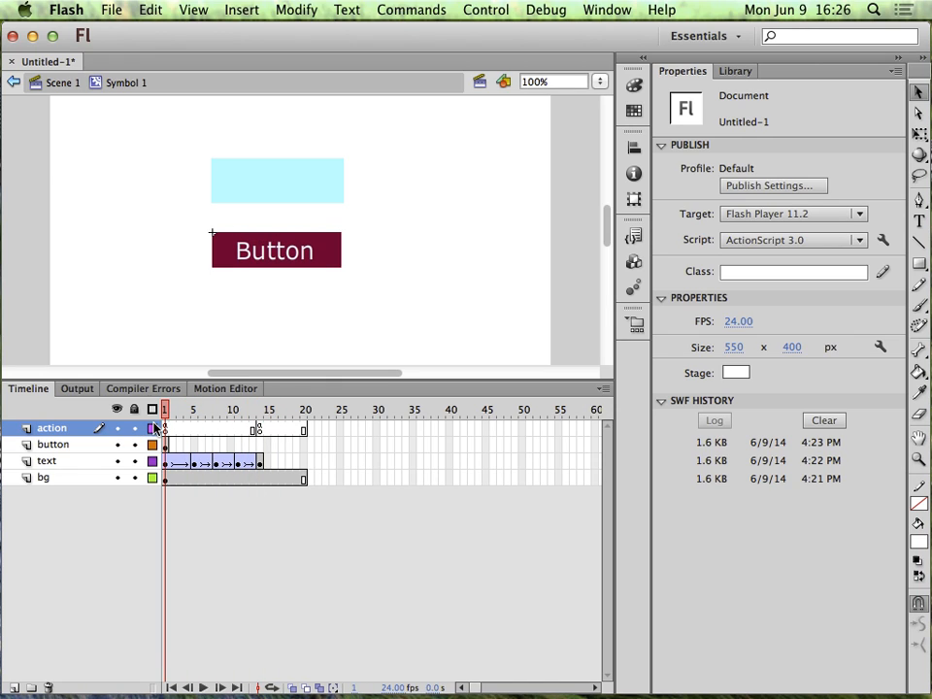
Extend the button layer to frame 14 and test the movie.
click(259, 445)
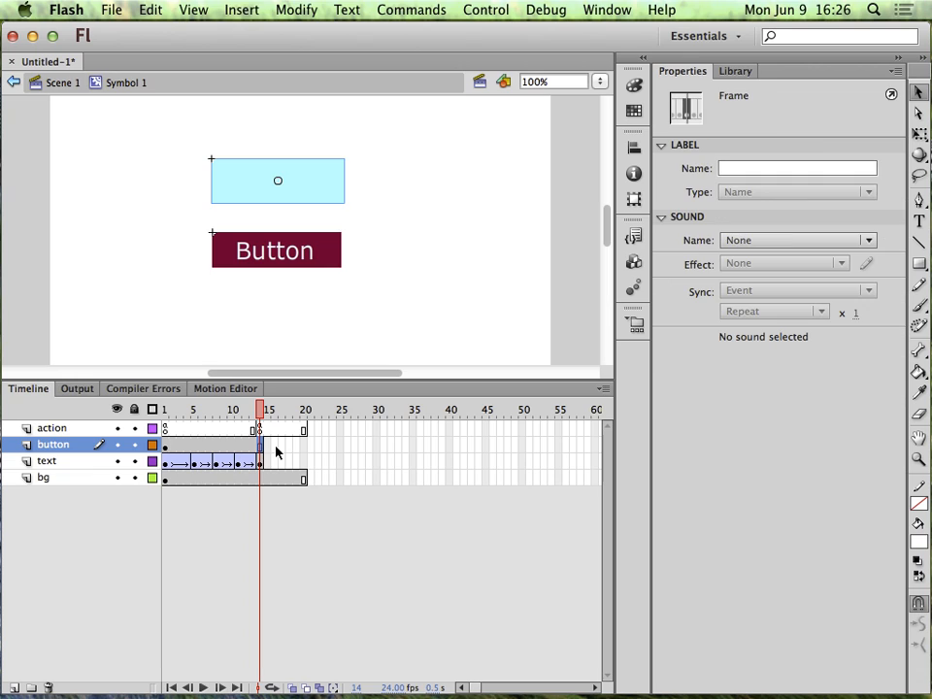
drag(267, 409, 138, 425)
key(super+Return)
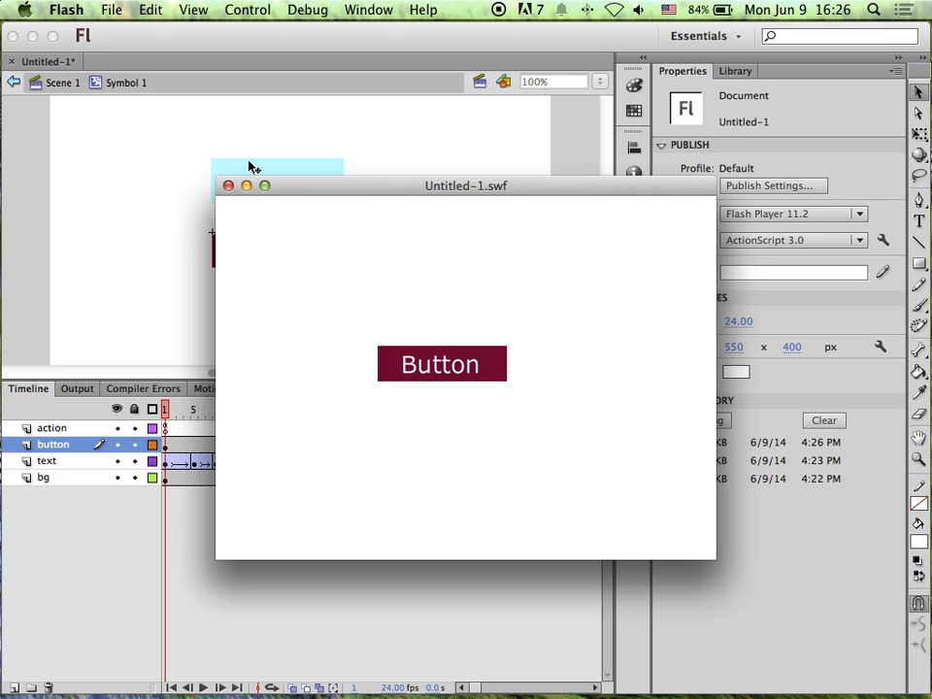
click(229, 185)
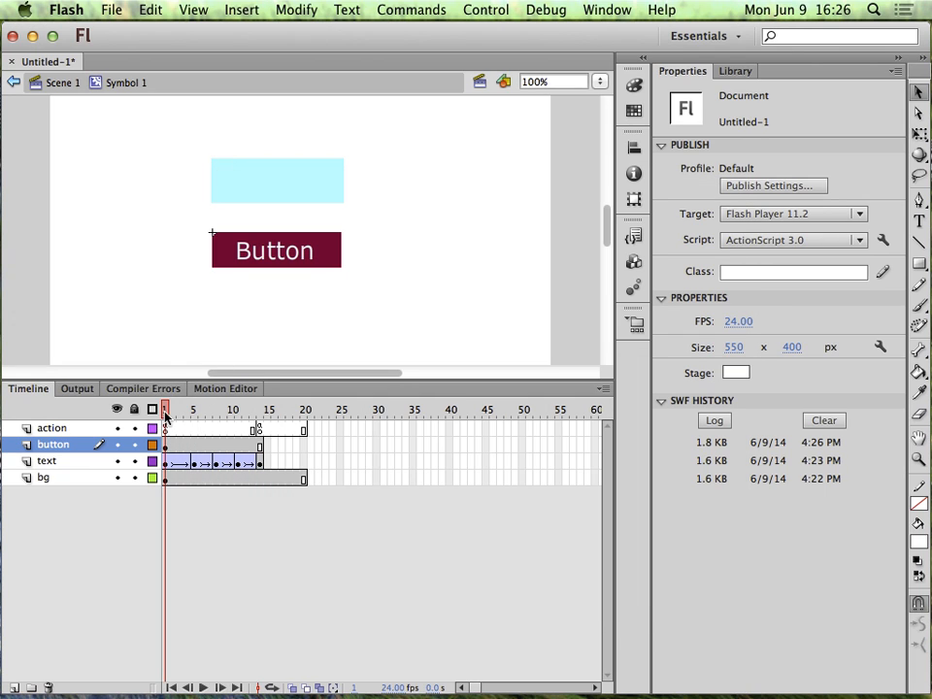
Insert three blank lines above stop(); in the script on frame 1 of the action layer.
drag(183, 410, 259, 412)
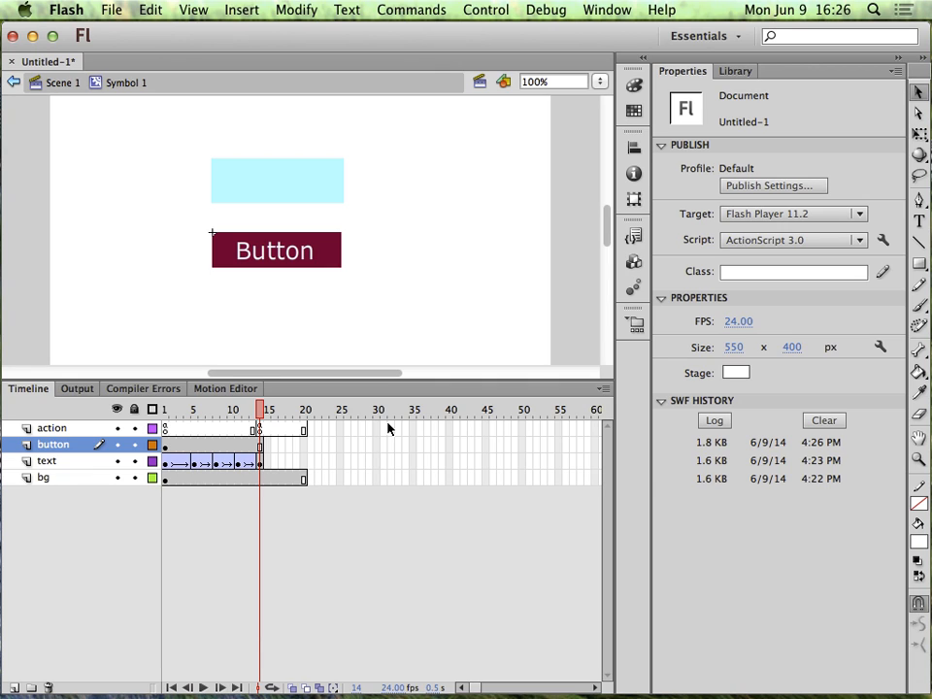
right_click(166, 428)
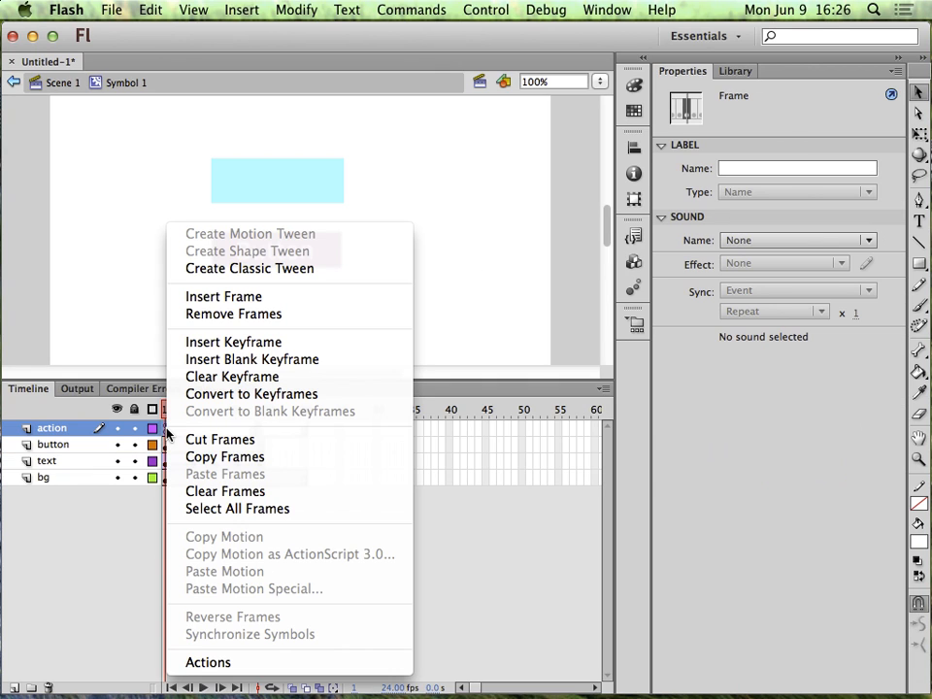
click(257, 668)
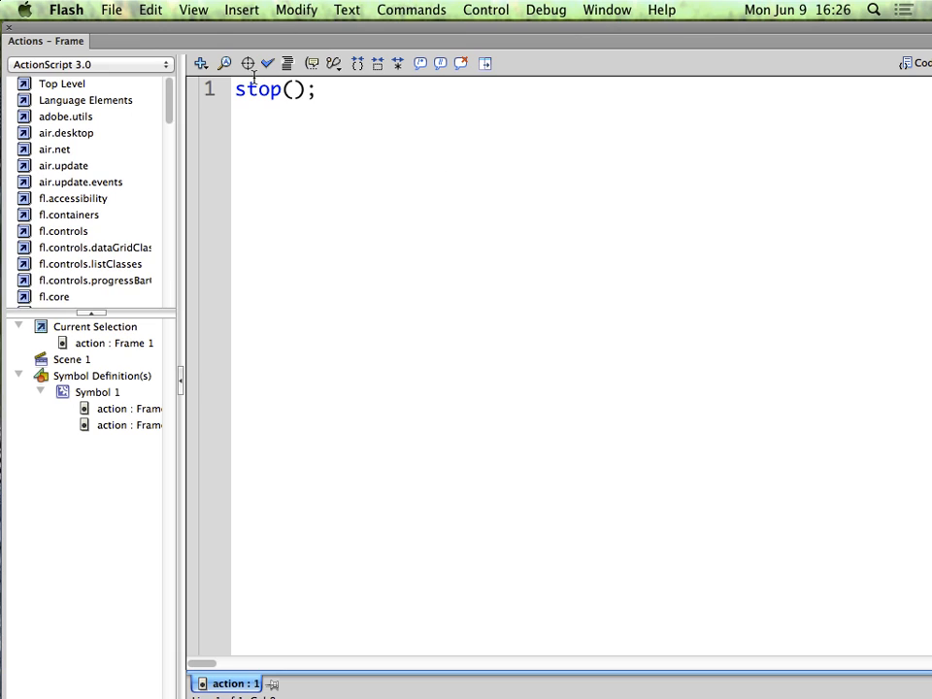
click(233, 88)
click(238, 93)
key(Return)
key(Return)
key(Return)
key(Up)
key(Up)
key(Up)
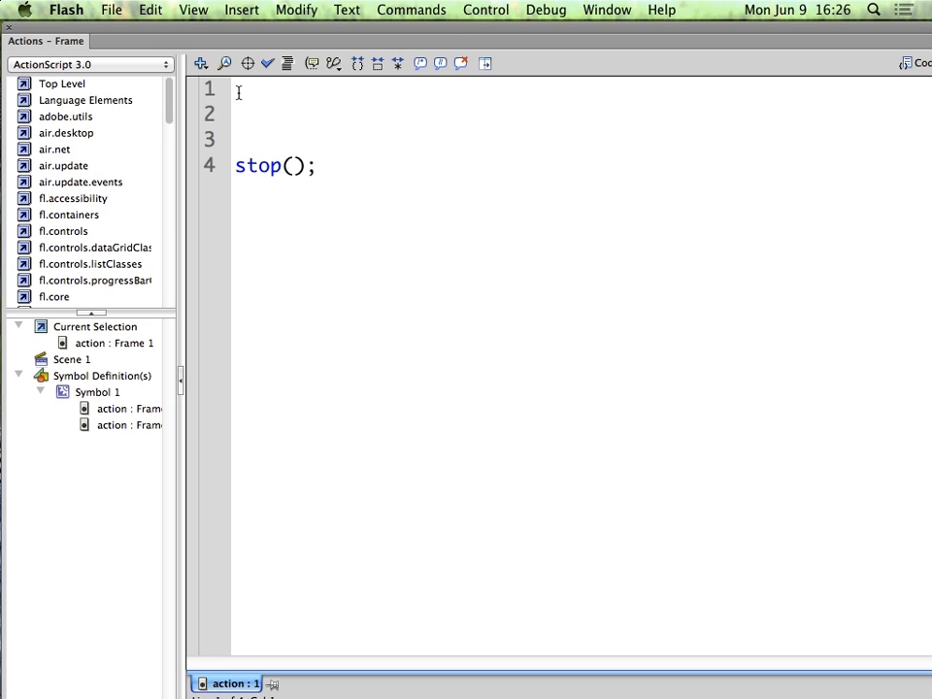
click(5, 30)
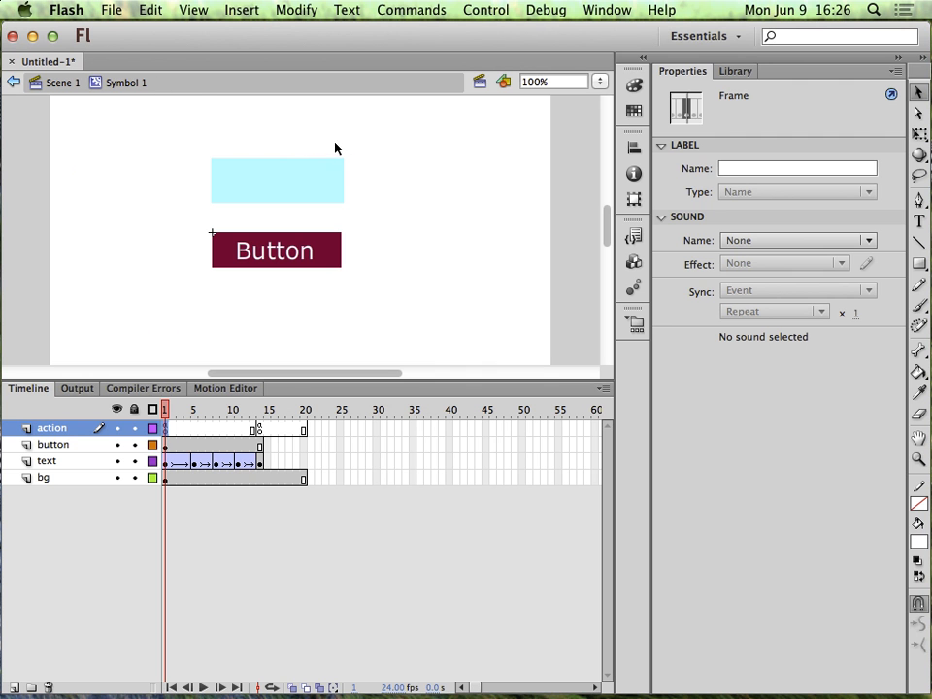
Give the light blue invisible button above the label the instance name btn1.
click(302, 193)
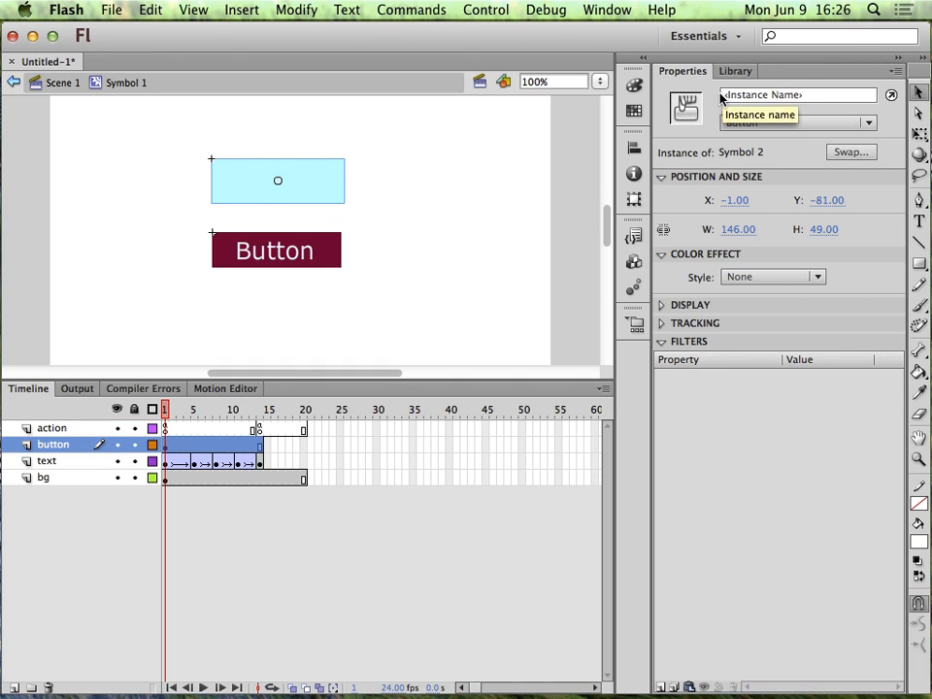
click(744, 94)
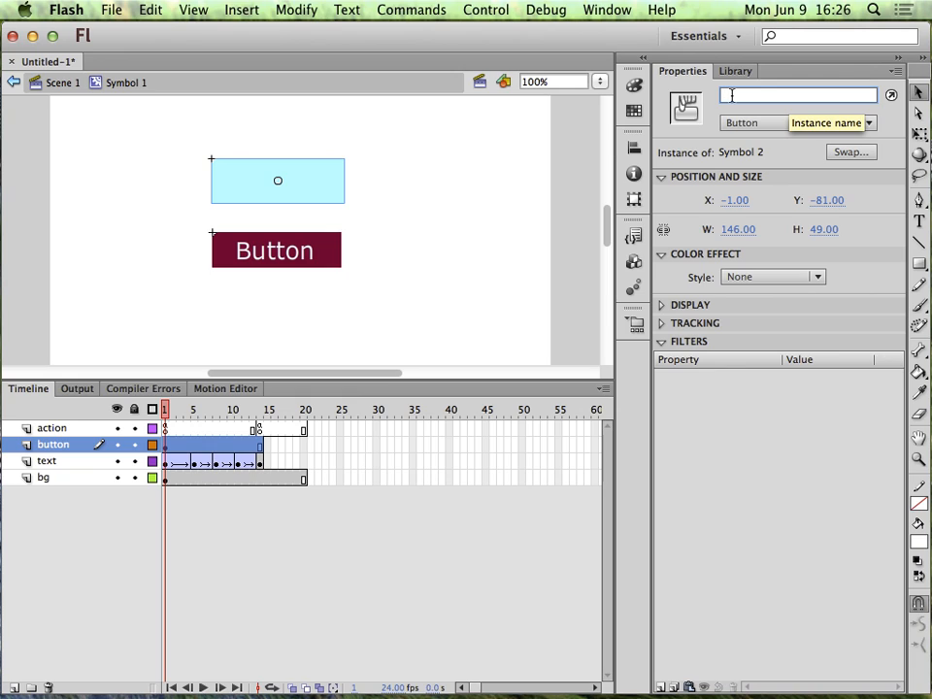
text(btn1)
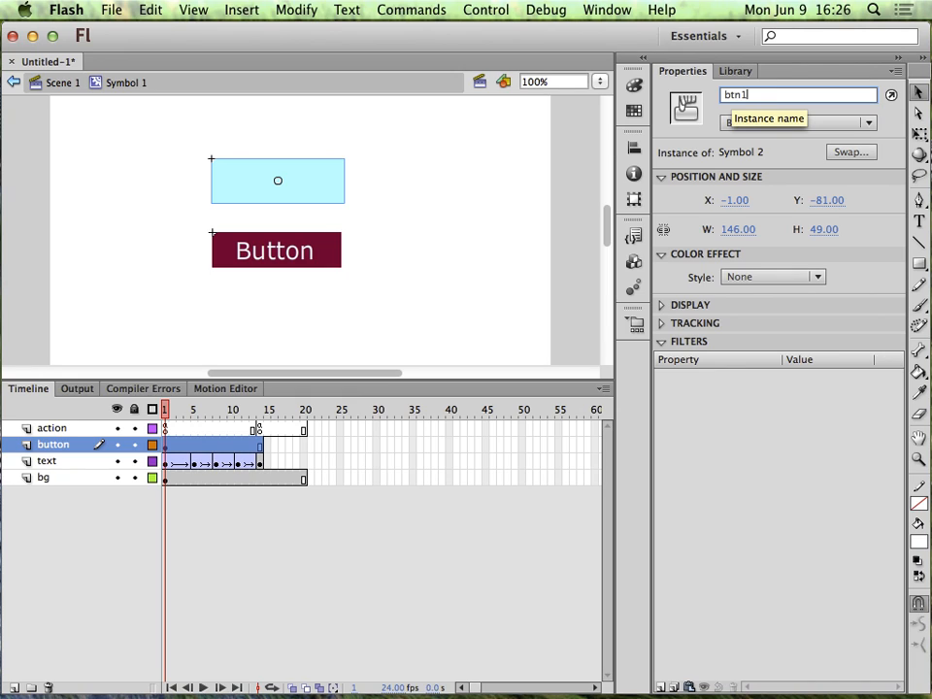
key(Return)
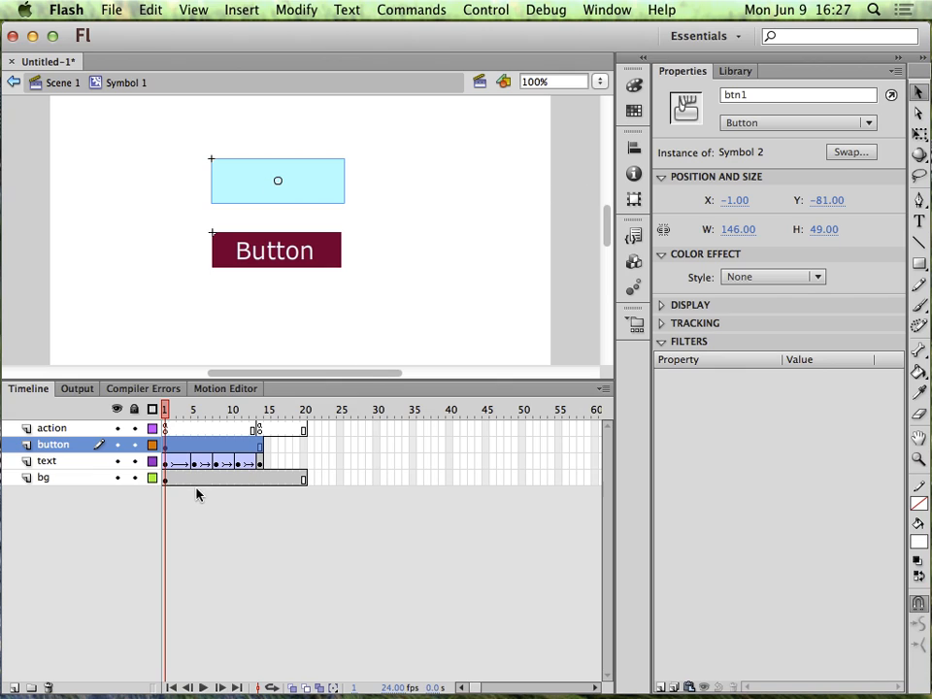
Add btn1.addEventListener(MouseEvent.ROLL_OVER, rollOvr) at the start of the action layer's frame 1 script.
click(168, 431)
right_click(168, 435)
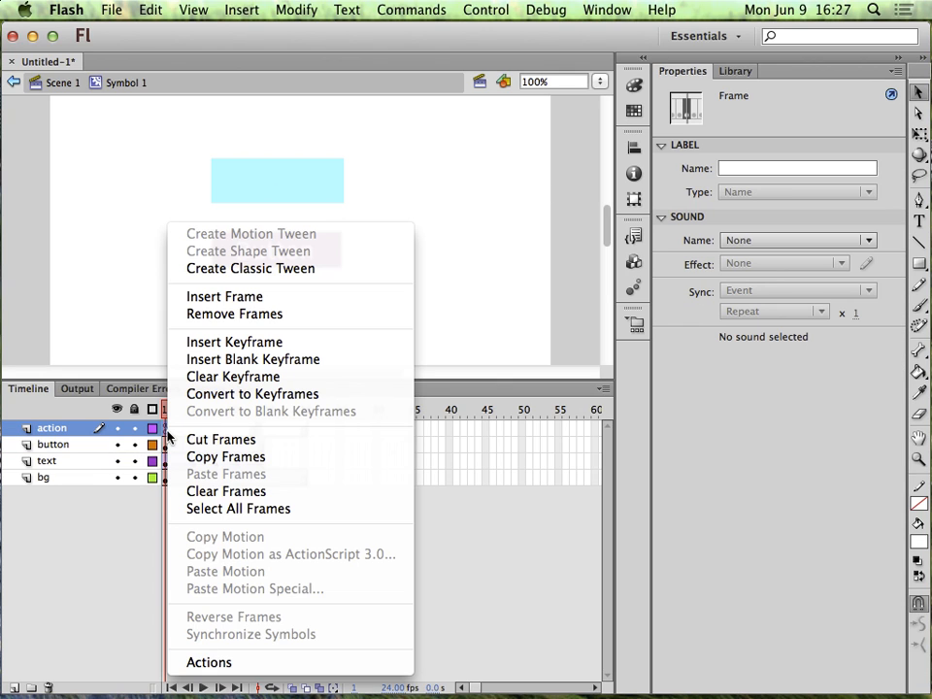
click(208, 662)
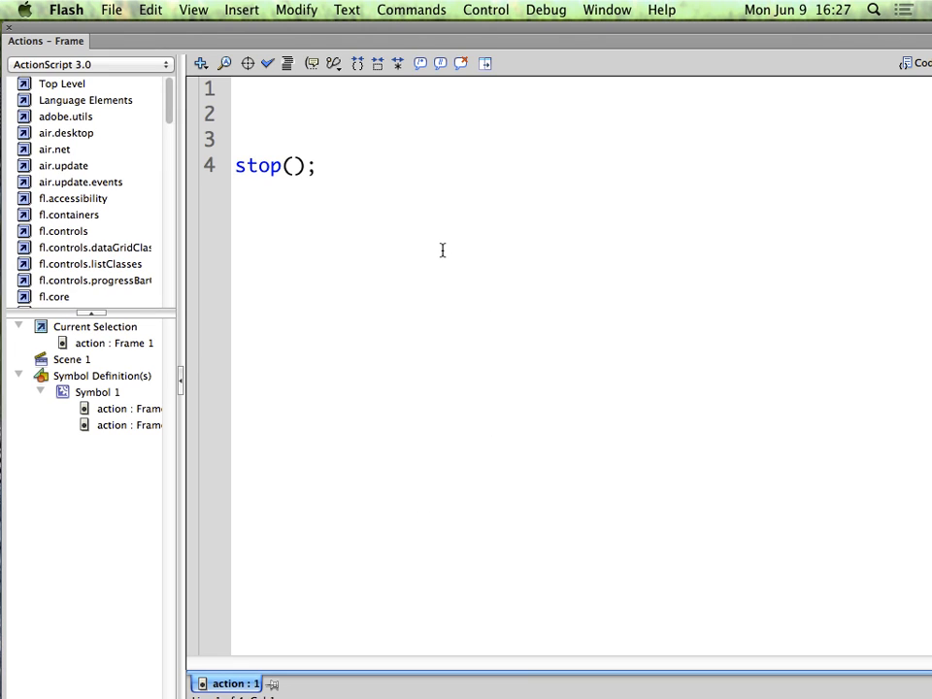
text(btn1.addEve)
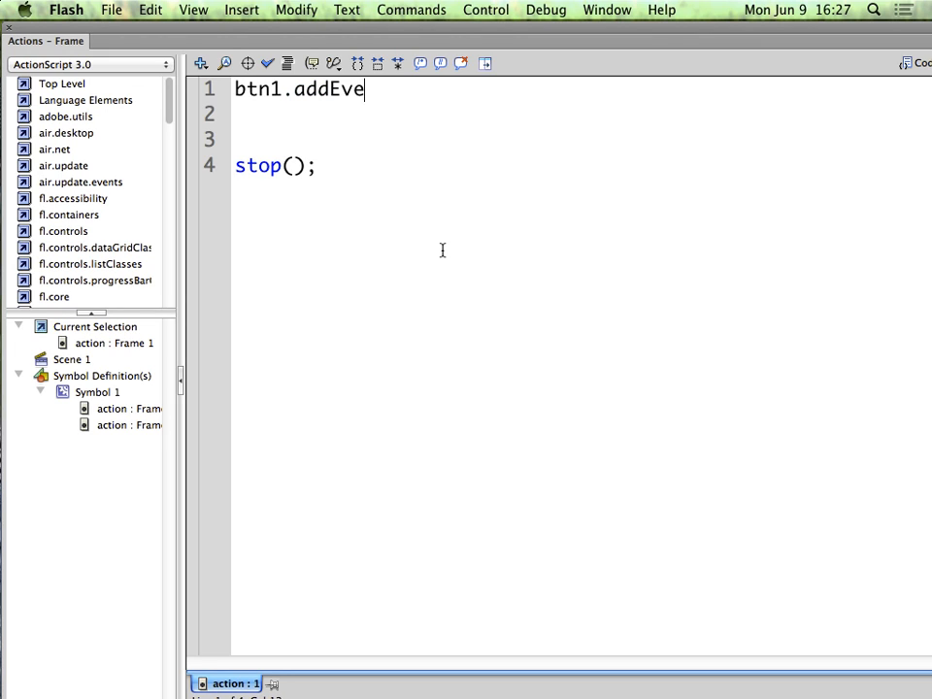
text(ntListener)
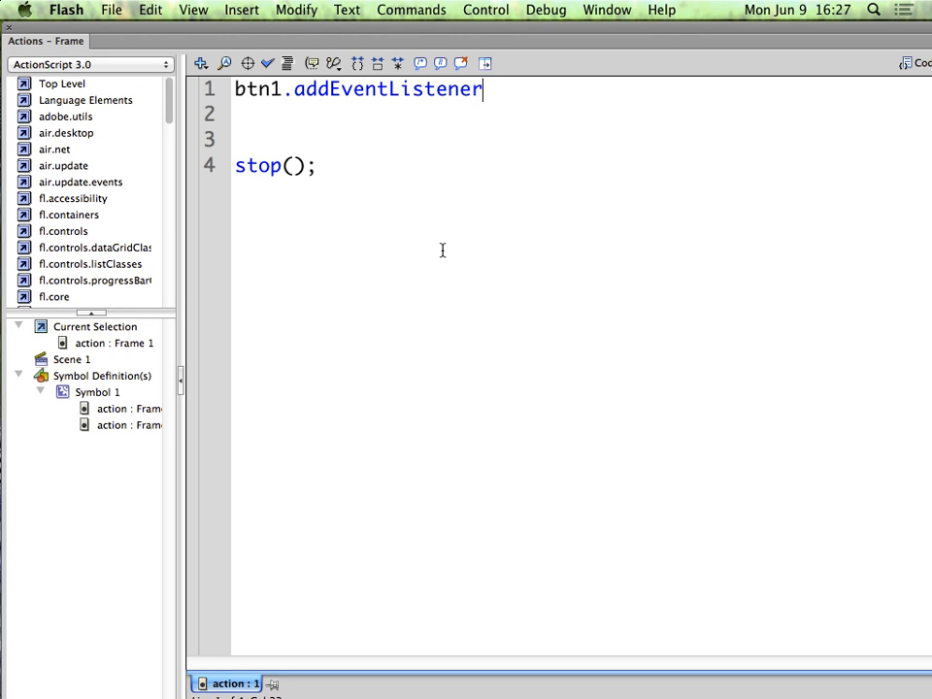
text((Mouse)
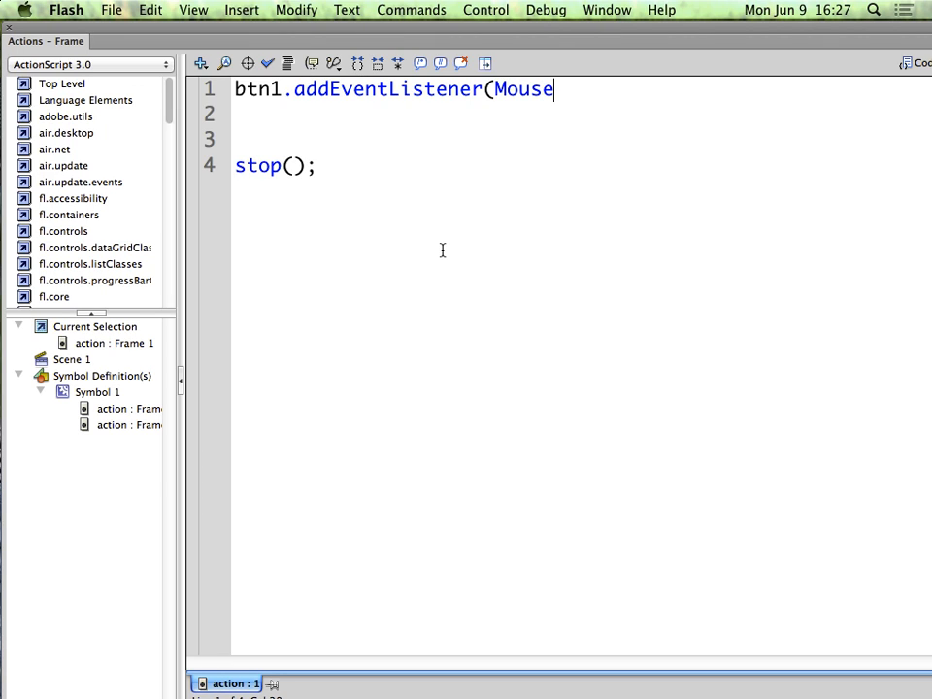
text(Event.)
text(ROLL)
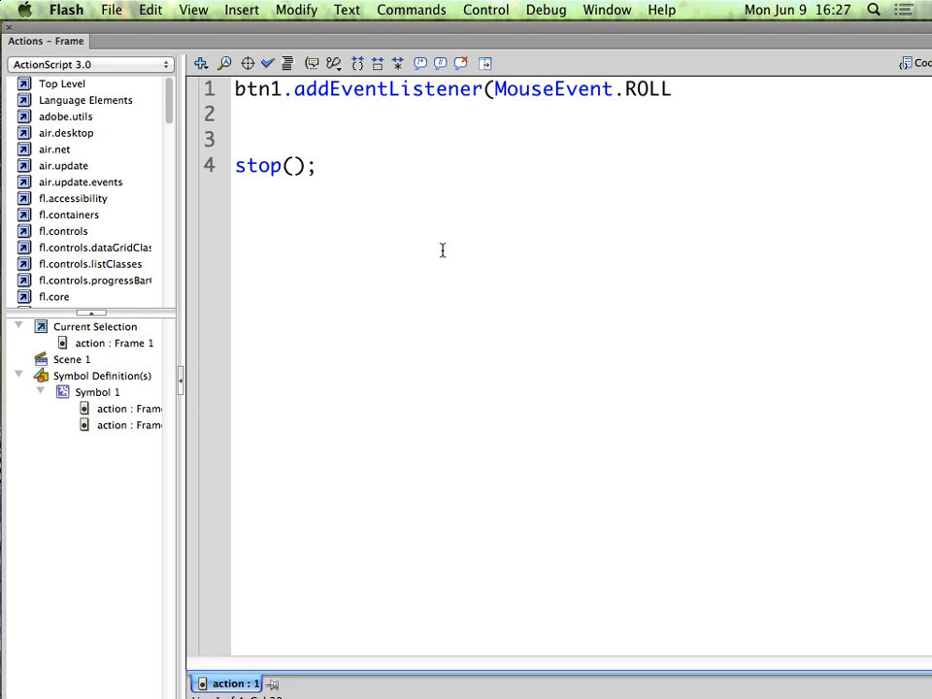
text(_OVER)
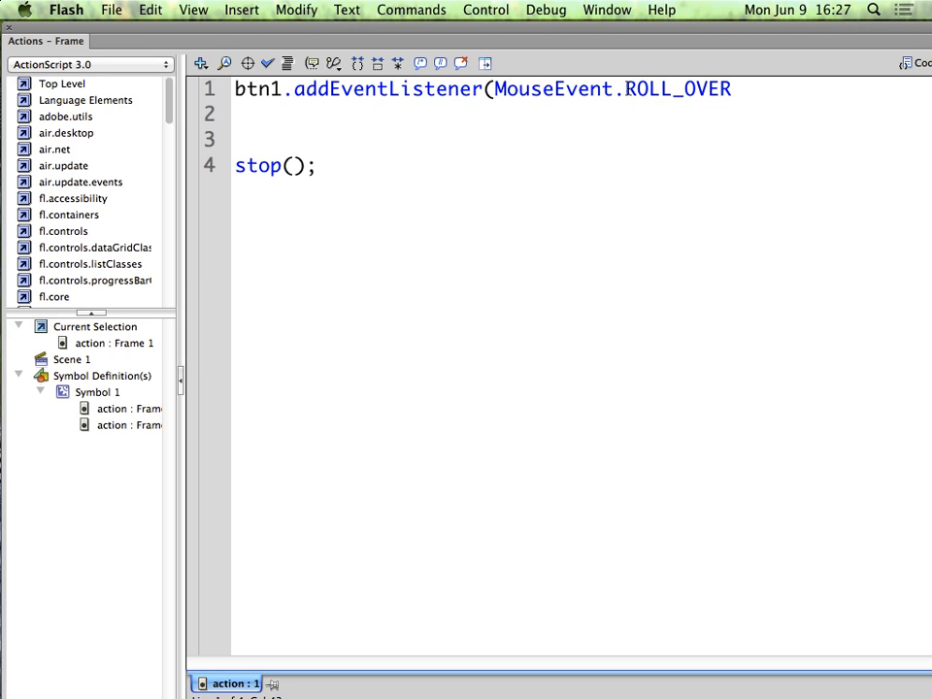
drag(627, 89, 761, 92)
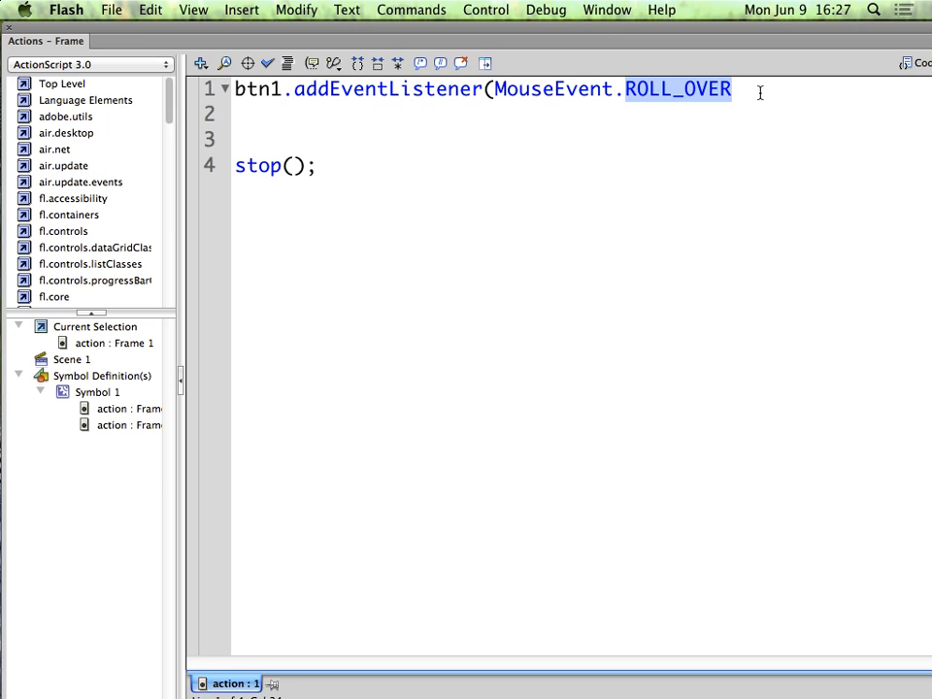
click(761, 92)
text(,)
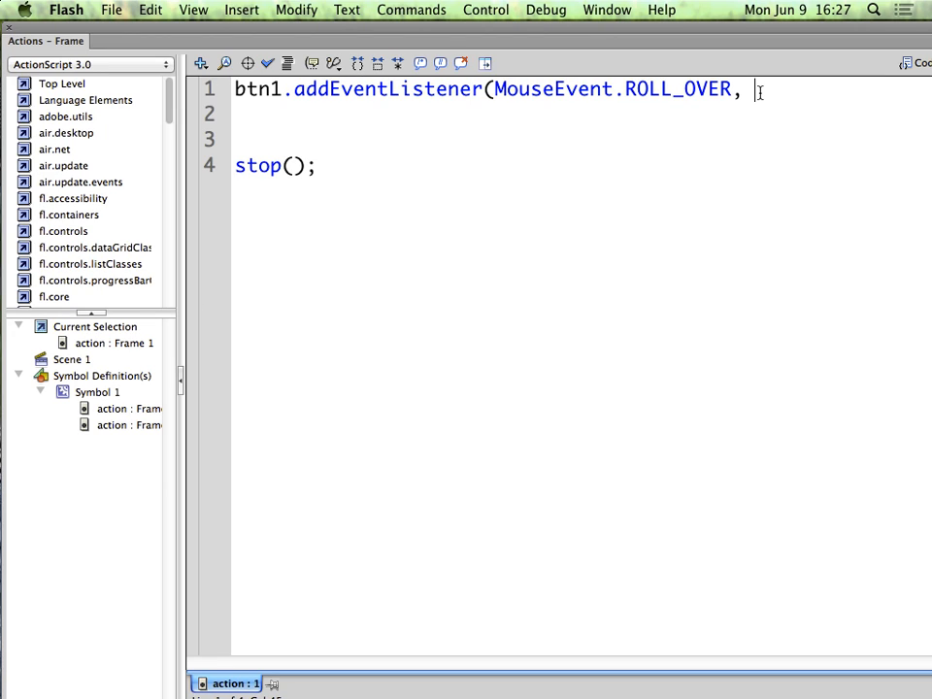
text( rollOvr))
key(Return)
key(Return)
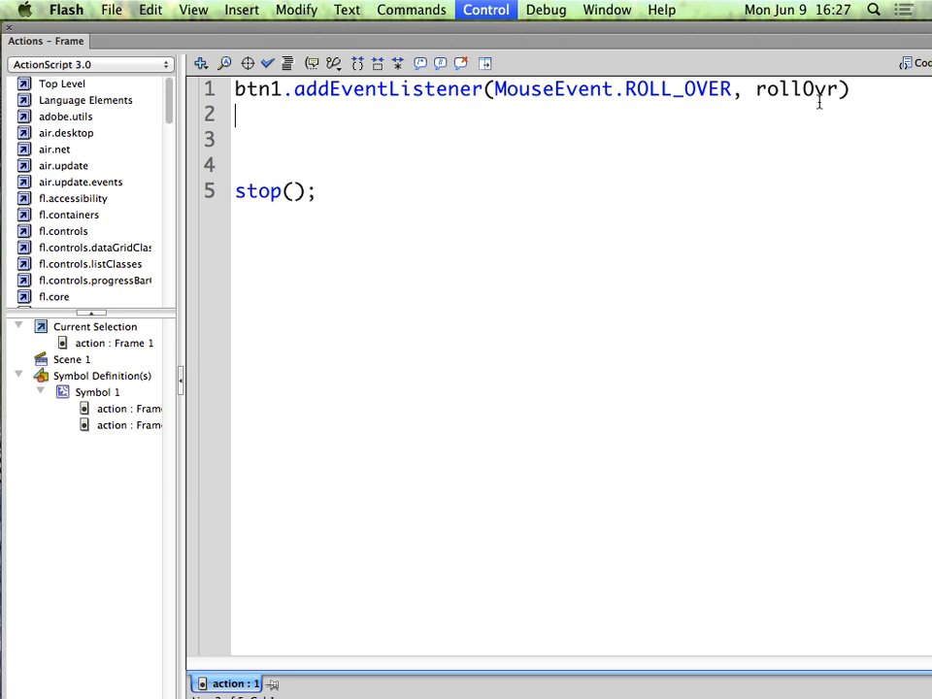
Declare function rollOvr (event:MouseEvent):void with an empty body in braces below the listener line.
text(function)
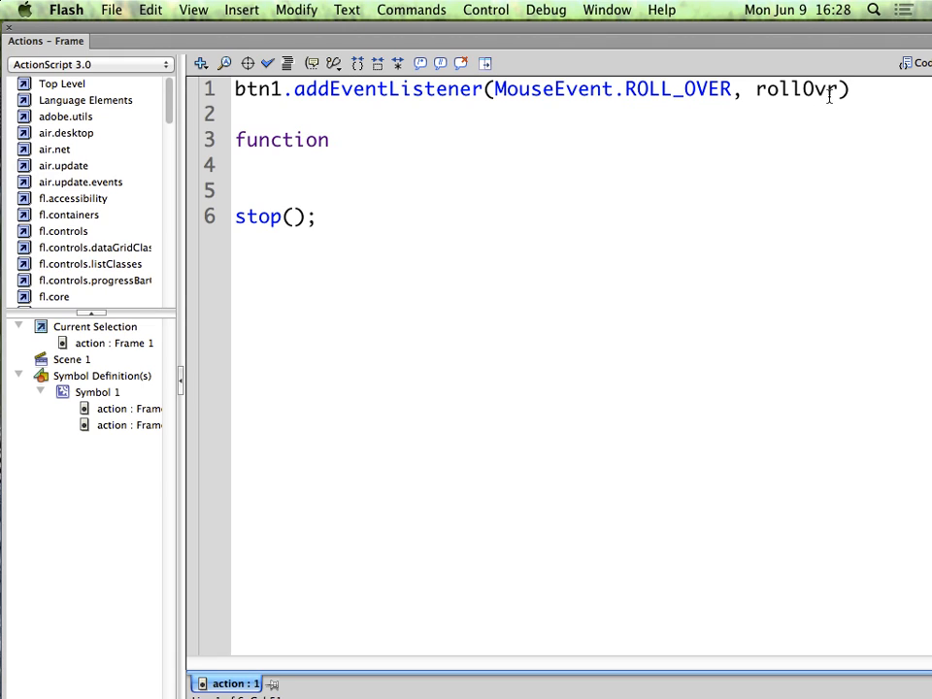
double_click(827, 94)
key(super+c)
click(389, 139)
key(super+v)
text(()
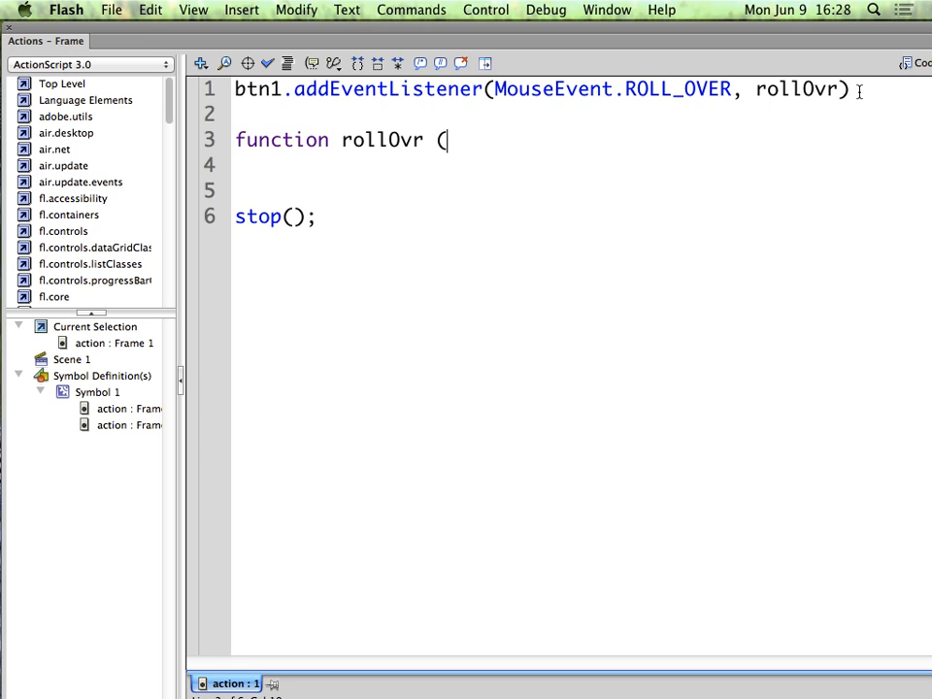
text(event:Mouse)
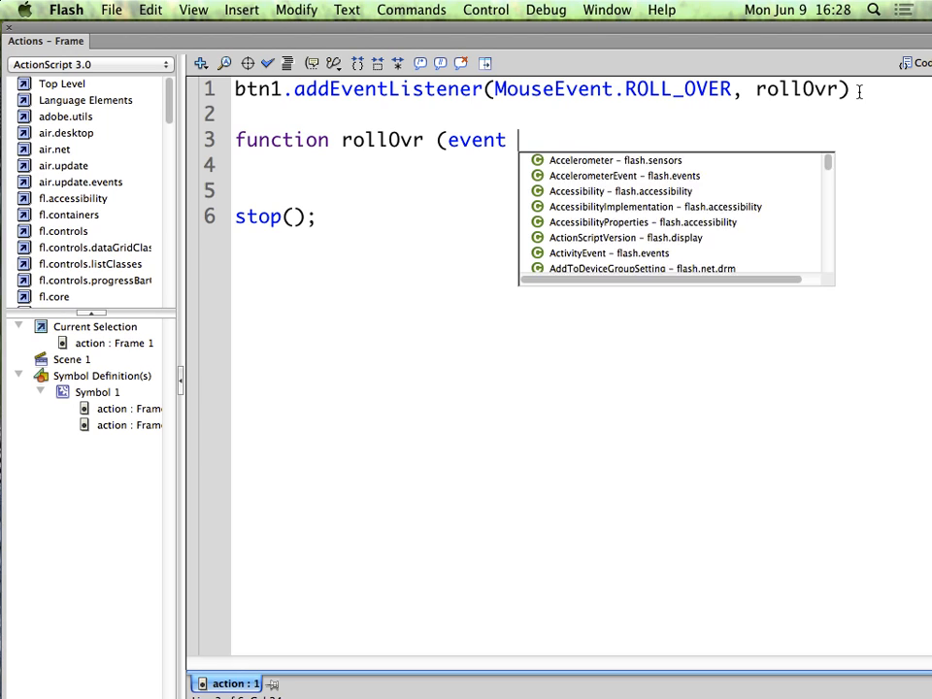
text(E)
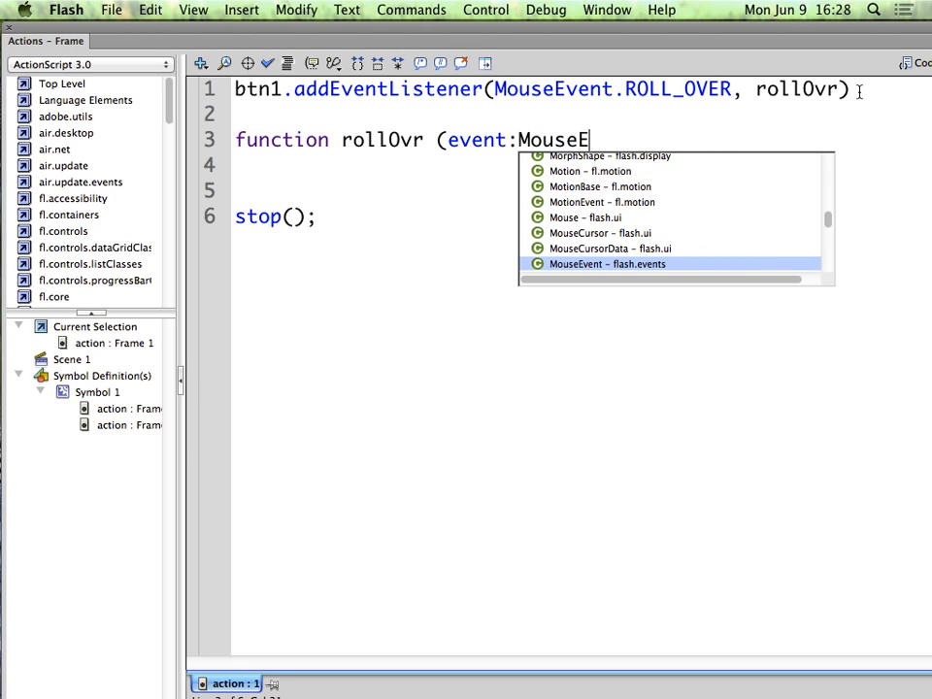
key(Return)
text():)
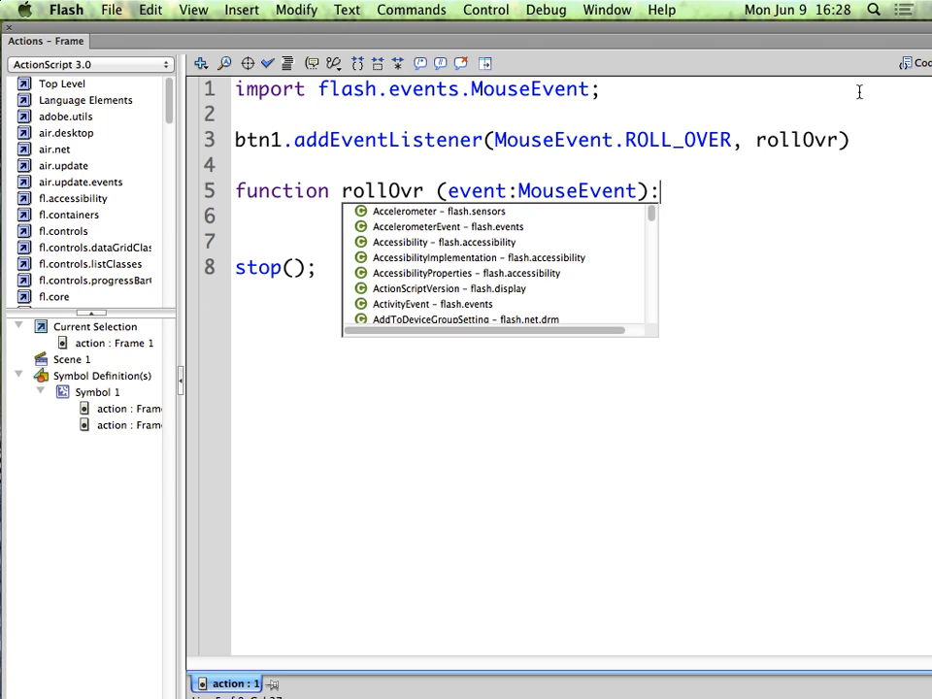
text(vo)
key(Return)
key(Return)
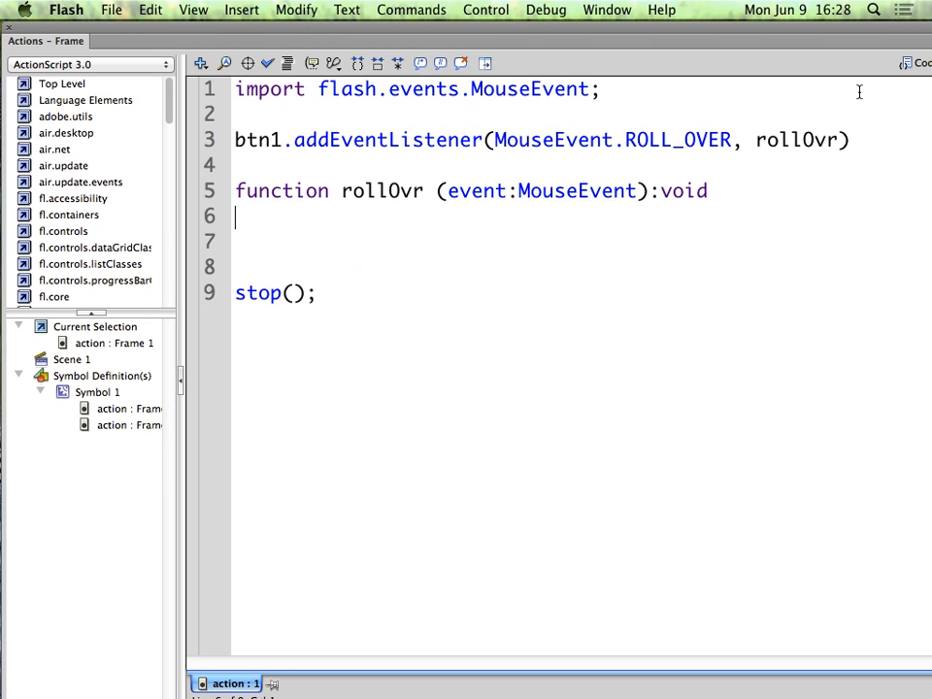
text({)
key(Return)
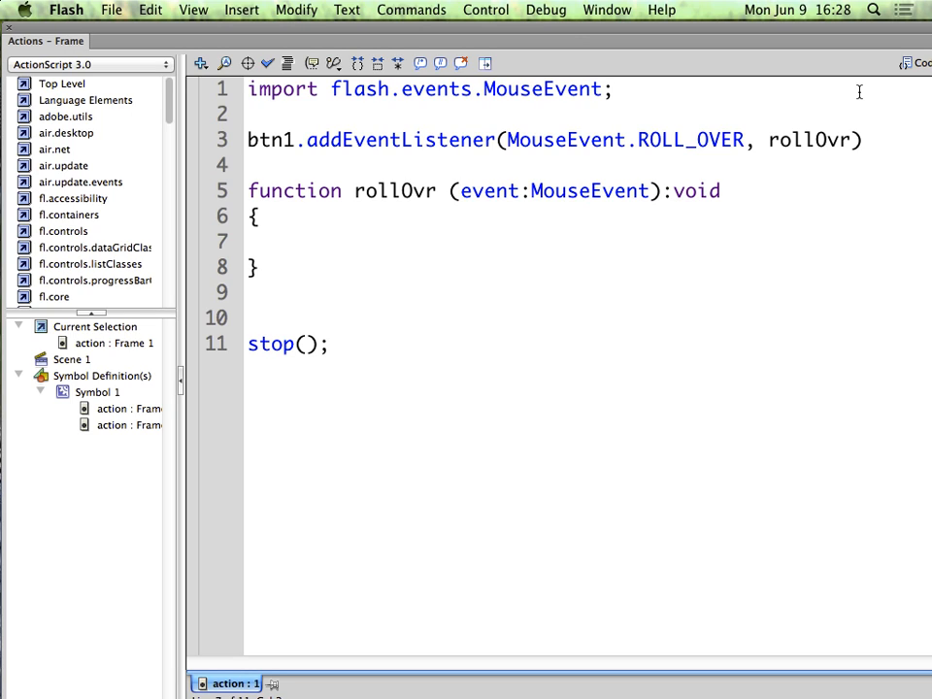
click(9, 27)
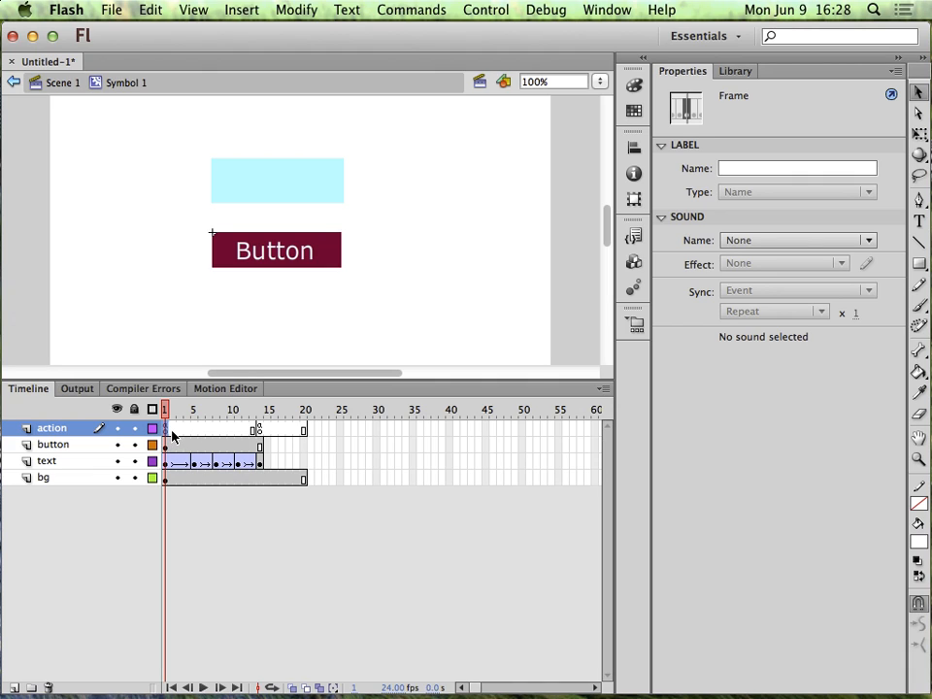
Scrub the timeline to frame 14 and review the script on the action layer's keyframe there.
click(187, 411)
drag(188, 411, 260, 411)
click(261, 430)
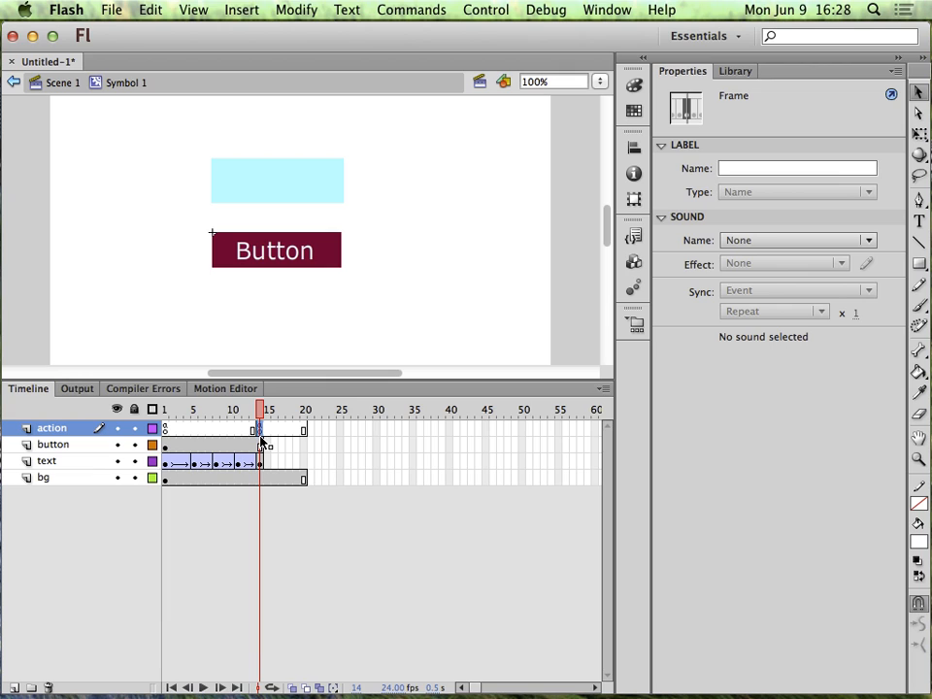
right_click(262, 434)
click(344, 664)
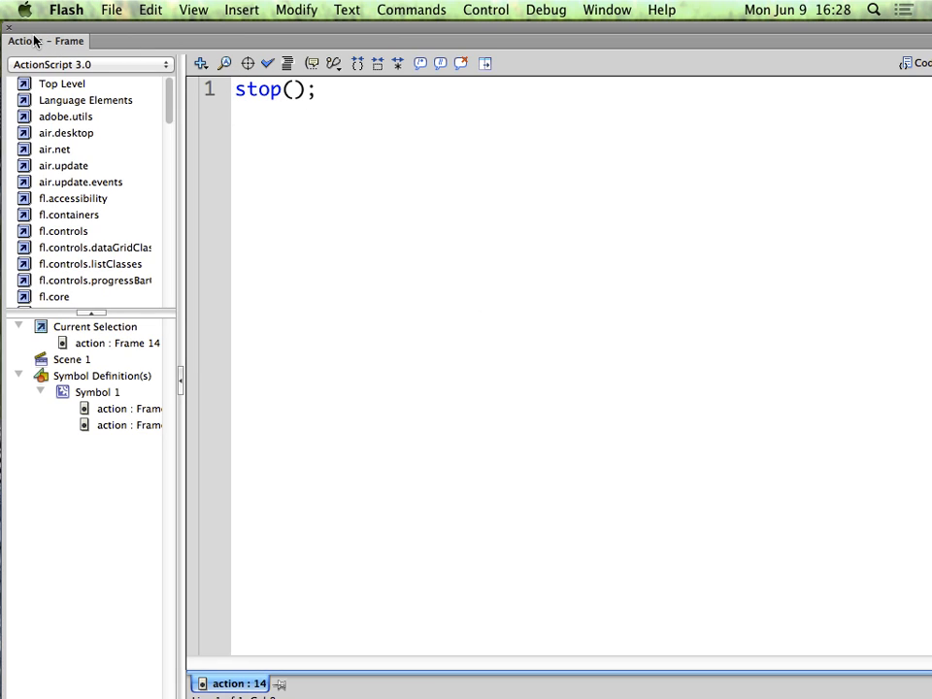
click(8, 30)
Put gotoAndPlay(2); inside the rollOvr function in the action layer's frame 1 script.
drag(263, 416, 166, 416)
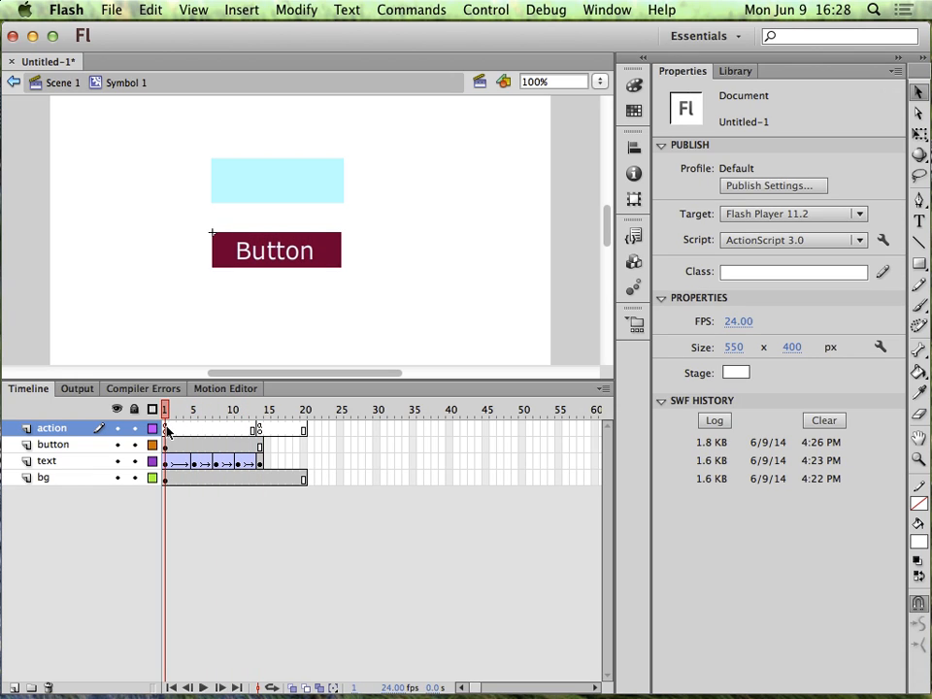
click(168, 430)
right_click(168, 430)
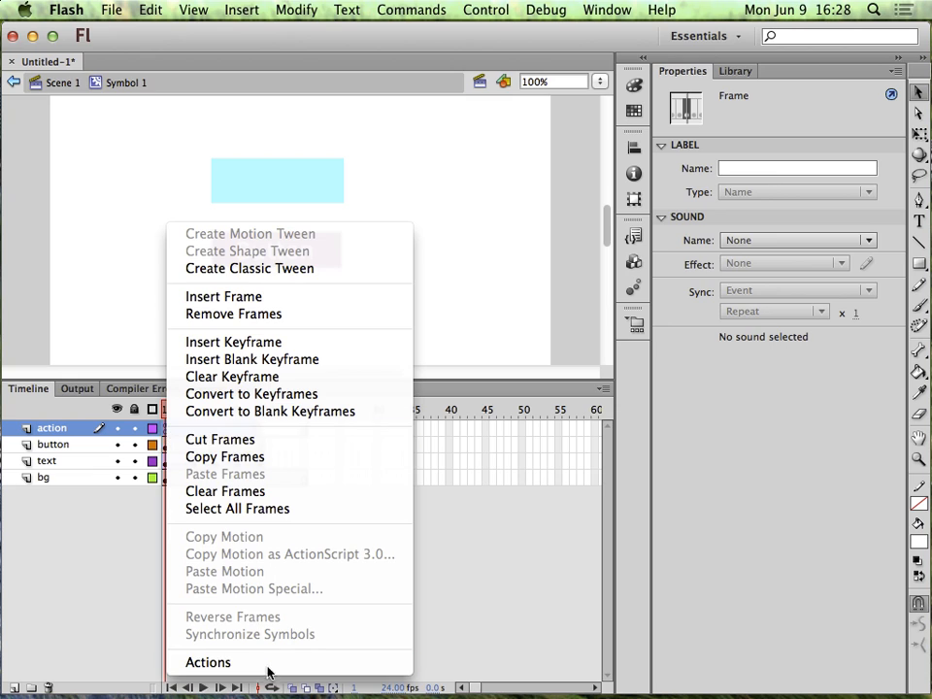
click(271, 661)
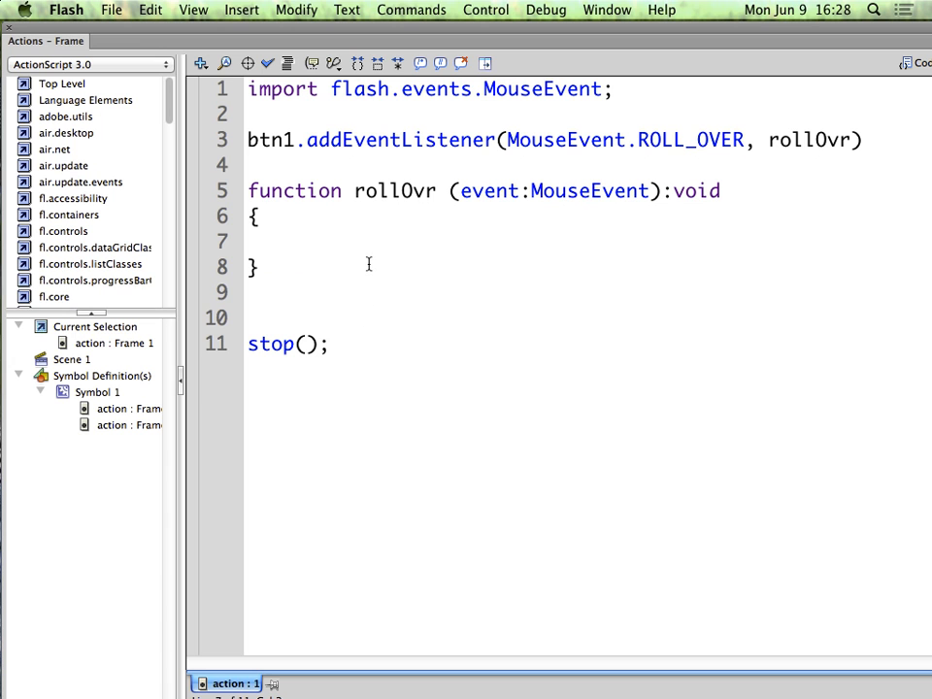
text(gotoAnd)
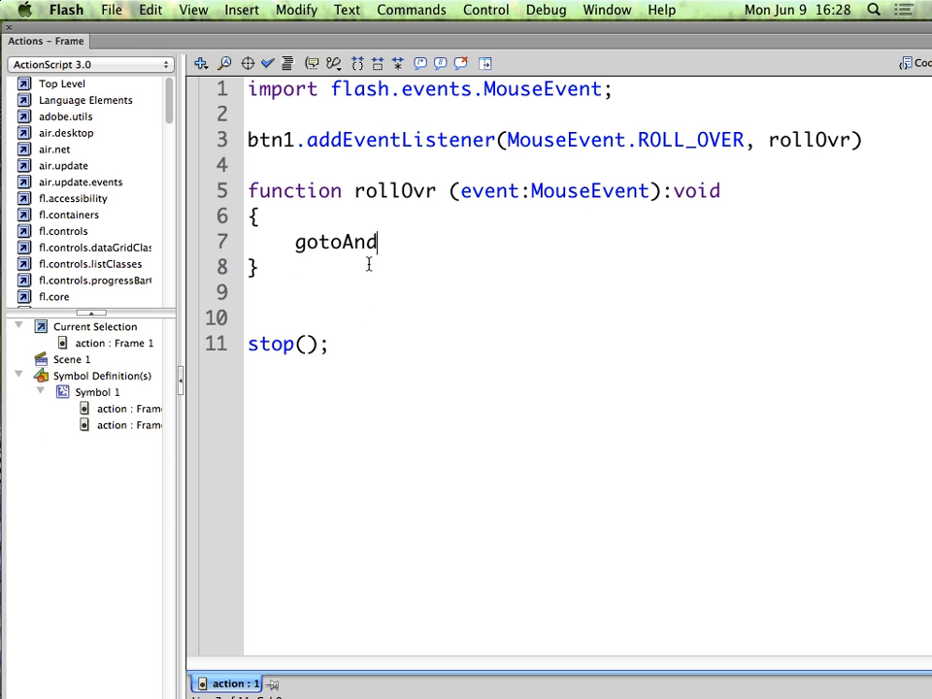
text(Play())
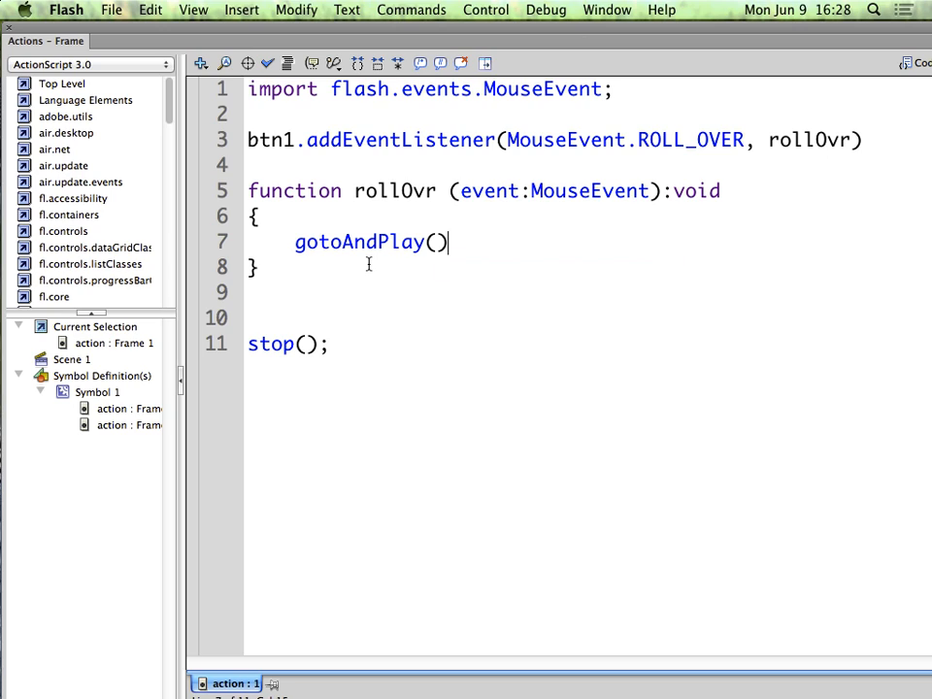
text(;)
click(437, 242)
text(2)
click(9, 30)
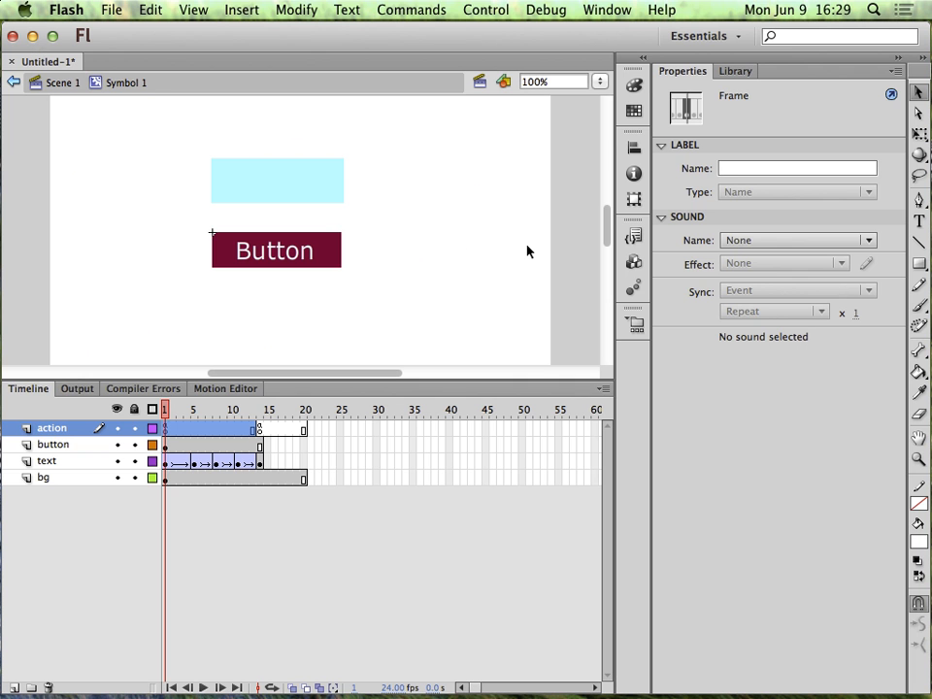
Test the movie and check the rollover response around the invisible button.
key(super+Return)
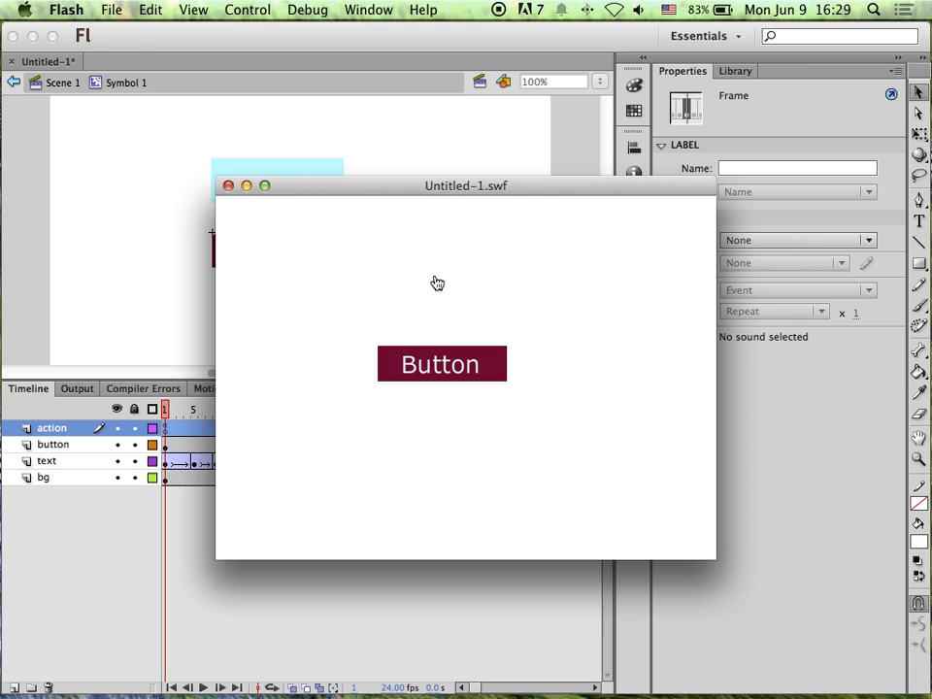
click(228, 185)
Move the Button text in the text layer's frame 14 keyframe horizontally to X 101 and test the rollover in a movie preview.
click(259, 463)
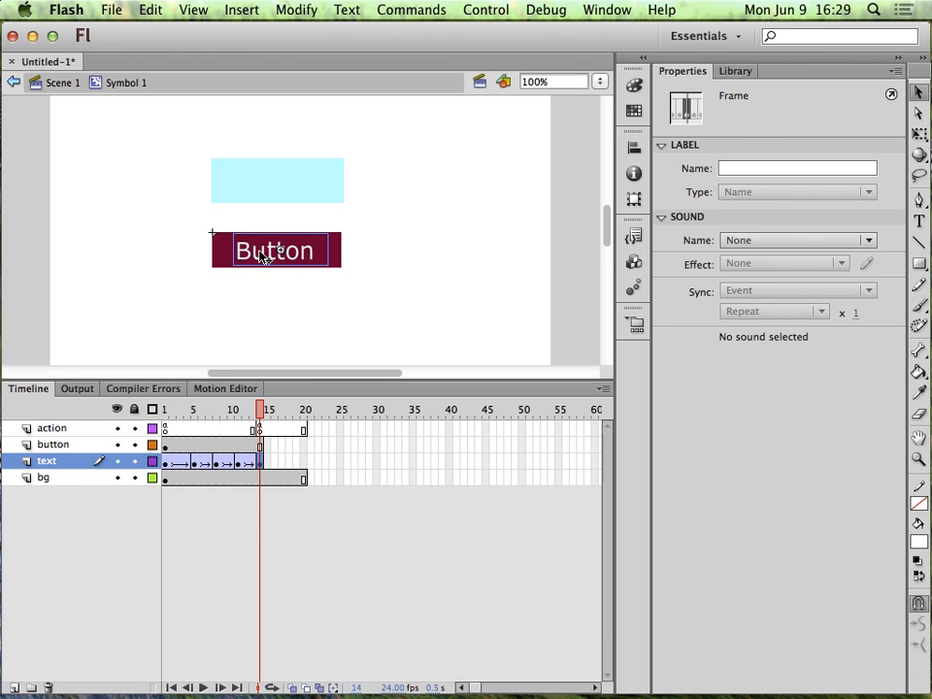
drag(264, 253, 291, 252)
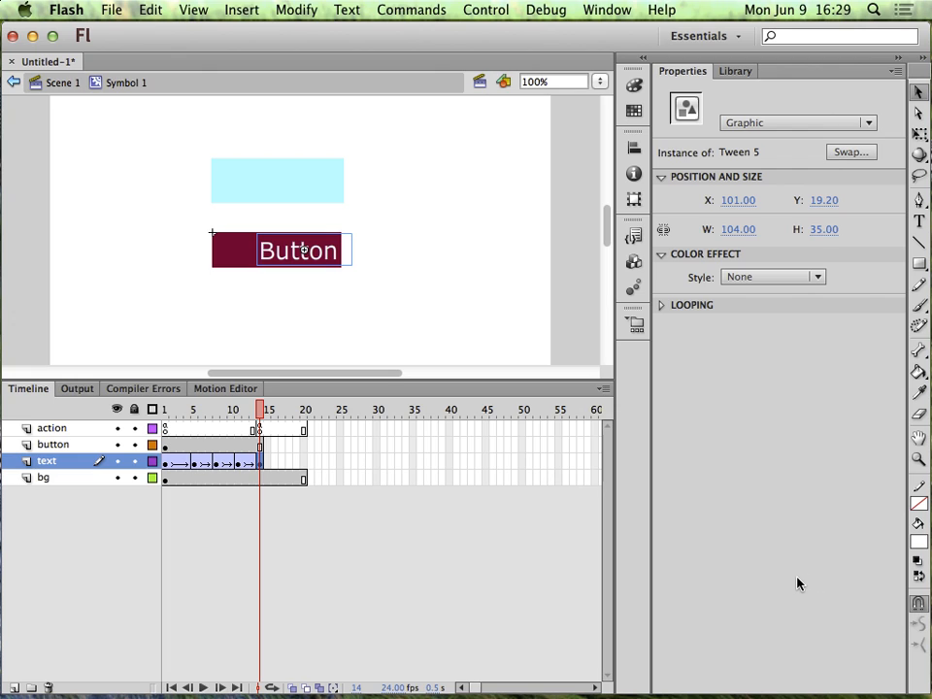
key(super+Return)
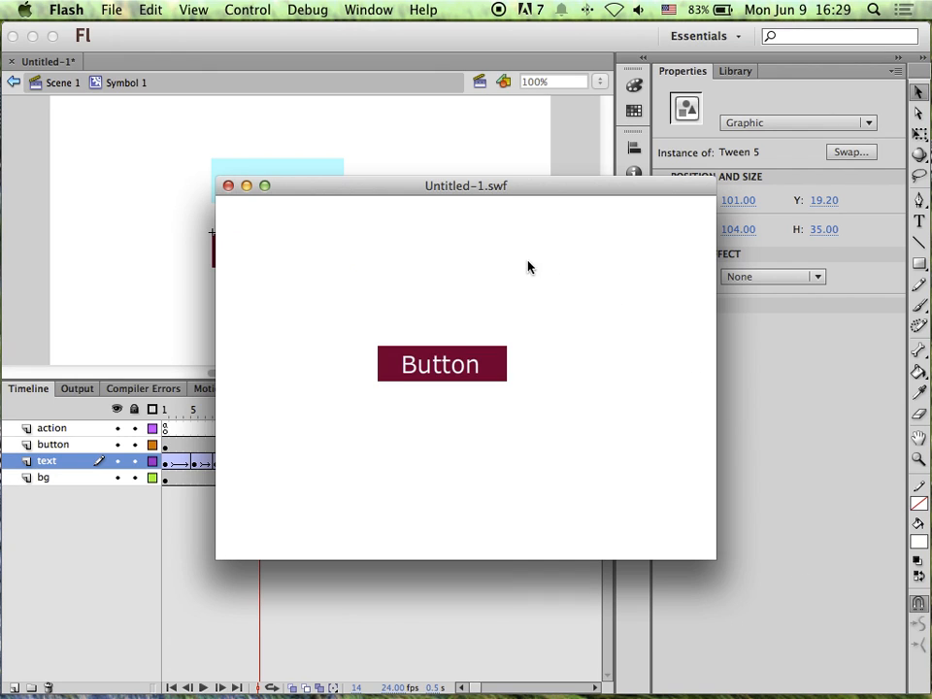
mouse_move(468, 313)
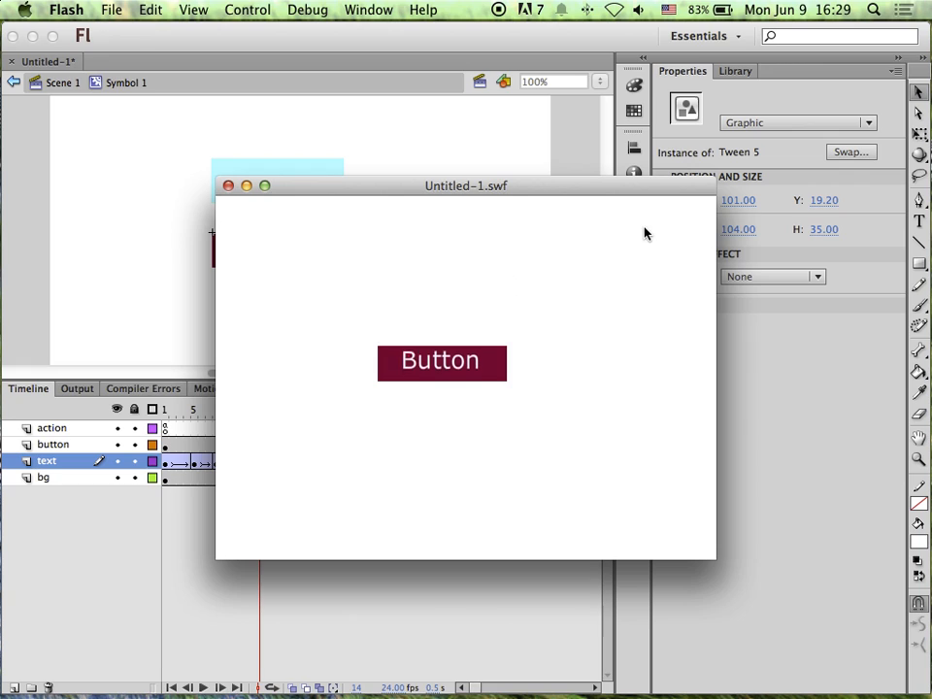
click(229, 186)
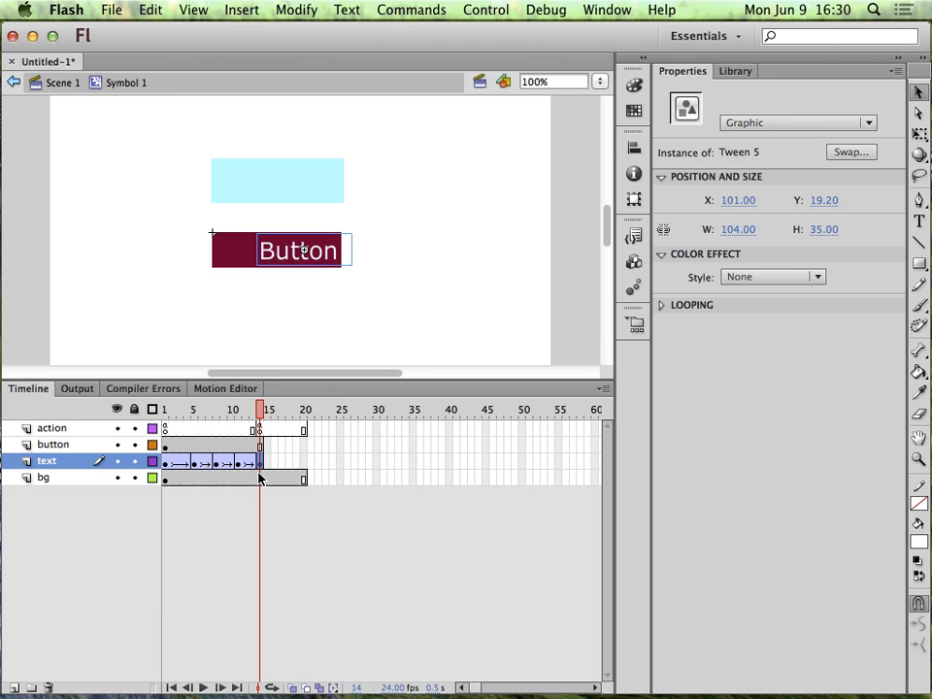
Insert a keyframe at frame 18 of the text layer and tilt the Button text counterclockwise with Free Transform.
click(166, 408)
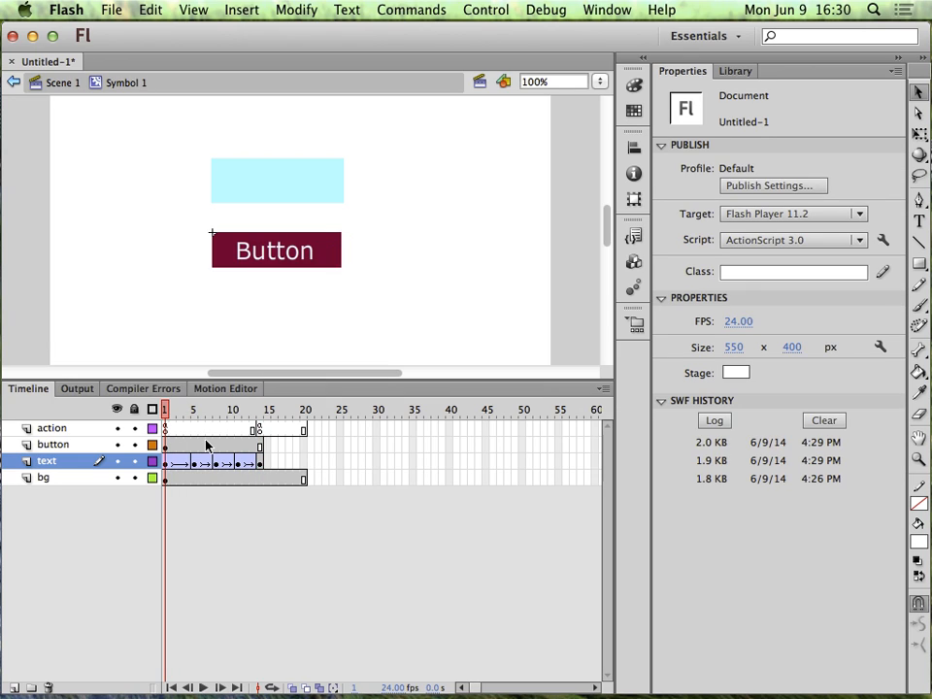
click(289, 463)
key(F6)
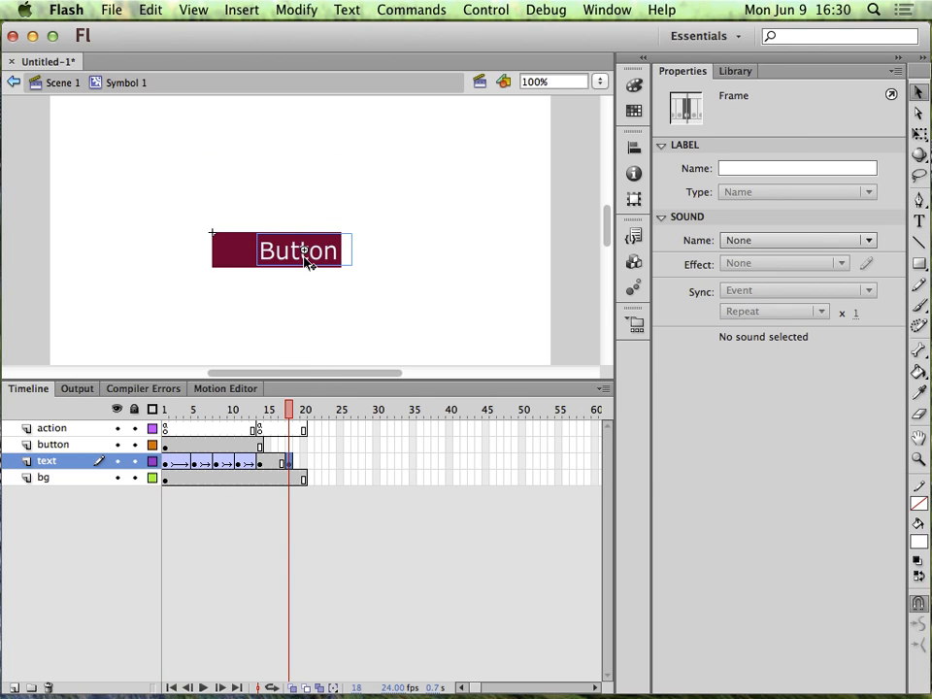
key(q)
click(306, 262)
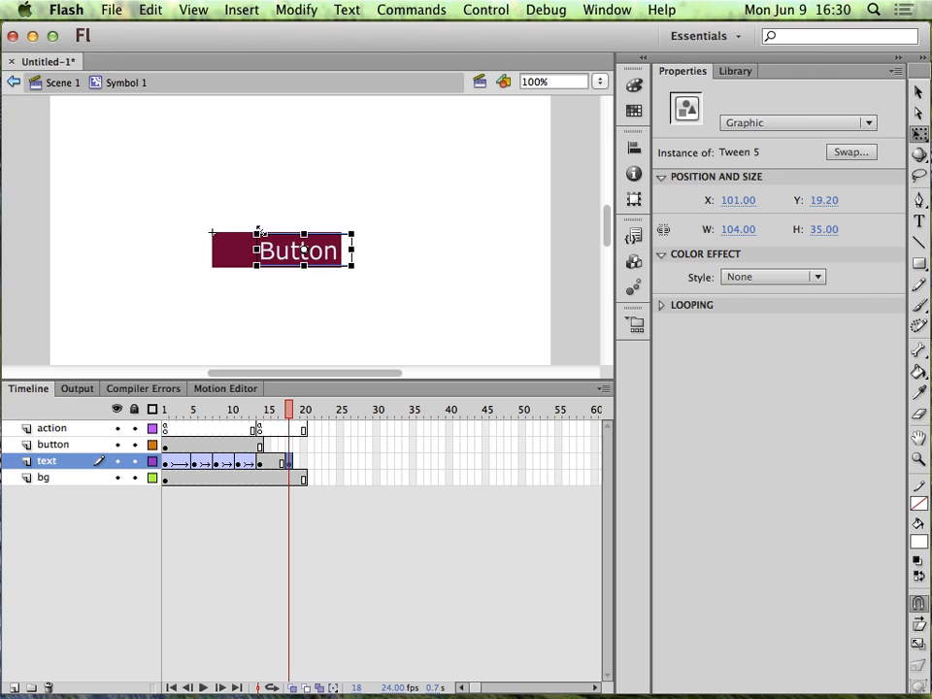
drag(254, 224, 253, 230)
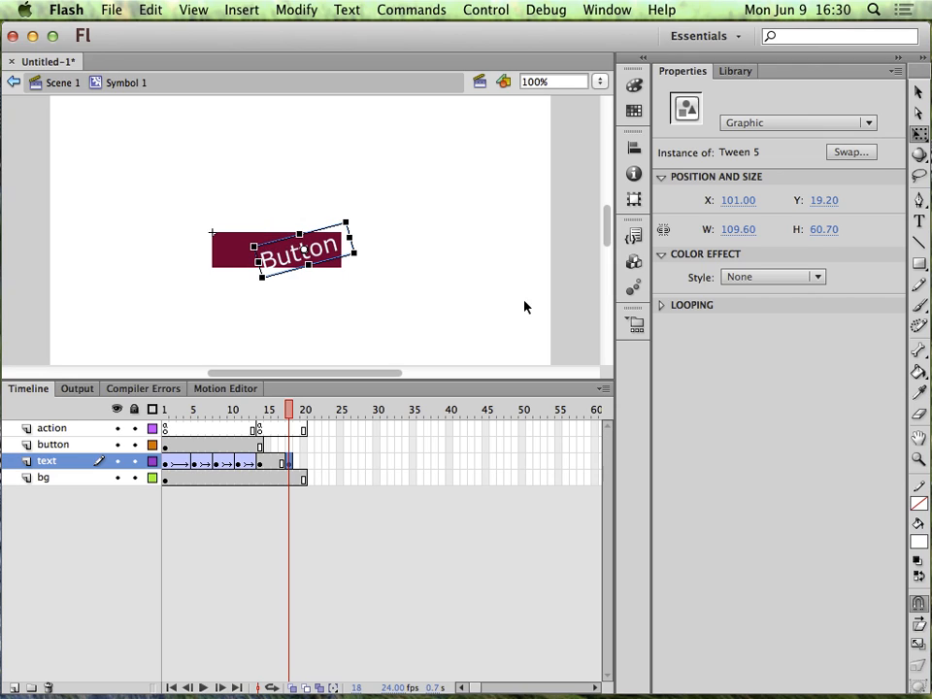
Extend the bg layer to frame 25 and keyframe the Button text at frame 21, tilted clockwise at X 89.
click(311, 463)
key(F6)
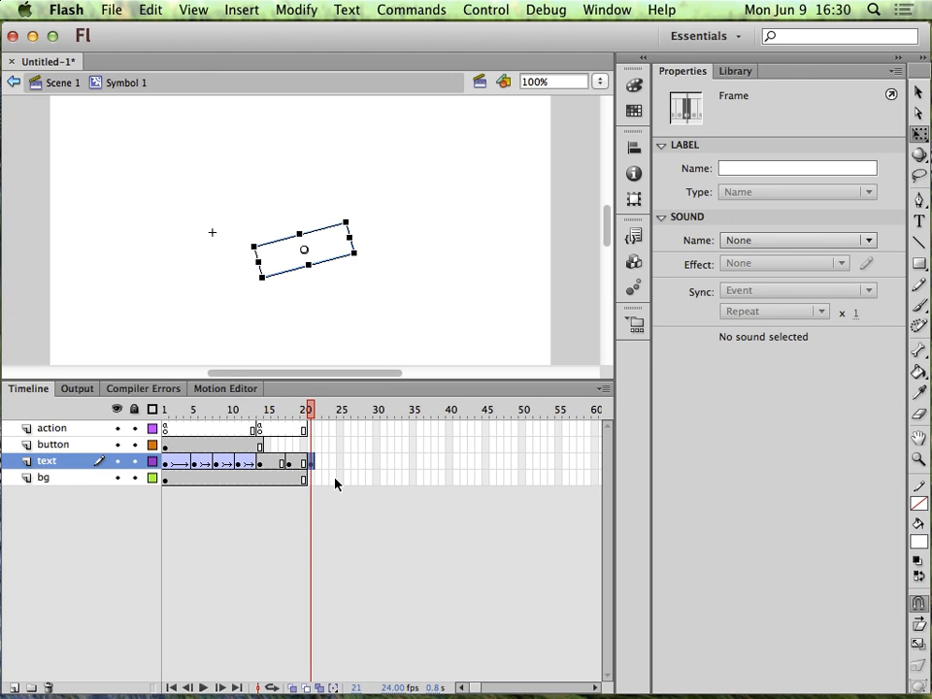
click(338, 478)
key(F5)
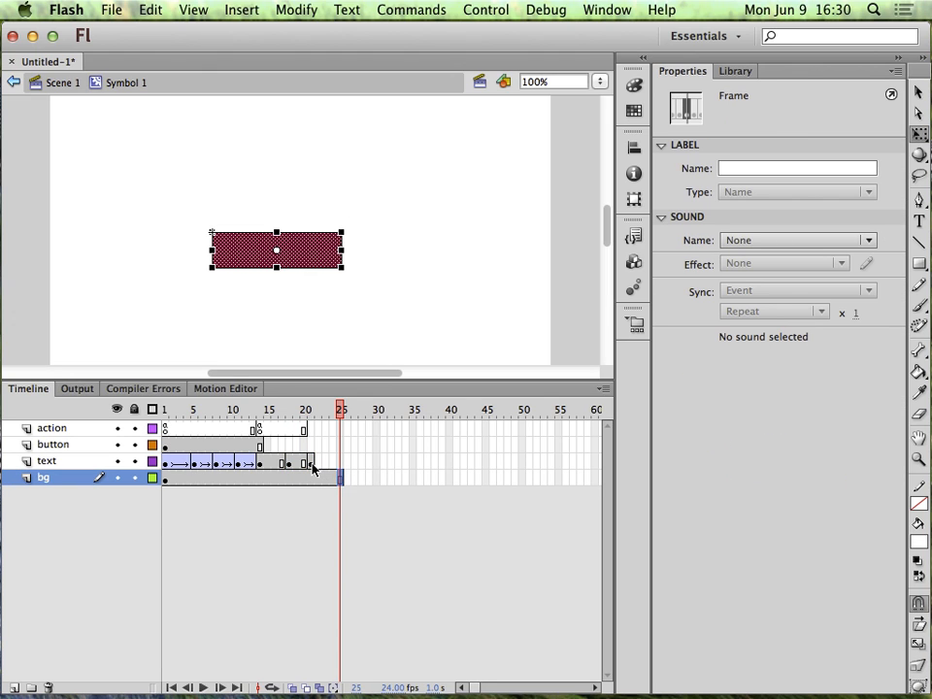
click(311, 464)
drag(358, 216, 319, 266)
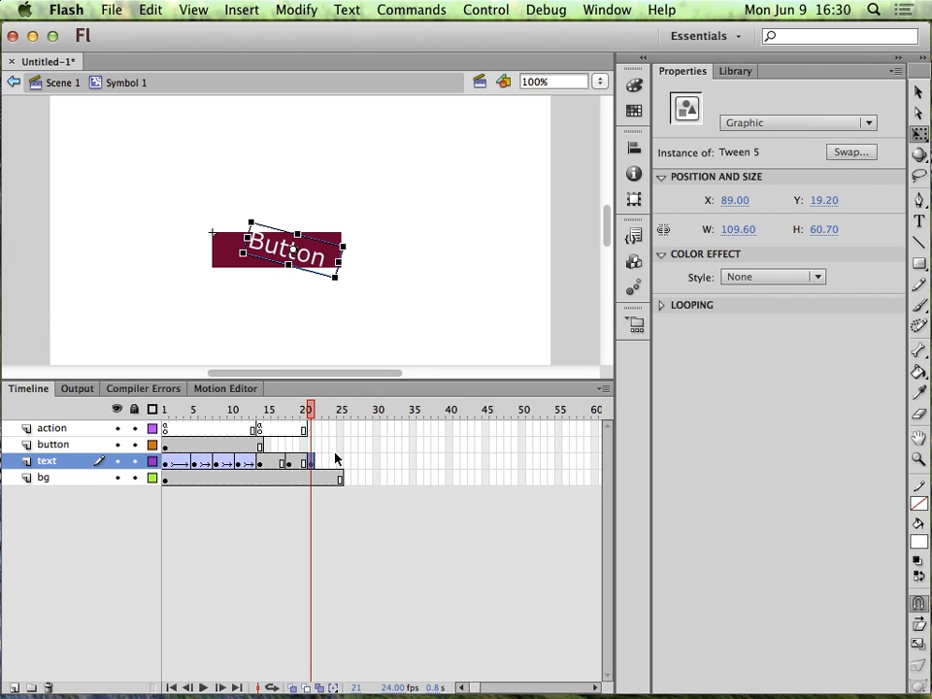
Copy the text layer's frame 1 keyframe to frame 25.
click(340, 463)
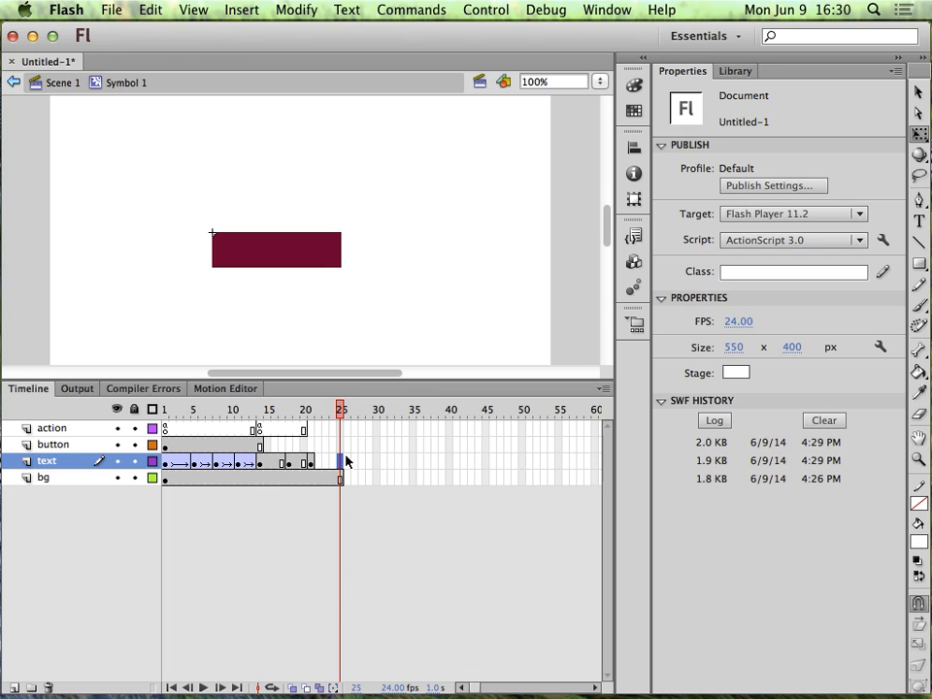
click(166, 465)
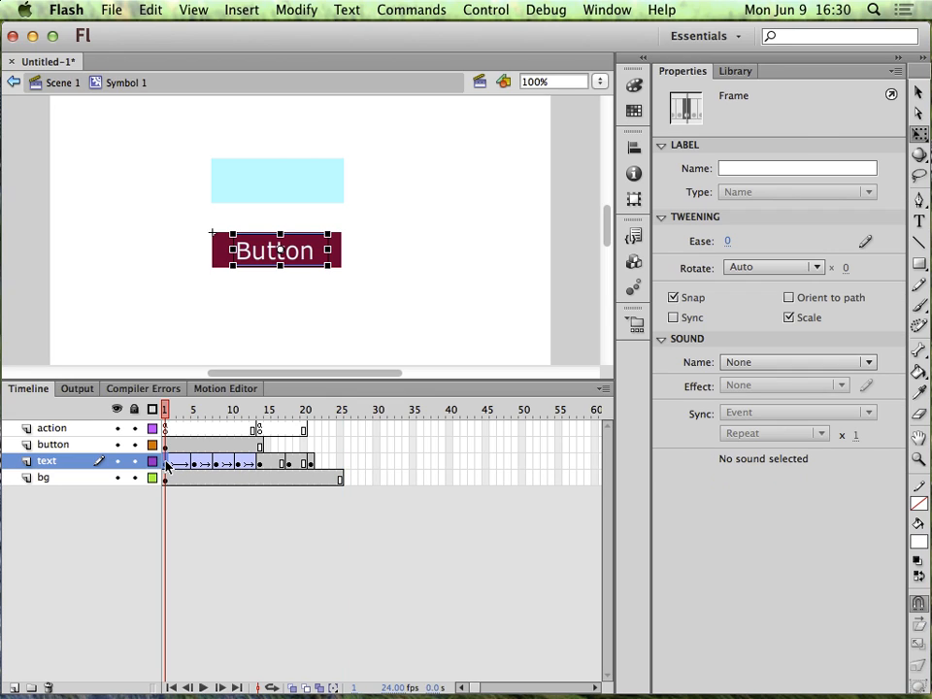
drag(166, 464, 342, 470)
Create classic tweens on the text layer between the keyframes at frames 14, 18, 21 and 25.
right_click(297, 463)
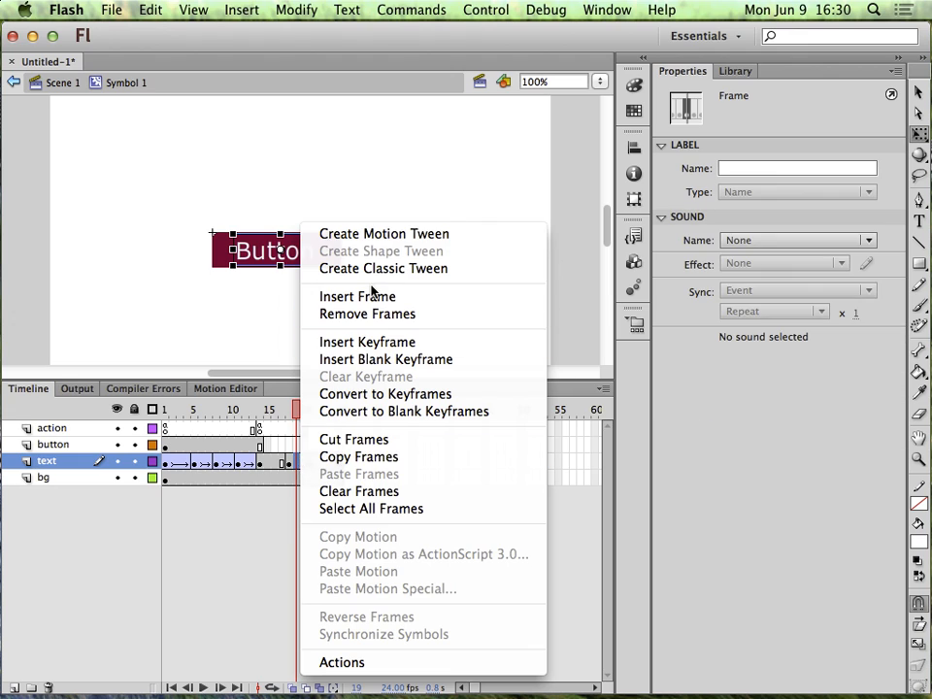
click(377, 269)
right_click(327, 463)
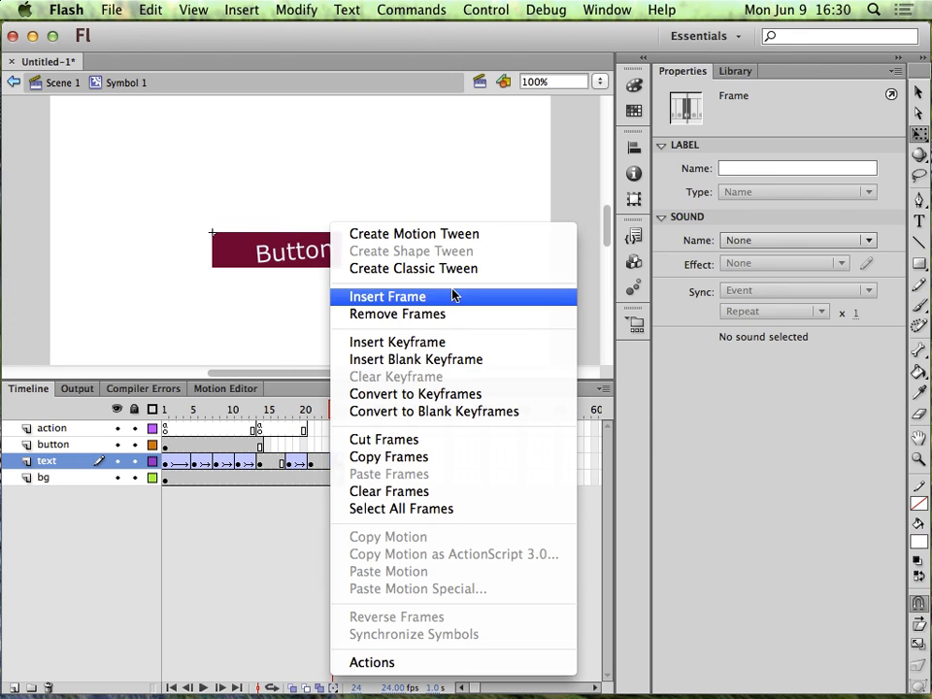
click(448, 269)
right_click(271, 463)
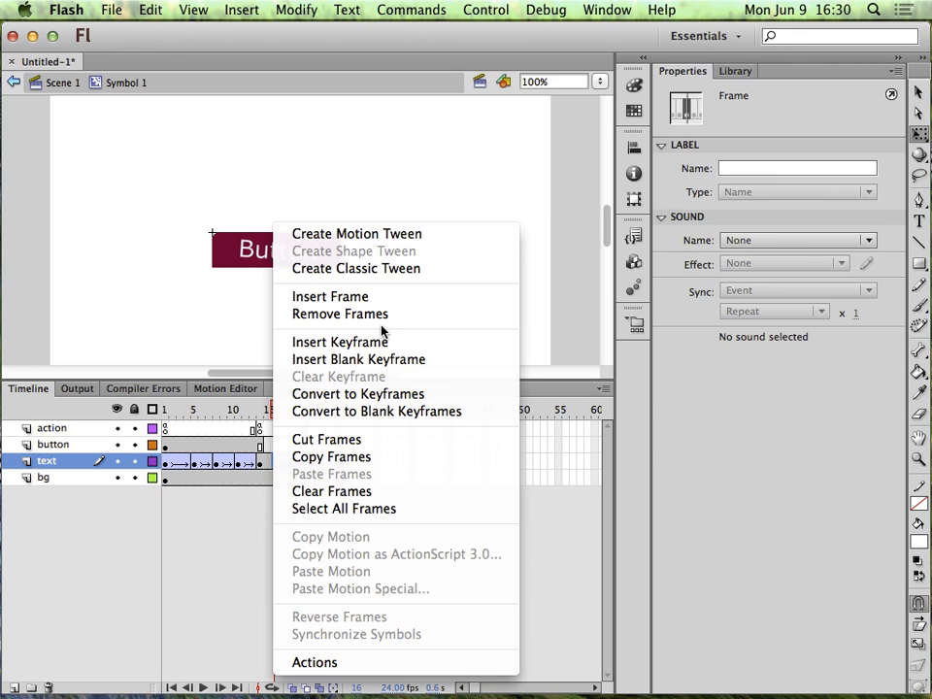
click(388, 272)
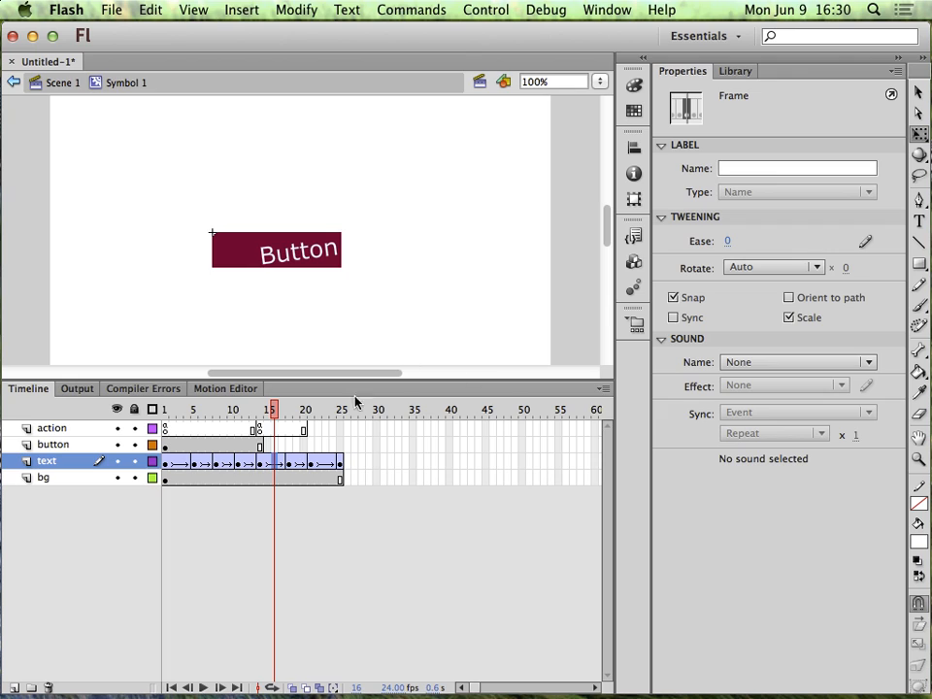
Review the new text animation by scrubbing the timeline from the action keyframe at frame 14 to frame 25.
click(260, 413)
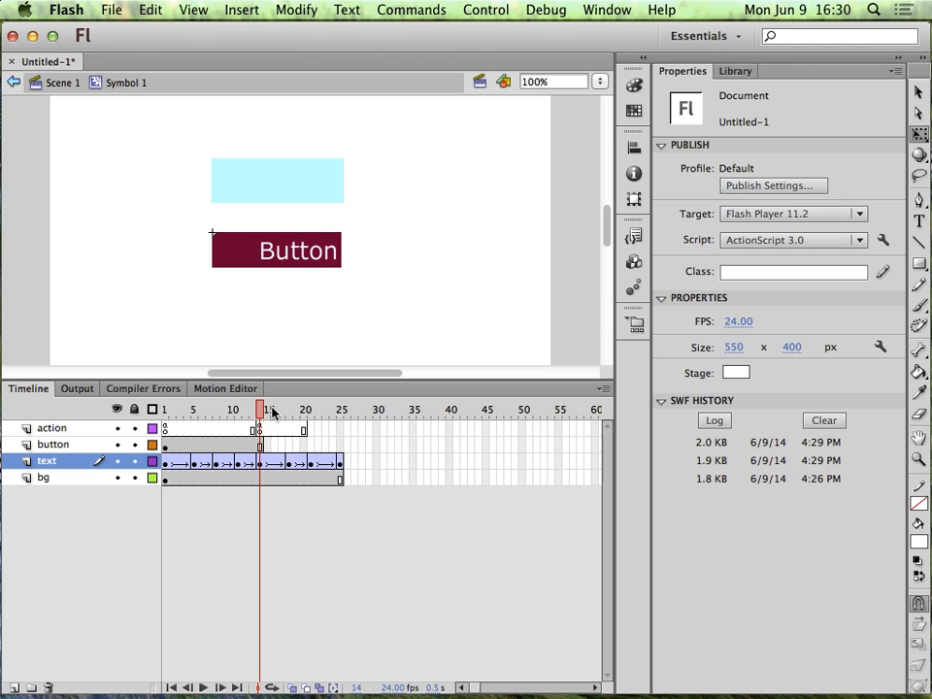
mouse_move(256, 414)
mouse_down()
mouse_move(168, 427)
mouse_move(260, 433)
mouse_up()
click(259, 432)
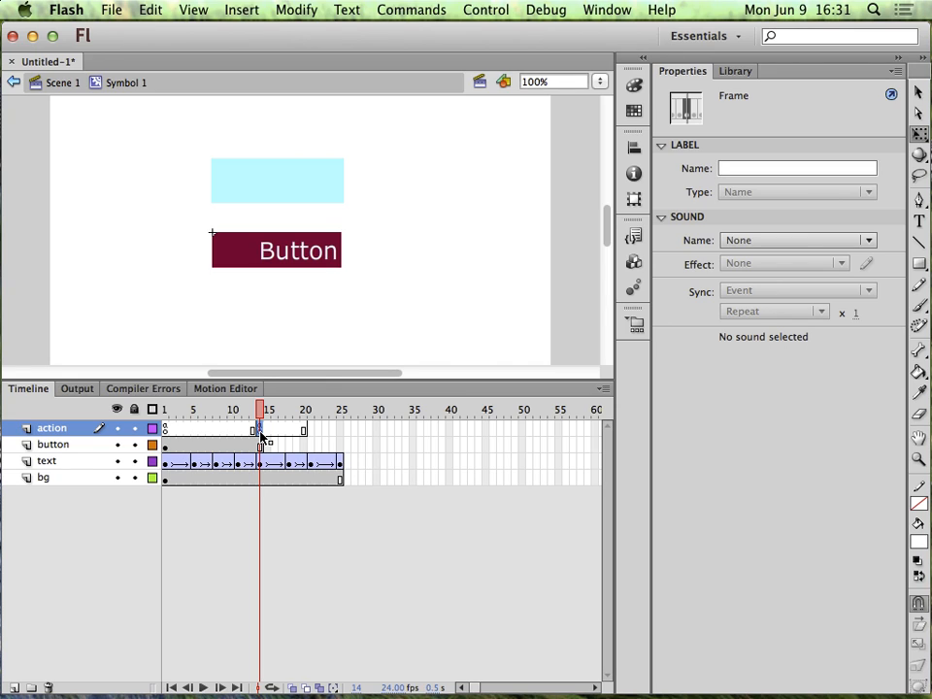
click(268, 428)
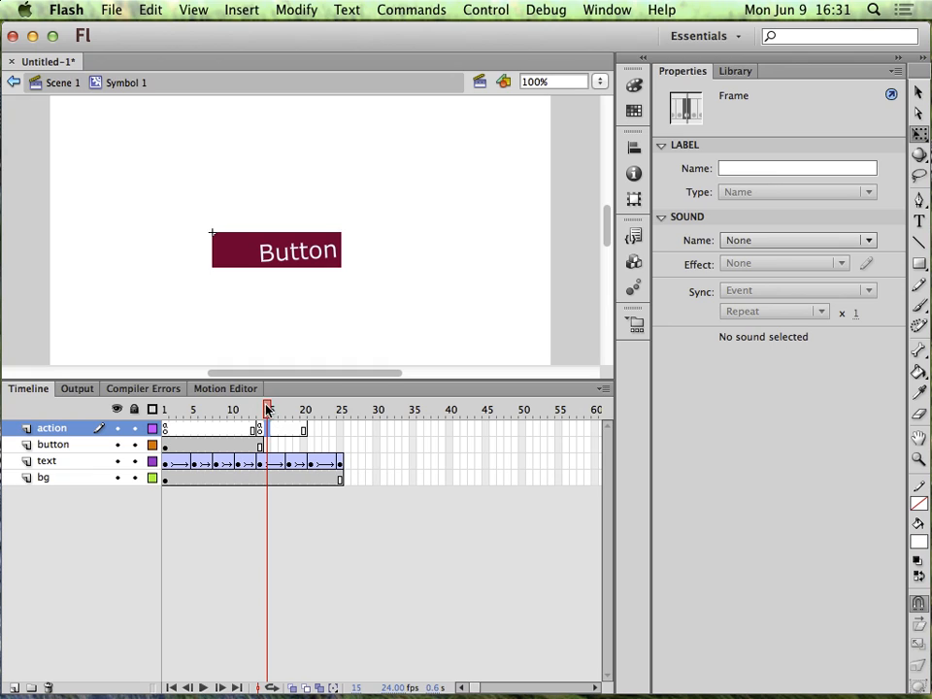
drag(268, 409, 347, 409)
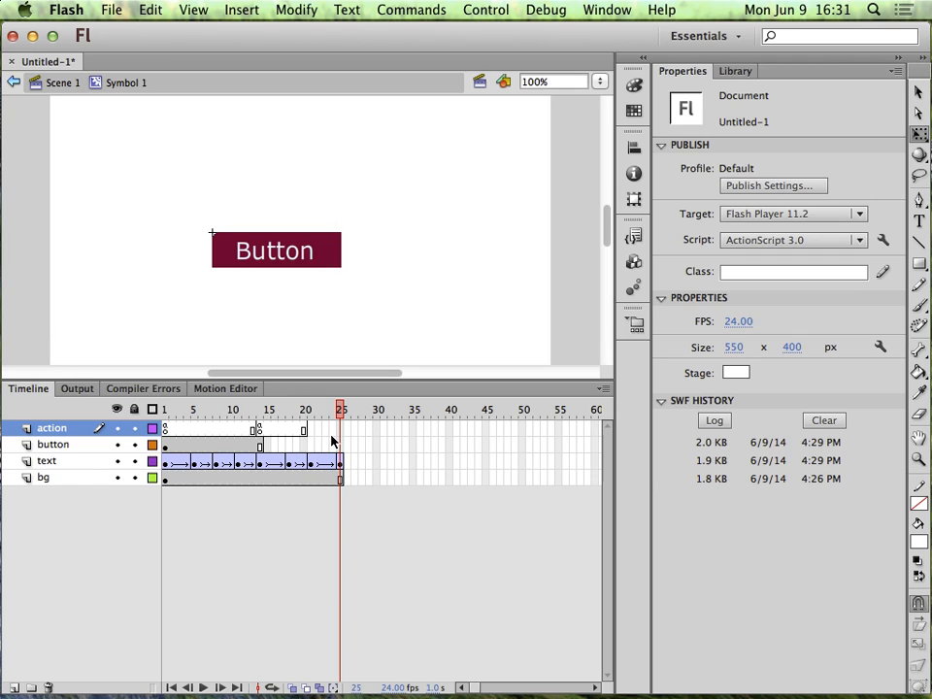
Duplicate the btn1 ROLL_OVER listener and the rollOvr function below the original in the action layer's frame 1 script.
click(168, 432)
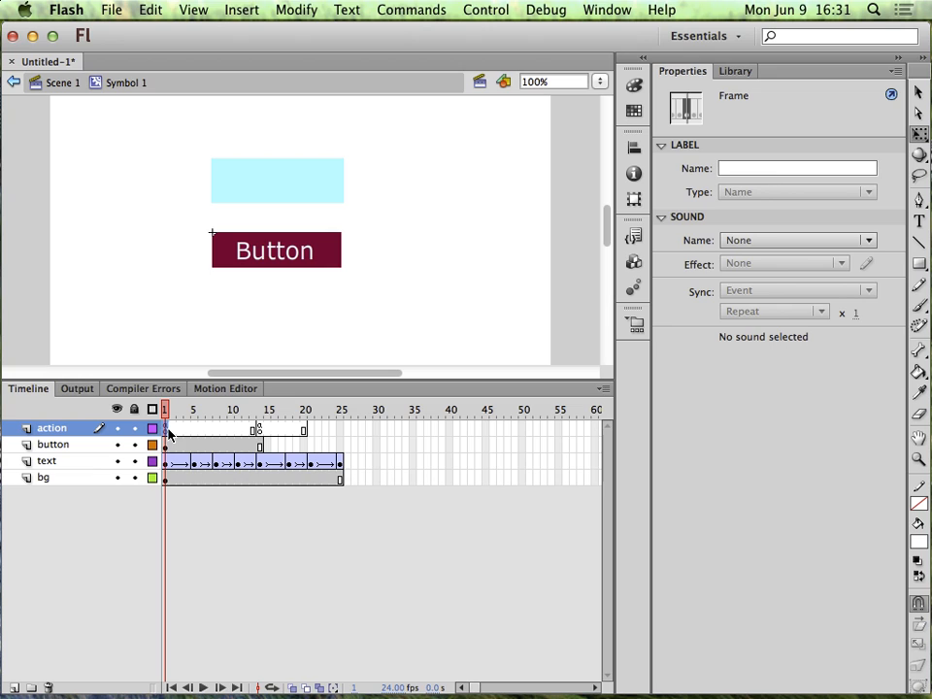
right_click(168, 434)
click(276, 669)
drag(259, 267, 212, 139)
key(super+c)
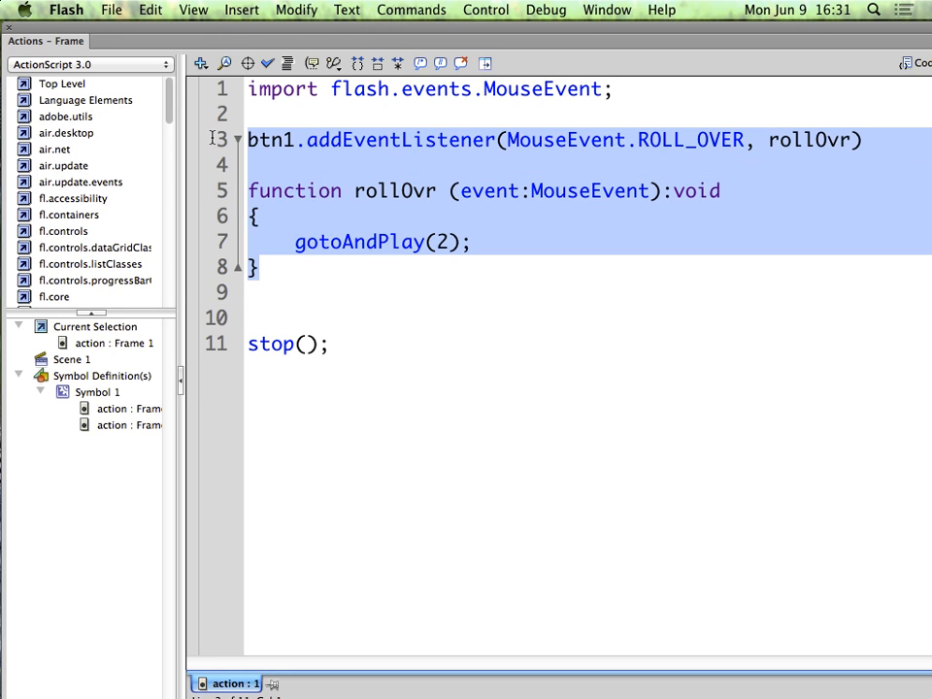
click(326, 271)
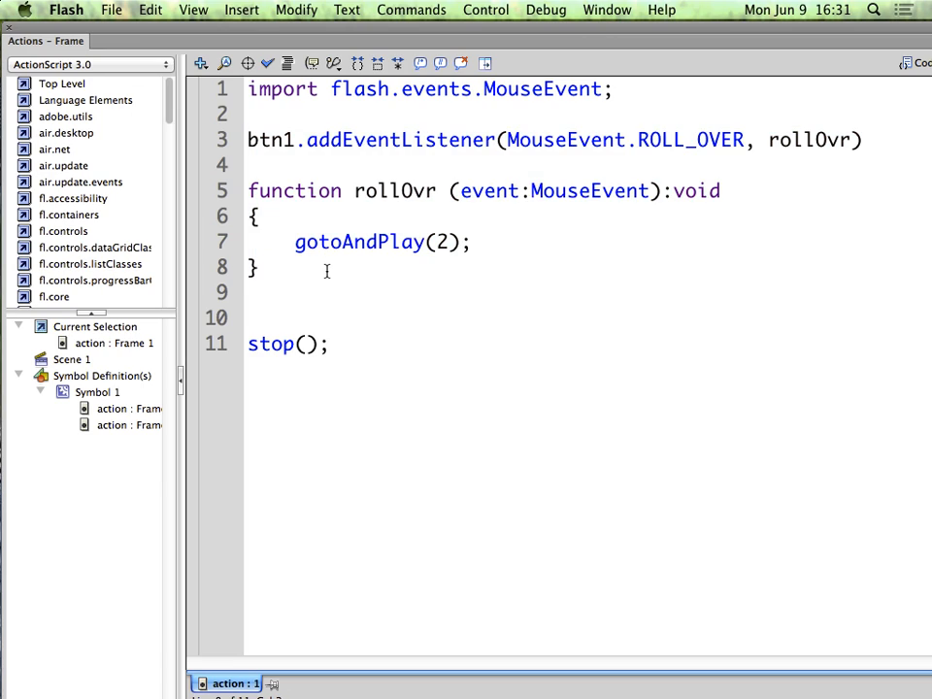
key(Return)
key(Return)
key(super+v)
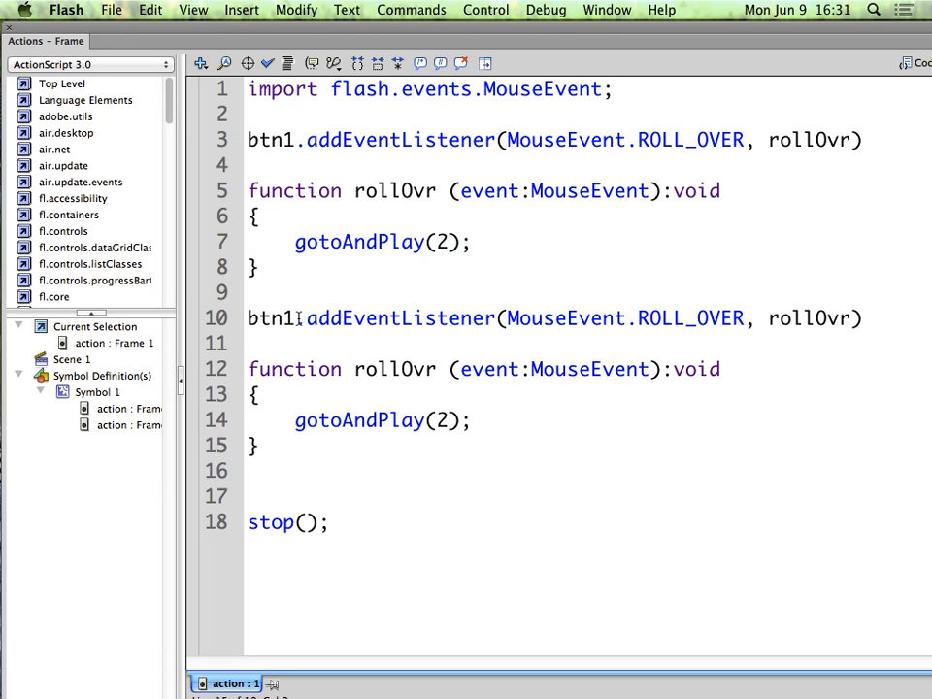
Change the copied btn1 listener's event to MouseEvent.ROLL_OUT and its handler name to rollOut.
drag(295, 319, 245, 323)
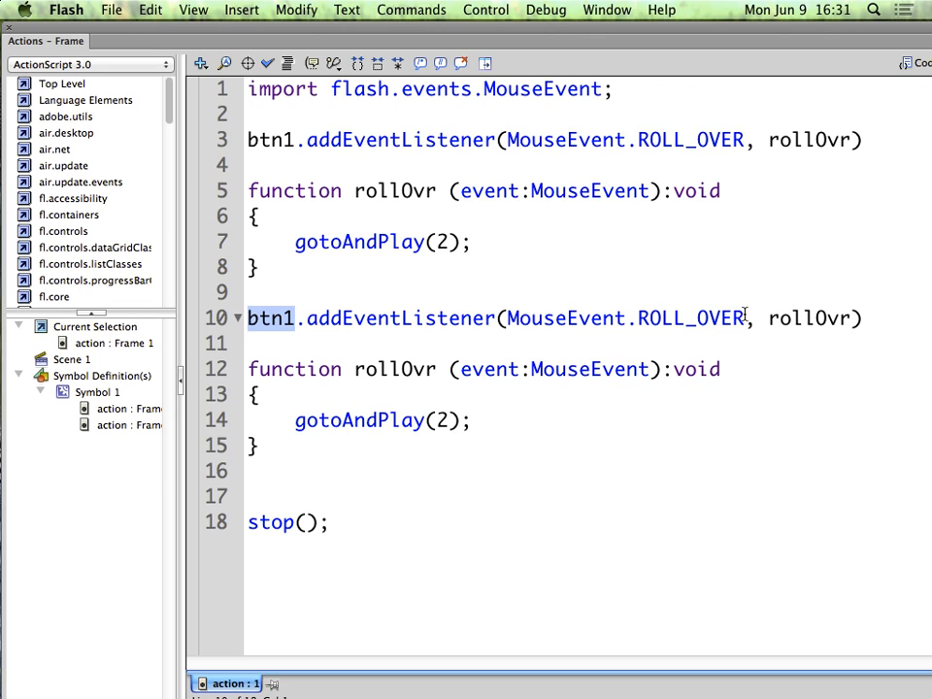
drag(745, 315, 715, 316)
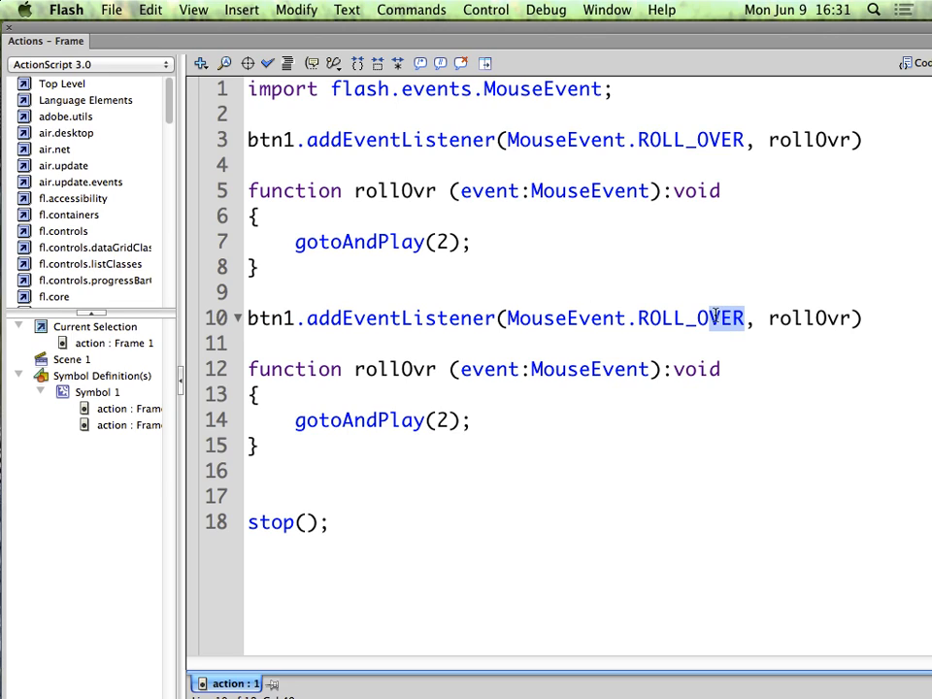
text(UT)
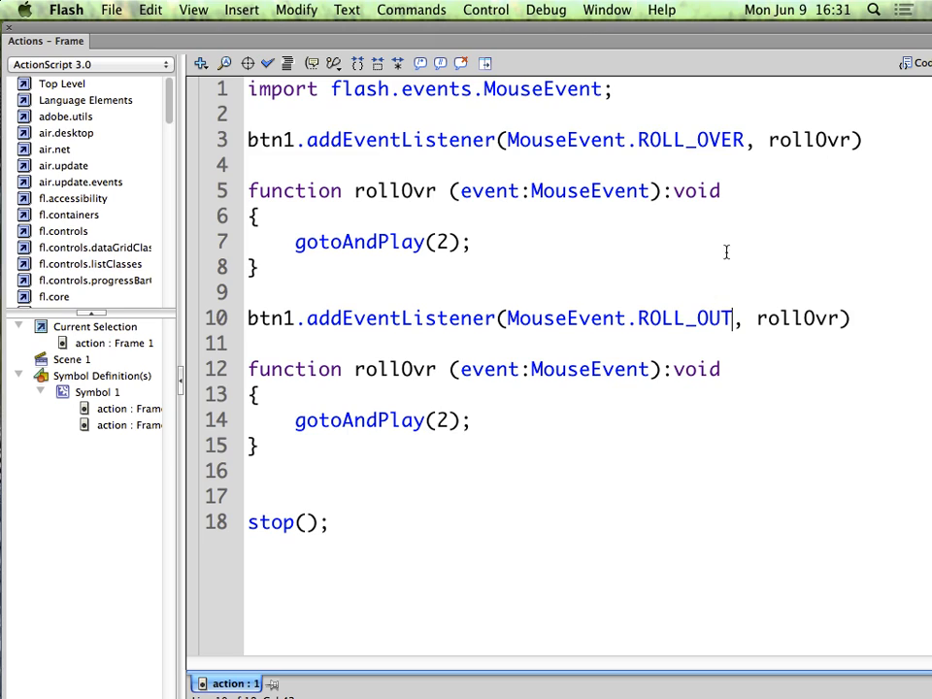
double_click(805, 140)
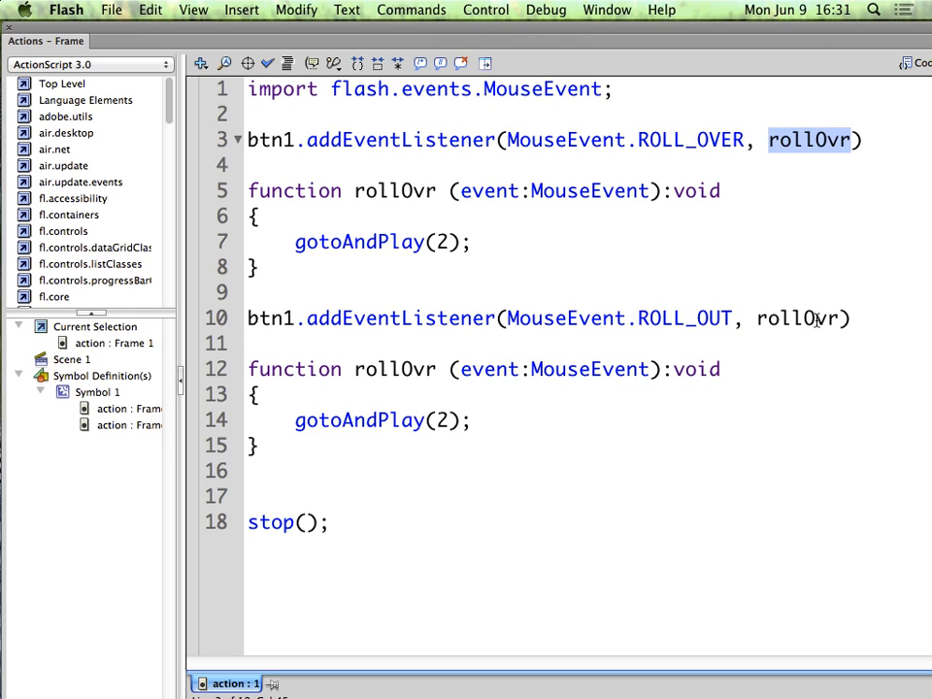
double_click(806, 318)
double_click(827, 140)
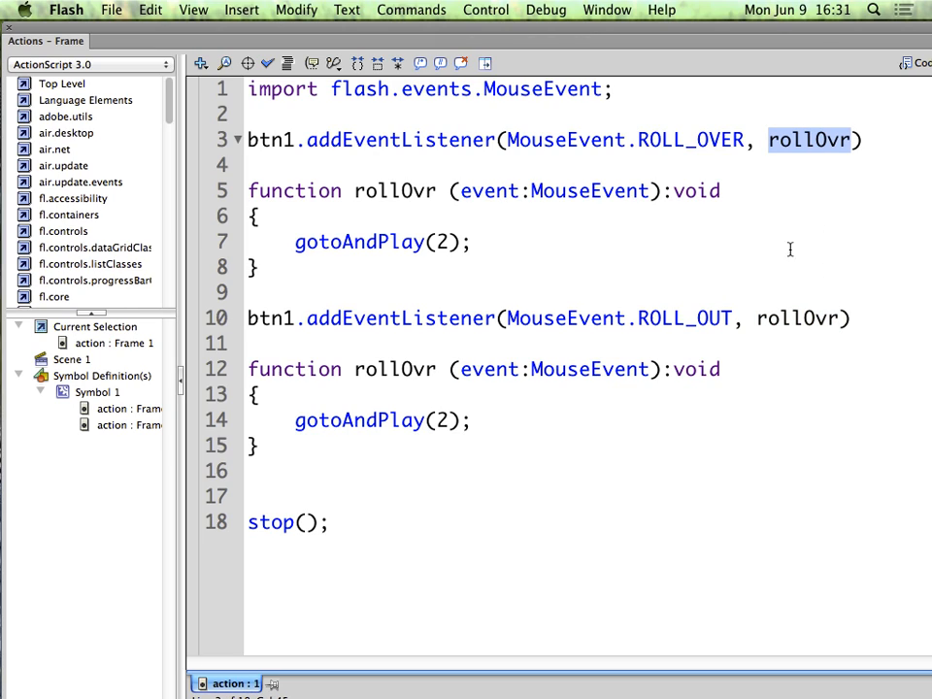
double_click(794, 319)
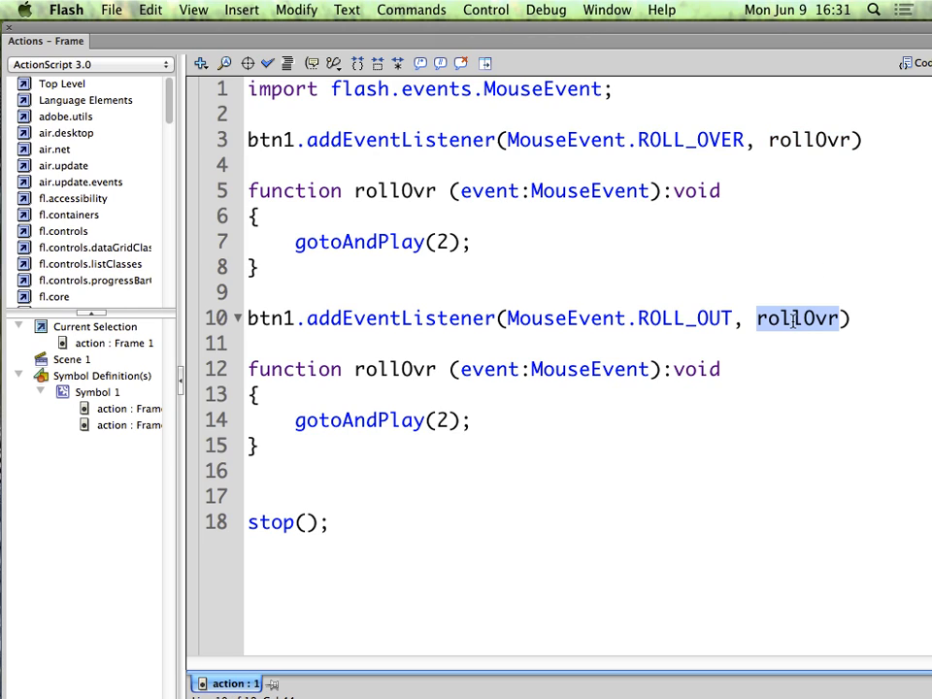
click(890, 312)
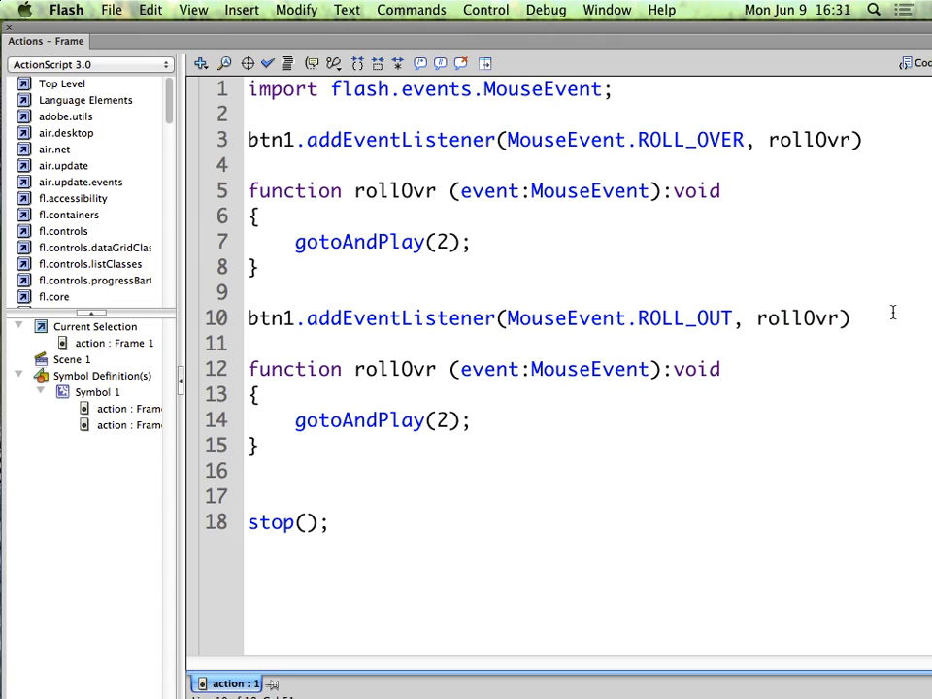
key(BackSpace)
key(BackSpace)
text(ut)
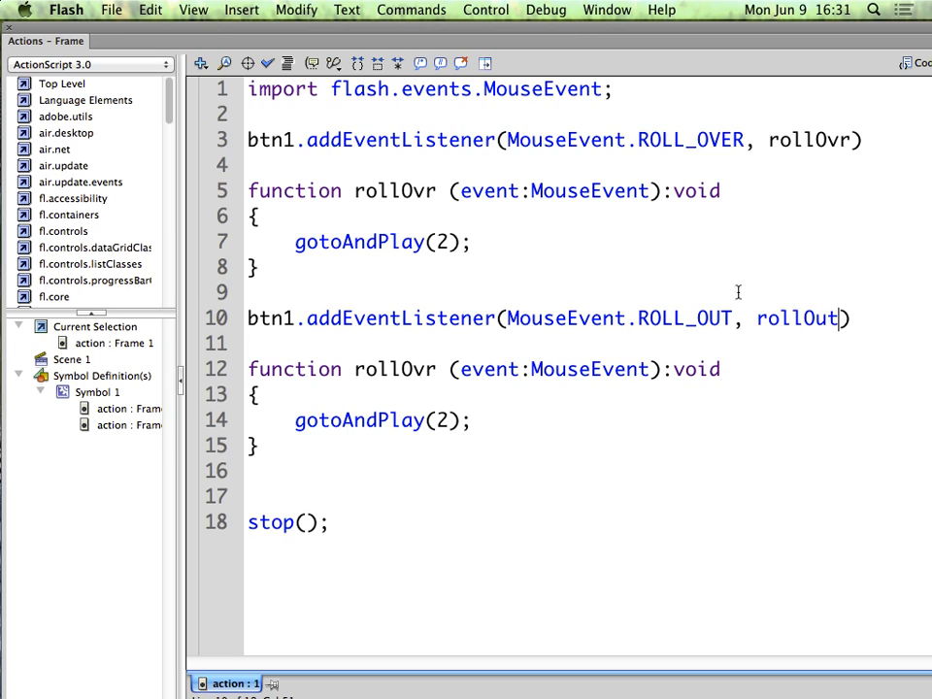
Rename the handler in the btn1 ROLL_OUT listener to rollOut1.
double_click(781, 312)
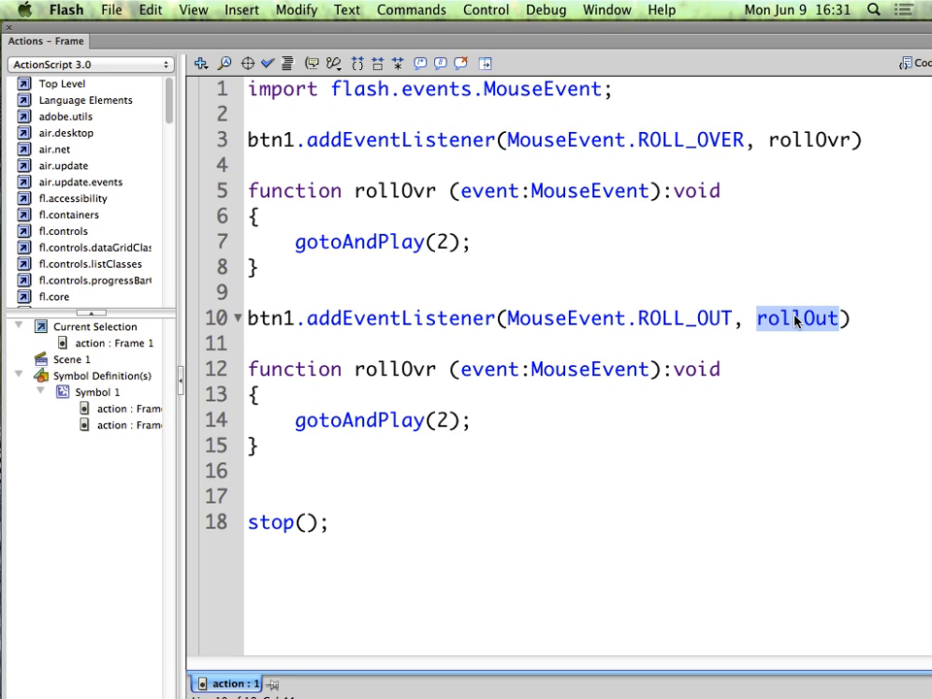
click(794, 349)
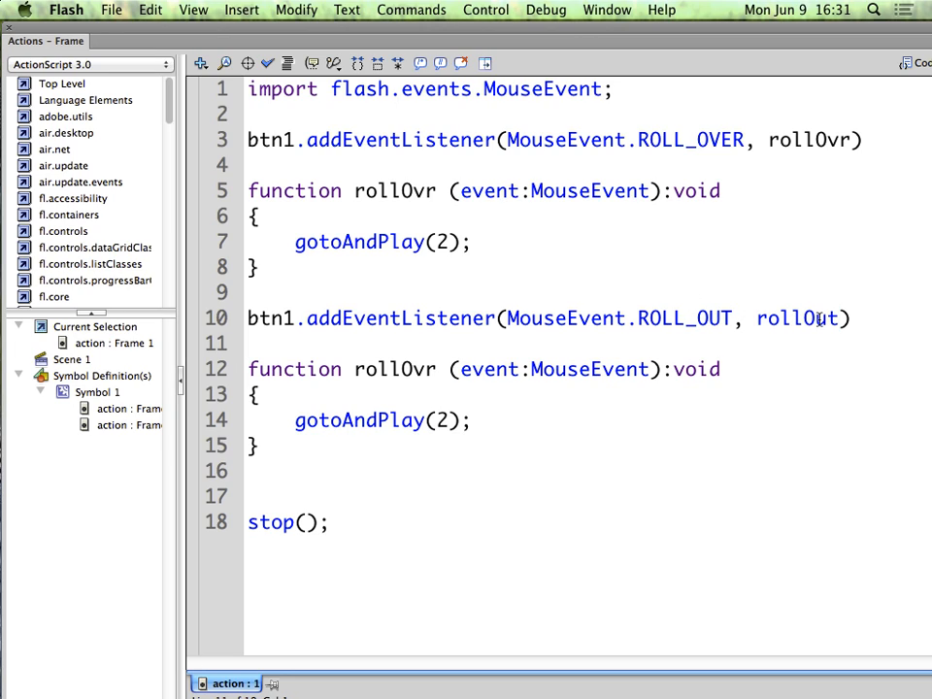
click(835, 313)
text(1)
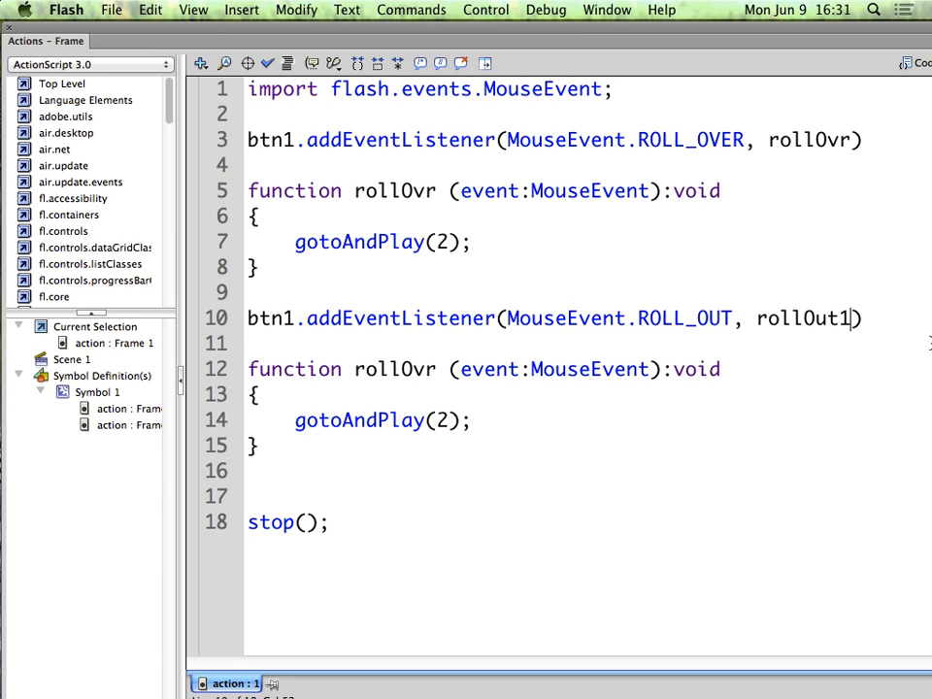
Rename the second rollOvr function to rollOut1, make it call gotoAndPlay(15), and close the script editor.
click(838, 319)
double_click(838, 319)
key(super+c)
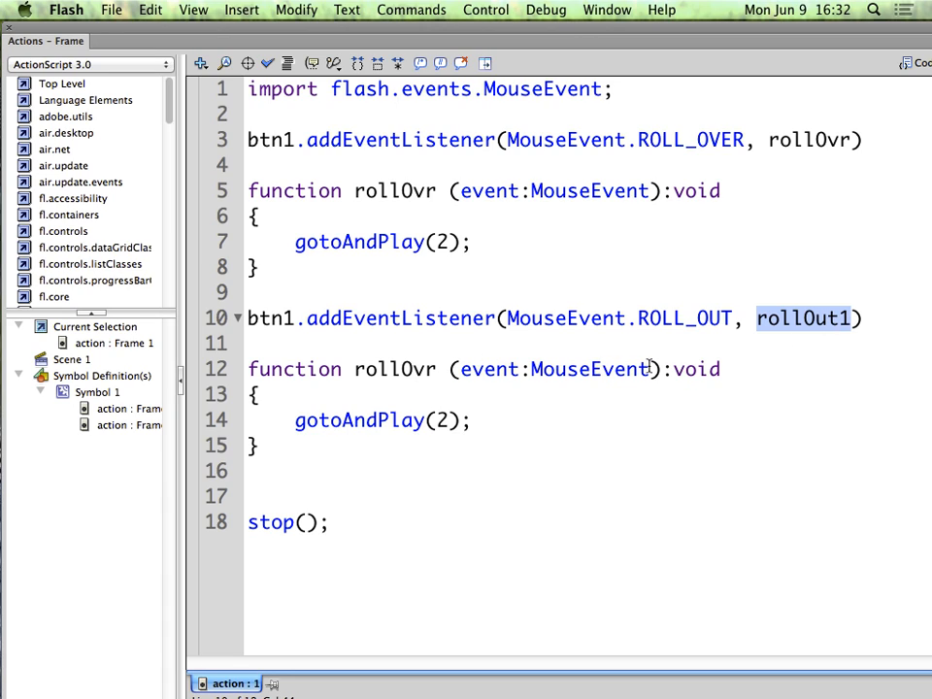
double_click(394, 369)
key(super+v)
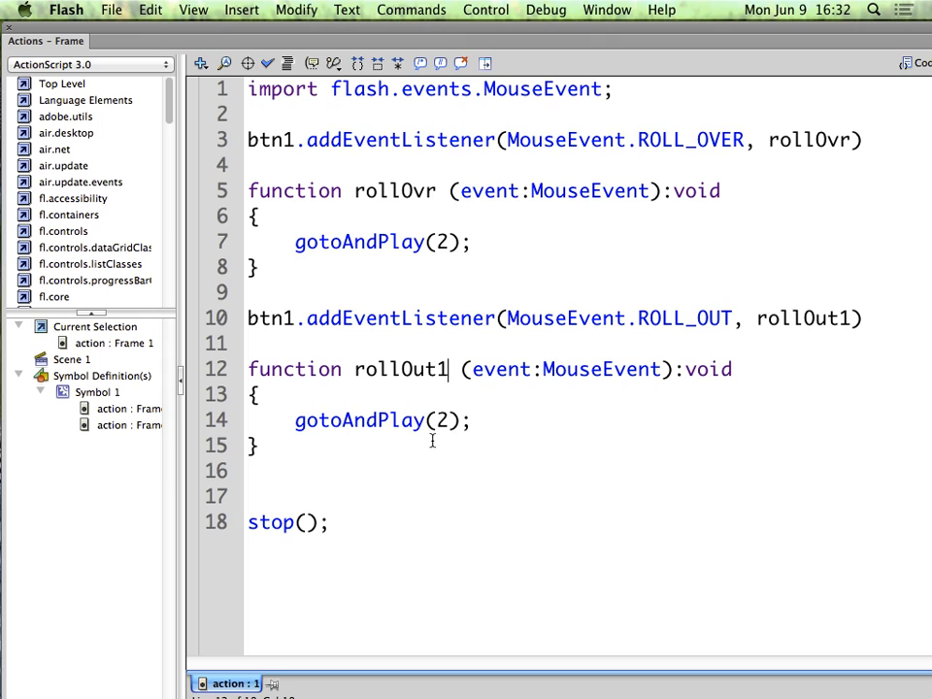
double_click(442, 419)
text(15)
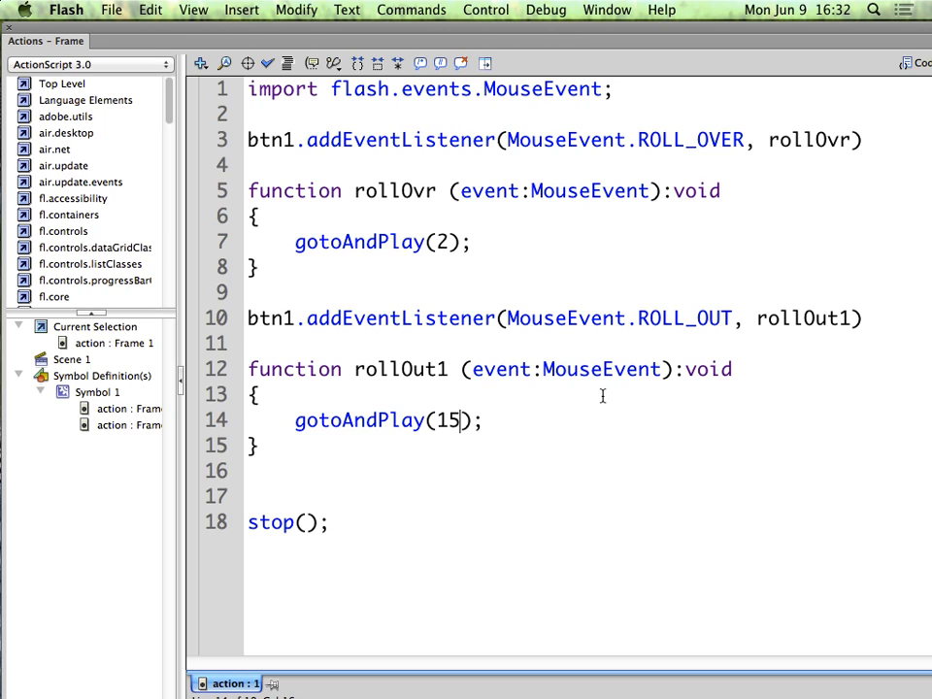
click(9, 27)
Check frames 15 and 14 of the button symbol's timeline and launch a test of the movie.
click(267, 429)
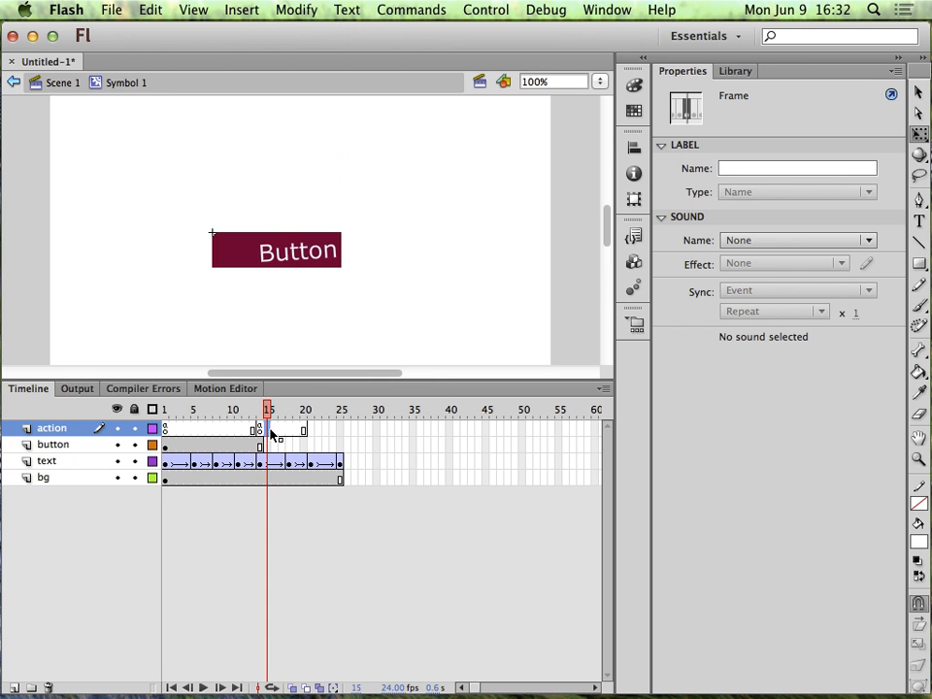
mouse_move(277, 410)
mouse_down()
mouse_move(352, 412)
mouse_move(262, 412)
mouse_up()
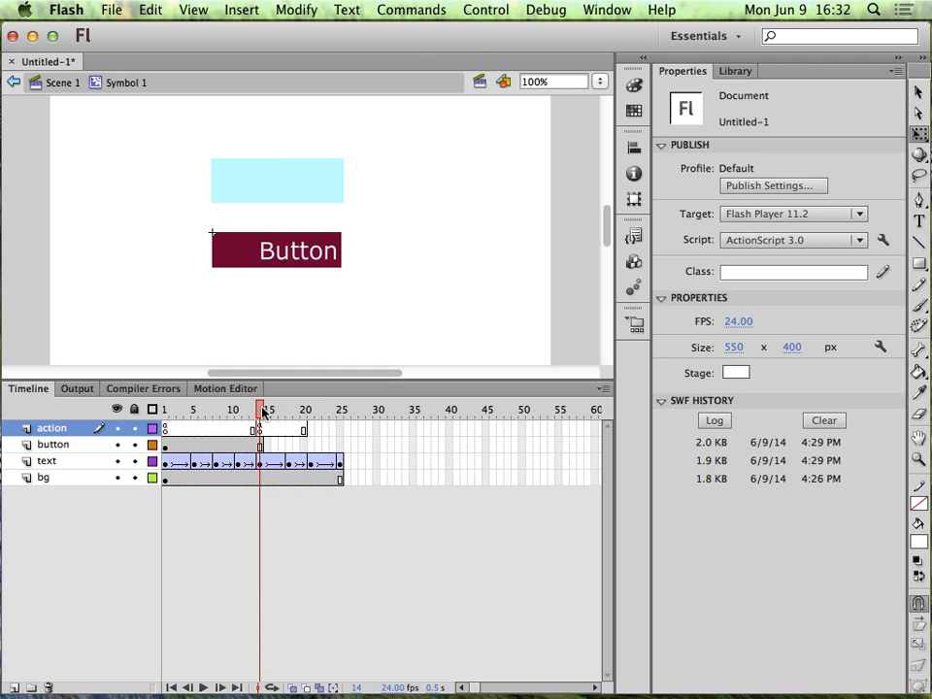
key(super+Return)
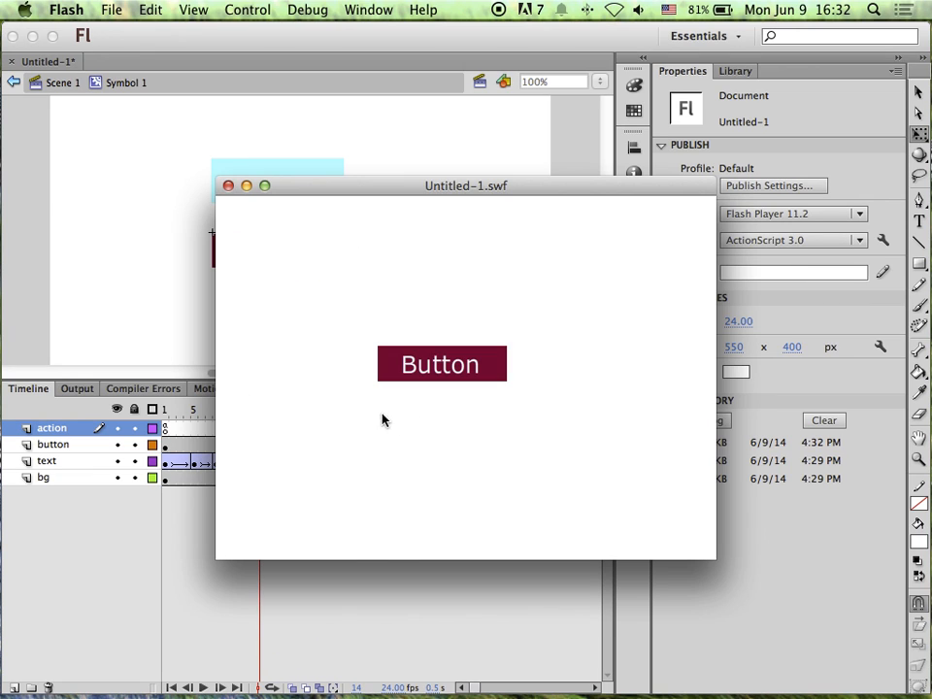